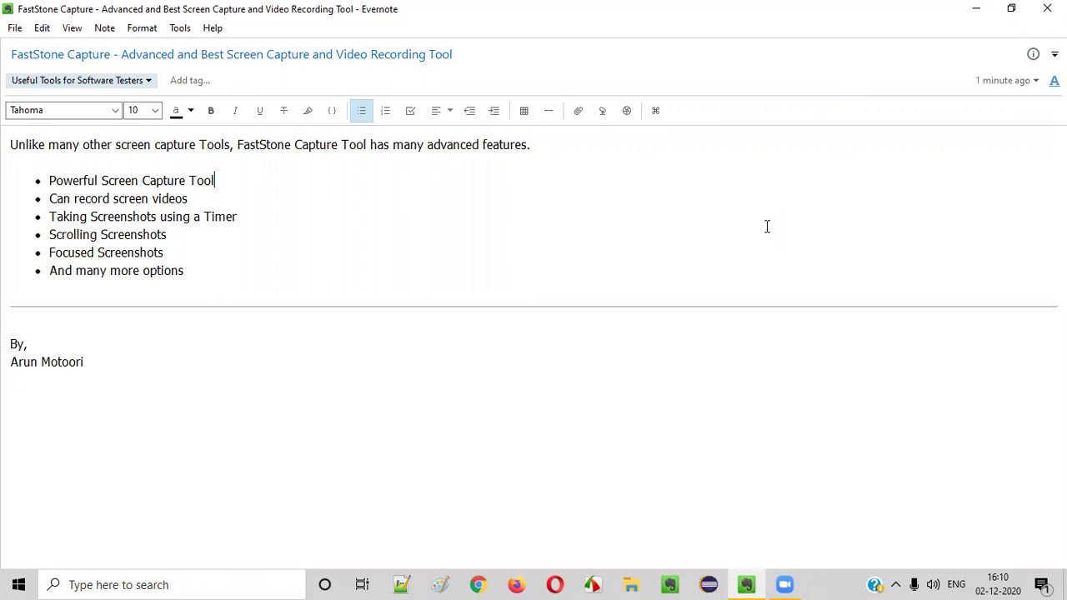
Highlight phrases in the note title: 'FastStone Capture', 'Advanced and Best Screen Capture', 'Video Recording Tool'.
left_click_drag(111, 54, 8, 65)
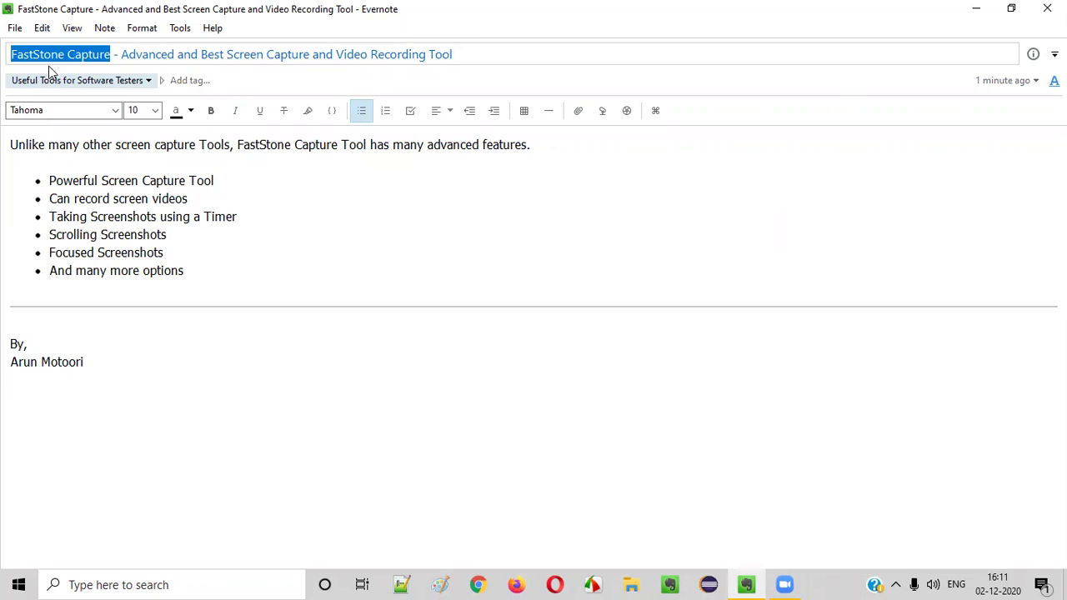
left_click_drag(121, 56, 313, 53)
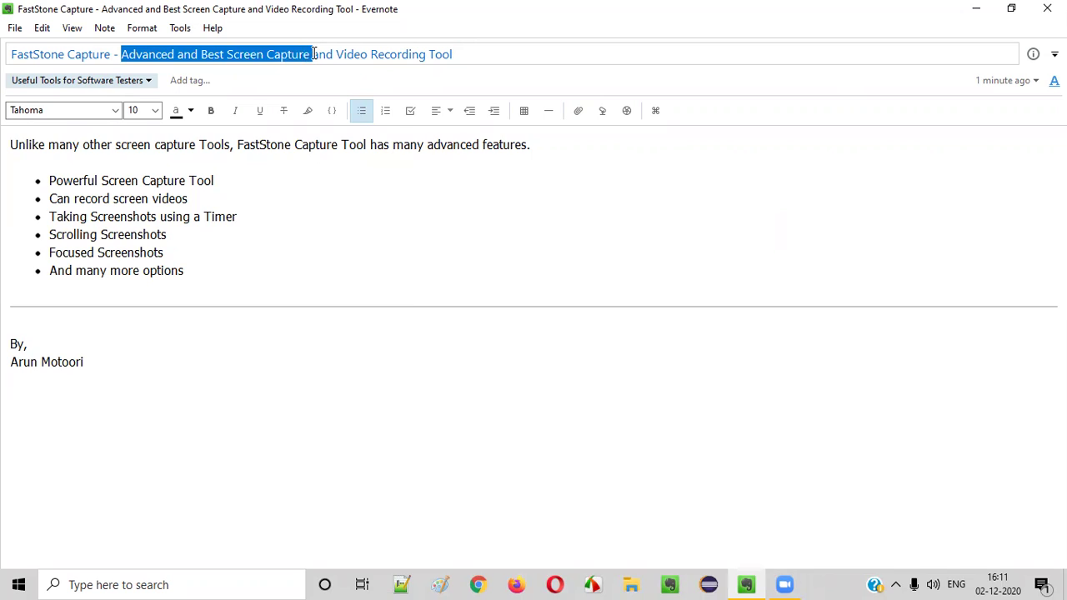
left_click(383, 182)
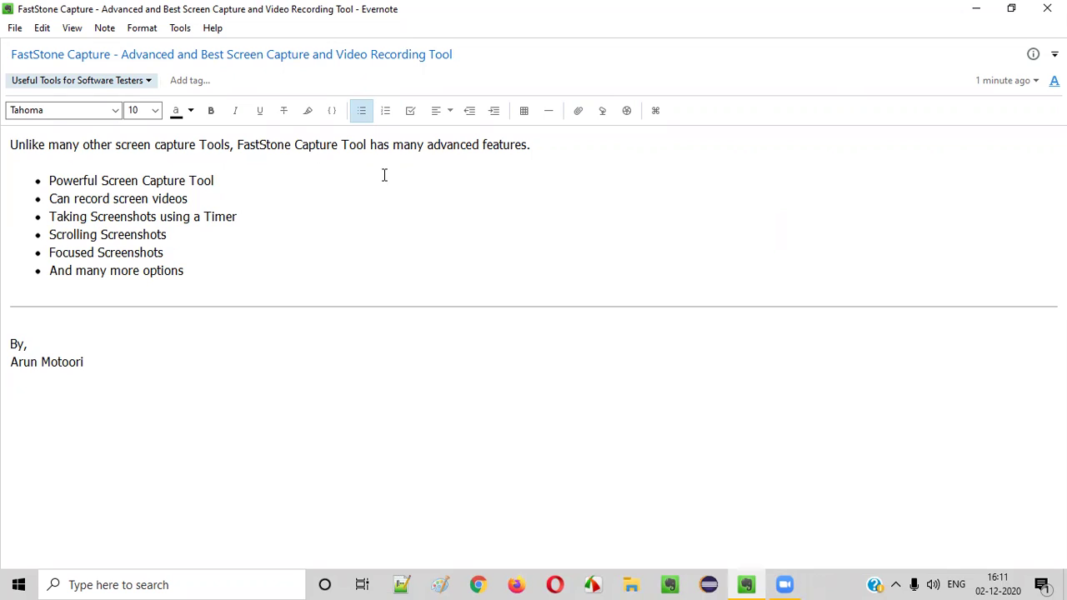
left_click_drag(111, 54, 10, 54)
left_click_drag(121, 53, 176, 53)
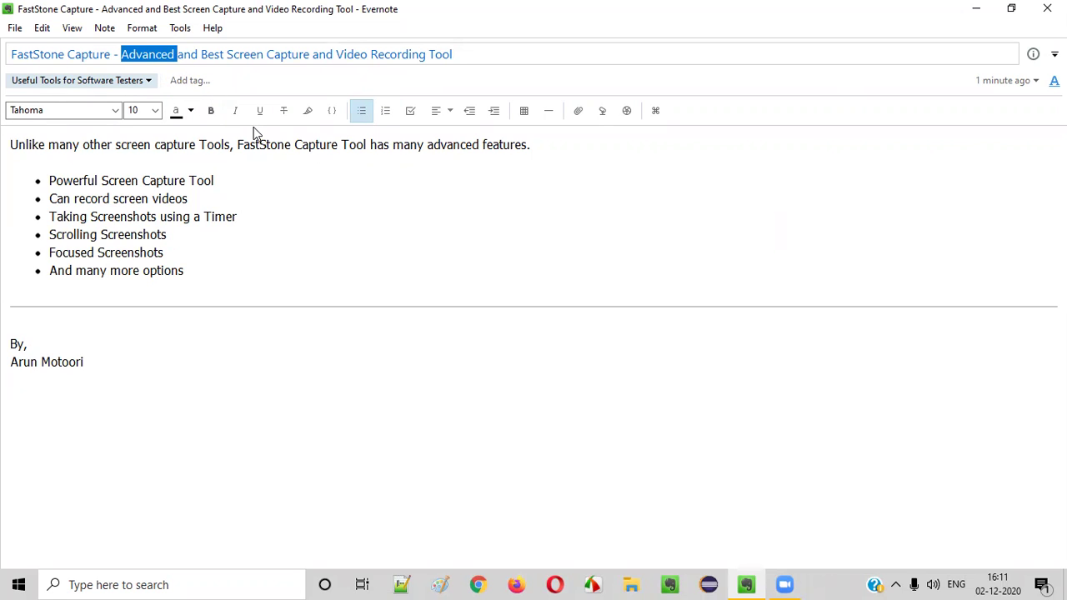
left_click_drag(112, 54, 10, 54)
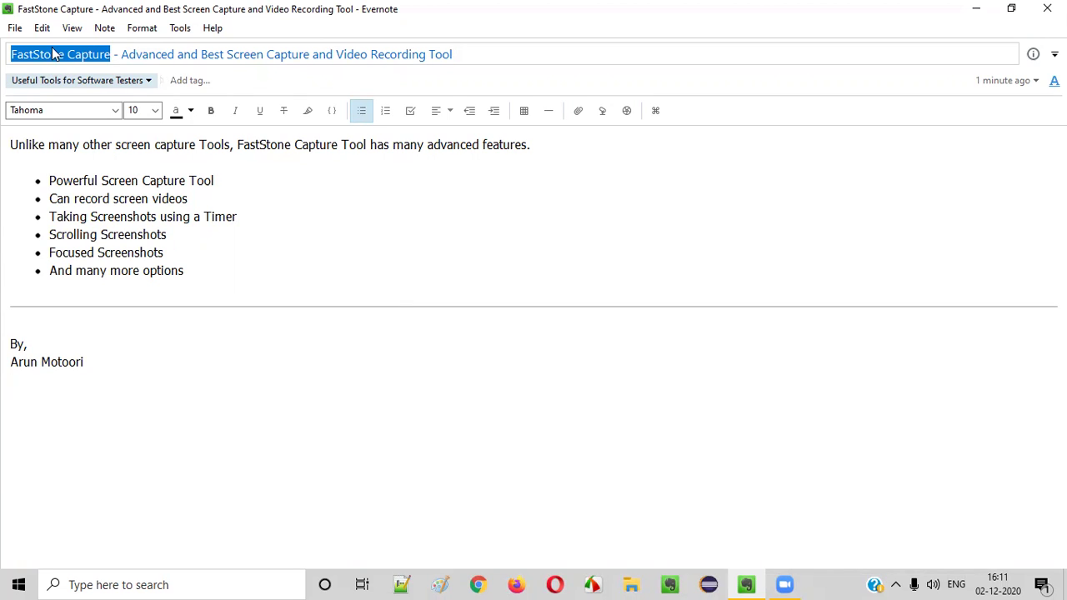
left_click_drag(227, 54, 467, 58)
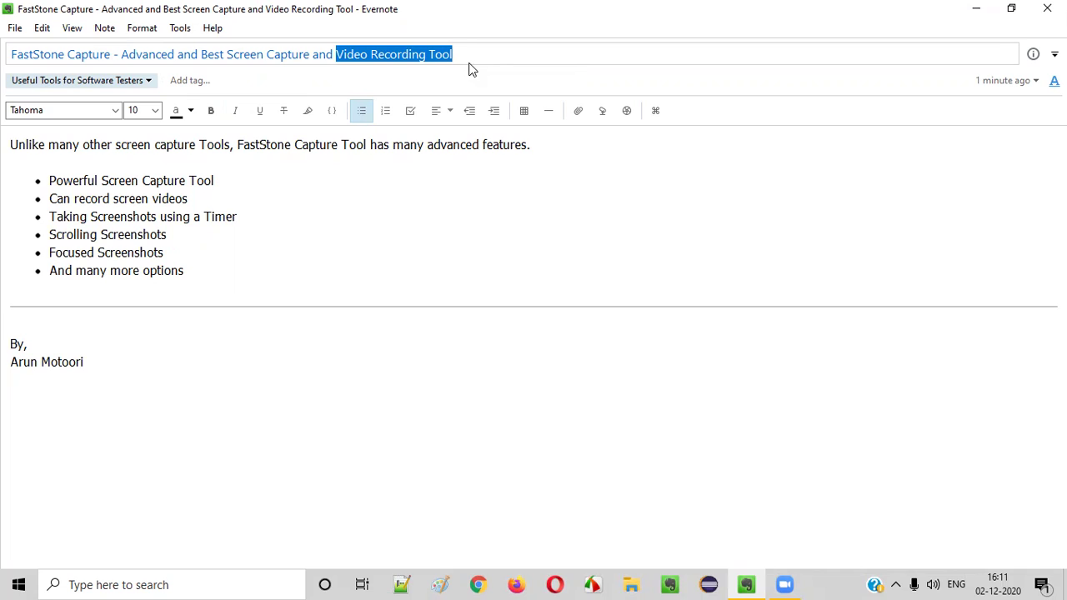
left_click_drag(226, 54, 309, 55)
left_click(435, 200)
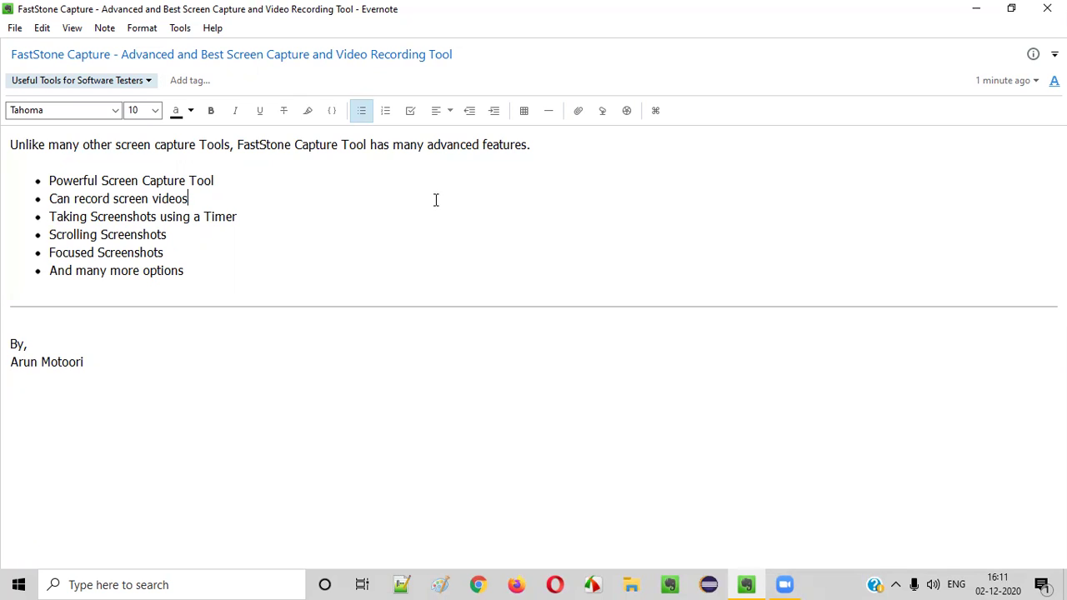
left_click_drag(226, 55, 467, 53)
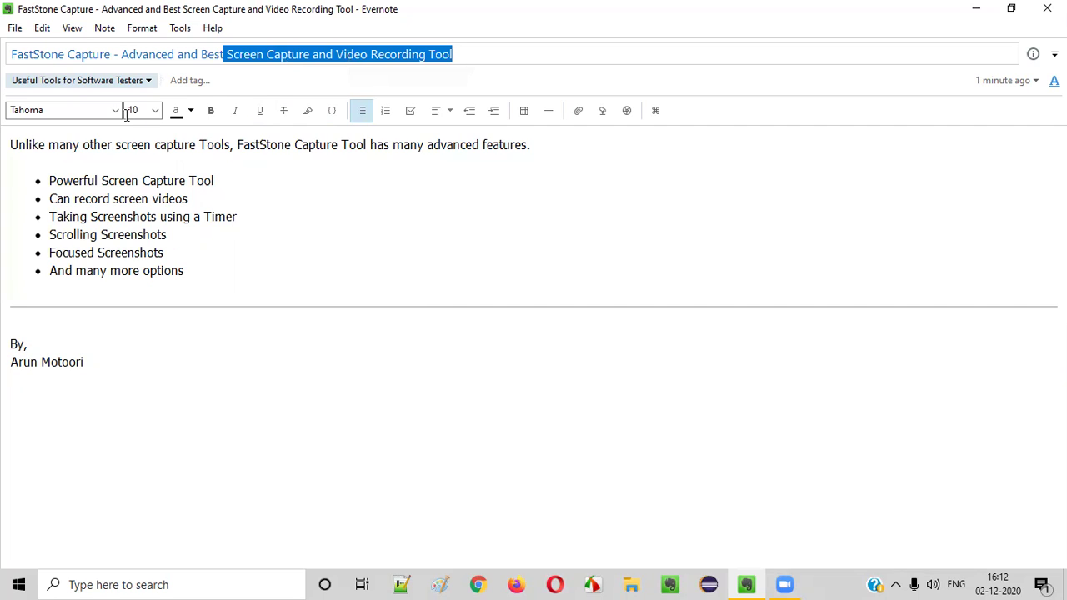
left_click_drag(111, 54, 10, 54)
left_click_drag(226, 54, 455, 53)
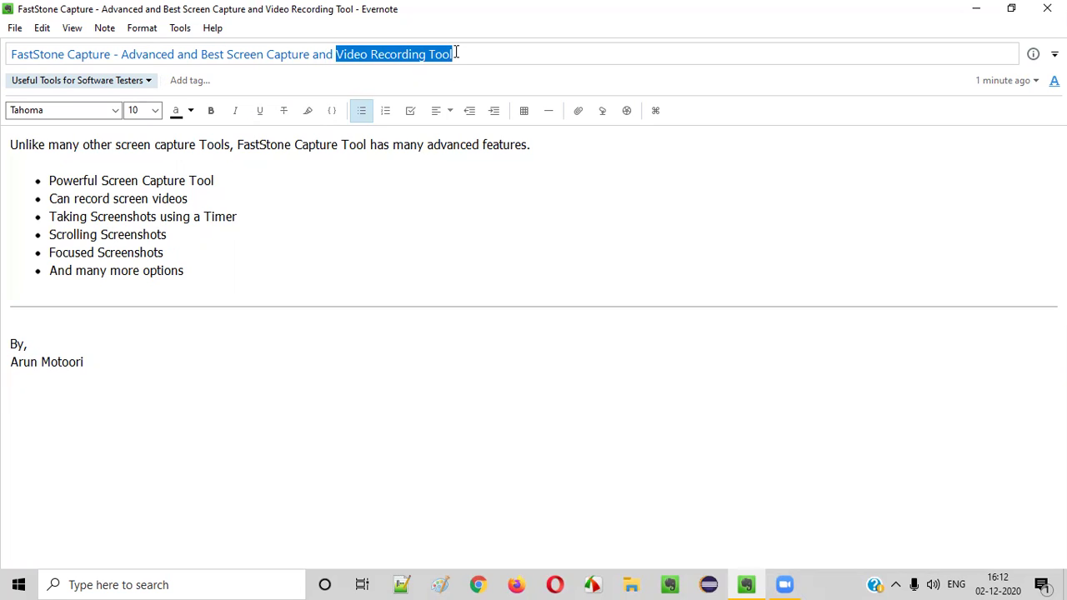
left_click(466, 236)
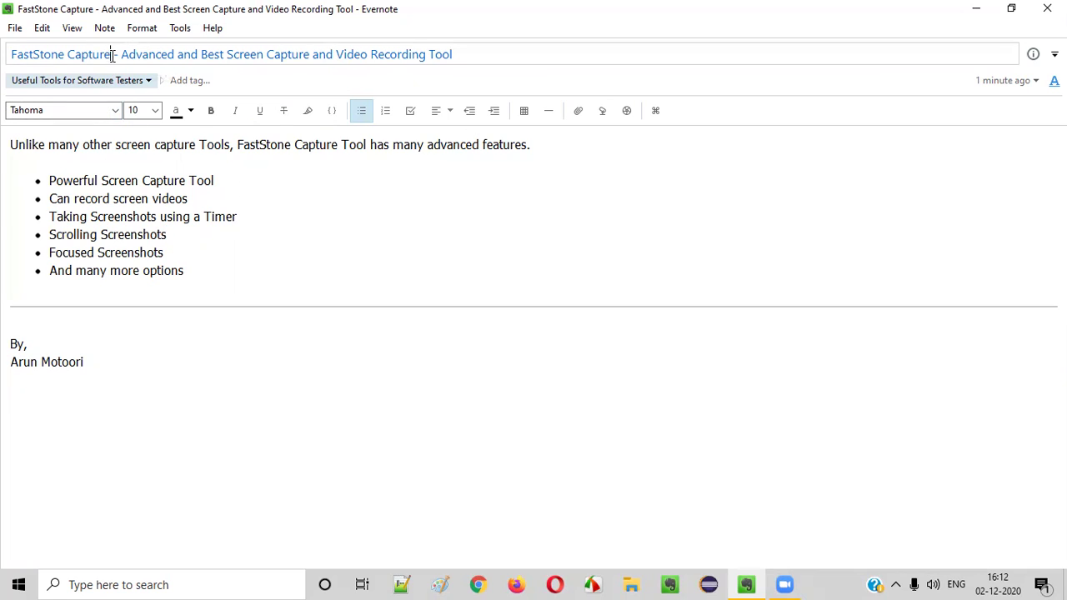
left_click_drag(110, 54, 10, 55)
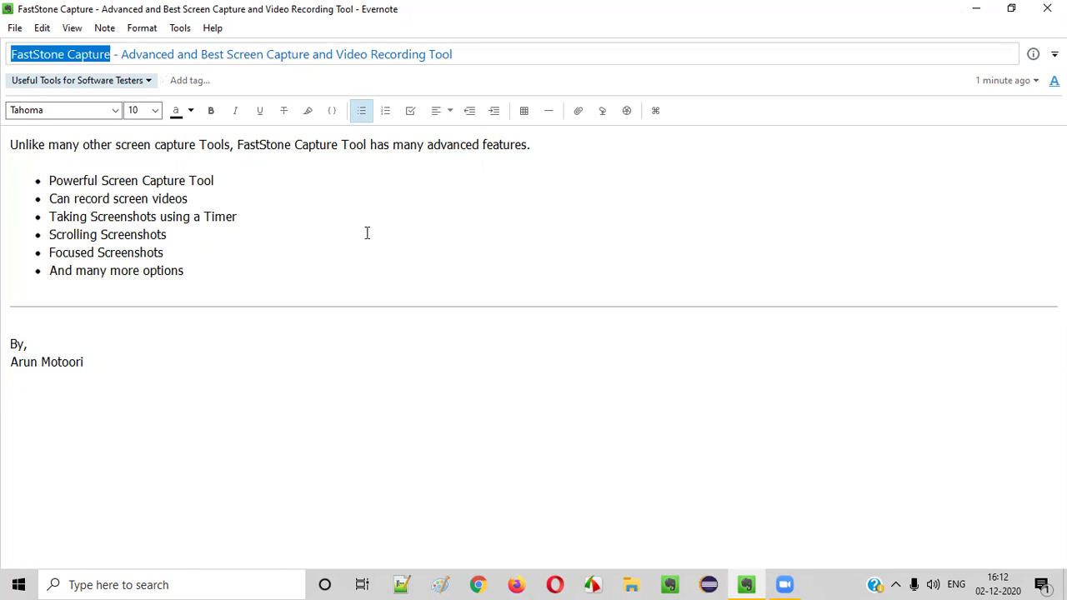
left_click_drag(428, 144, 534, 145)
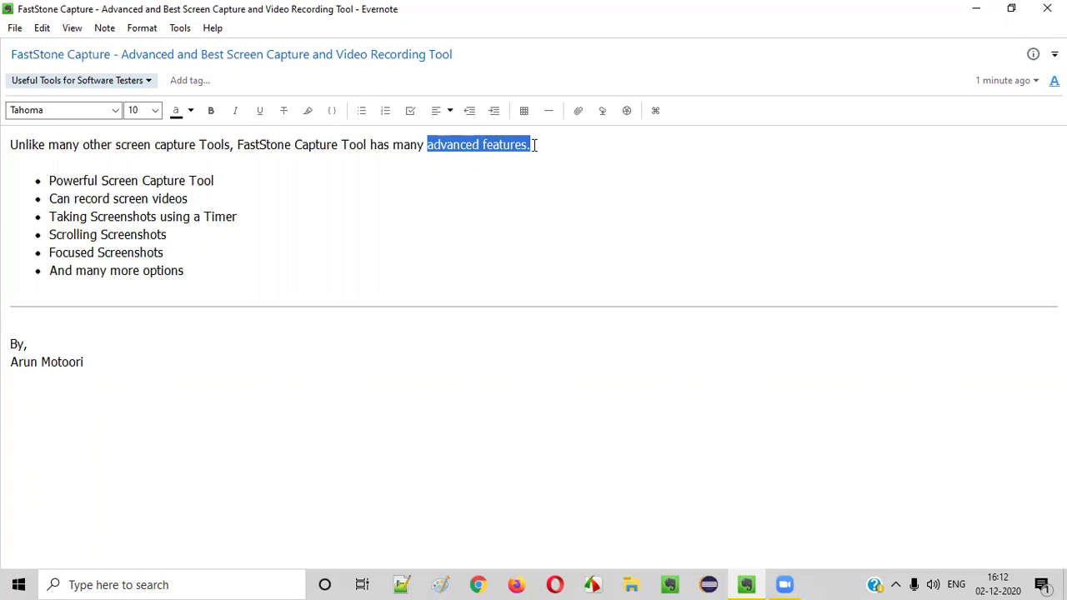
left_click_drag(242, 56, 459, 53)
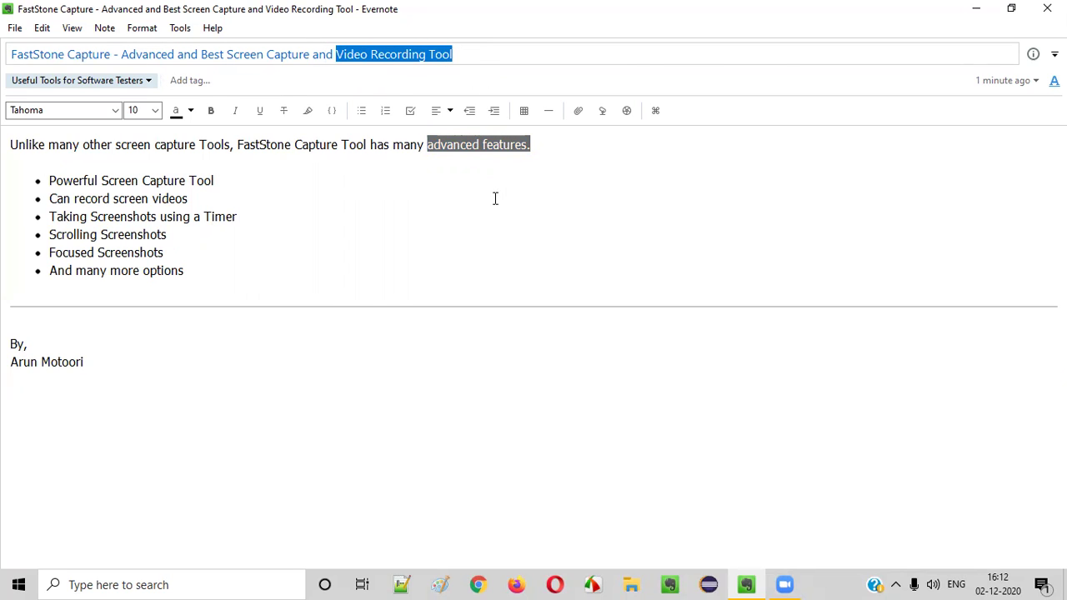
Highlight the note's feature bullets, from 'Powerful Screen Capture Tool' to 'And many more options'.
left_click(58, 237)
left_click_drag(49, 181, 267, 180)
left_click_drag(123, 54, 308, 48)
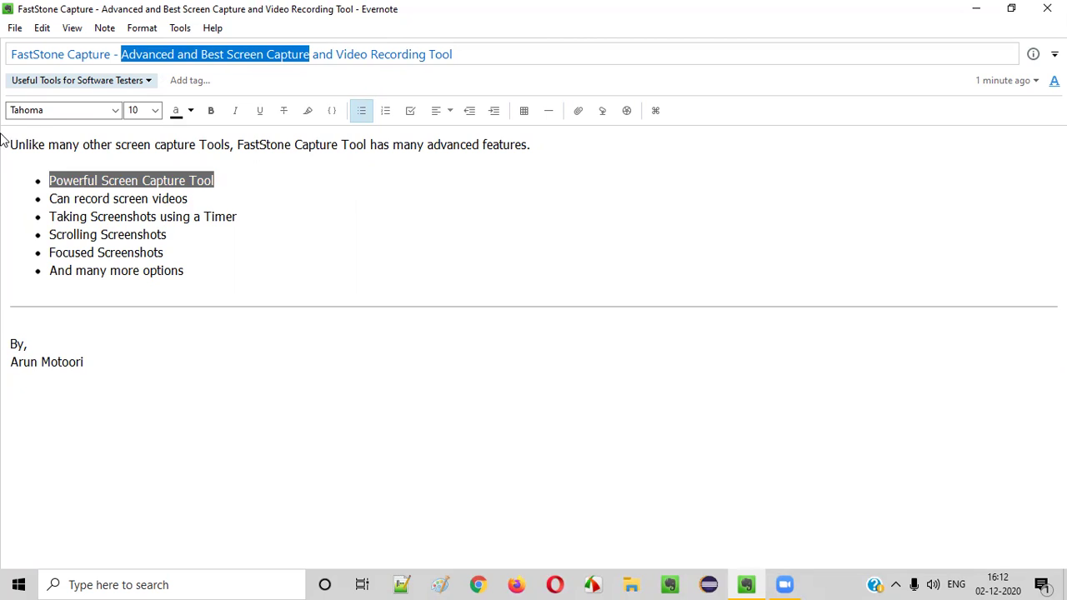
left_click(191, 214)
left_click_drag(49, 198, 188, 198)
left_click_drag(334, 54, 478, 52)
left_click(55, 209)
left_click_drag(49, 198, 206, 197)
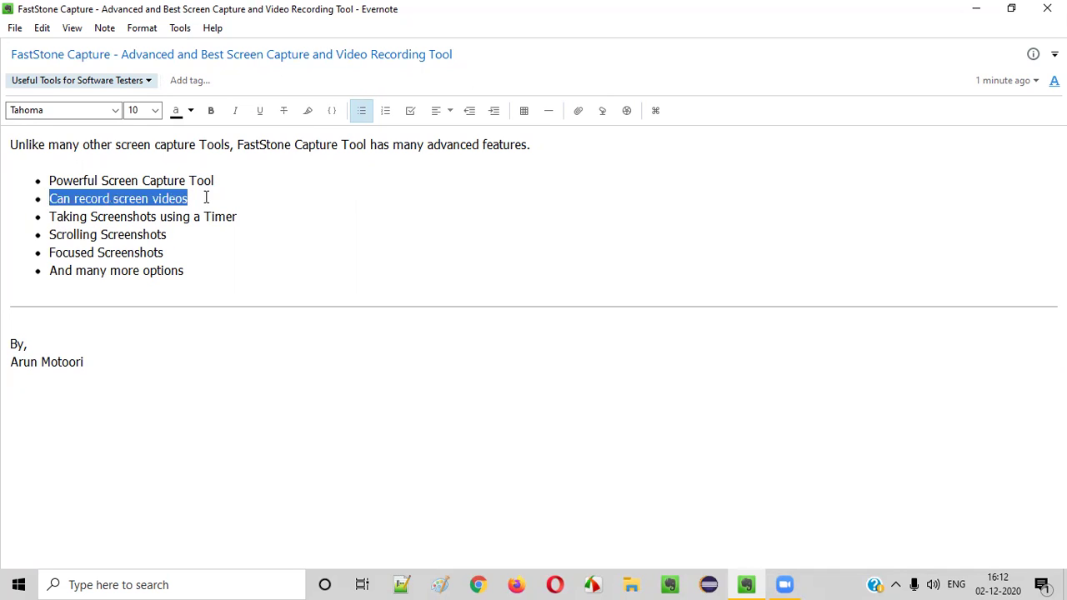
left_click_drag(227, 55, 460, 56)
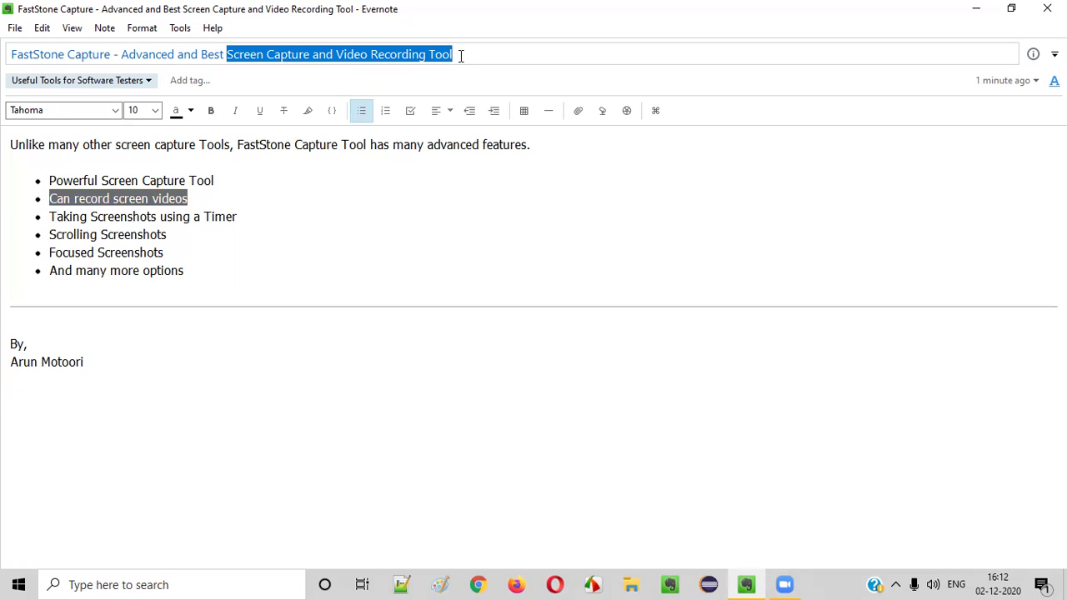
left_click(185, 271)
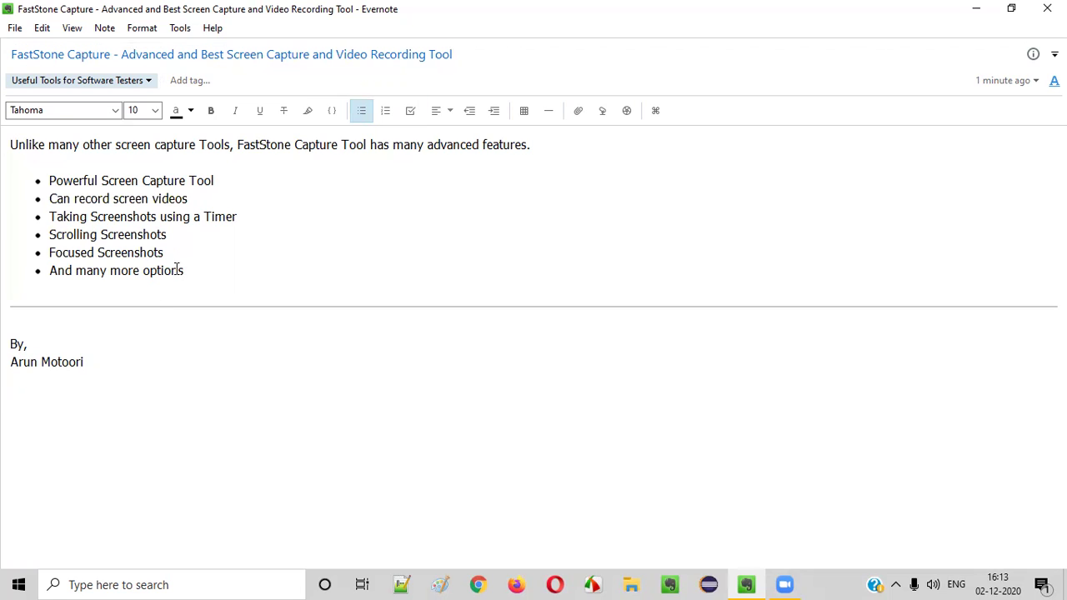
left_click_drag(49, 217, 186, 271)
left_click(185, 271)
left_click_drag(90, 217, 245, 216)
left_click(192, 272)
left_click_drag(49, 217, 315, 218)
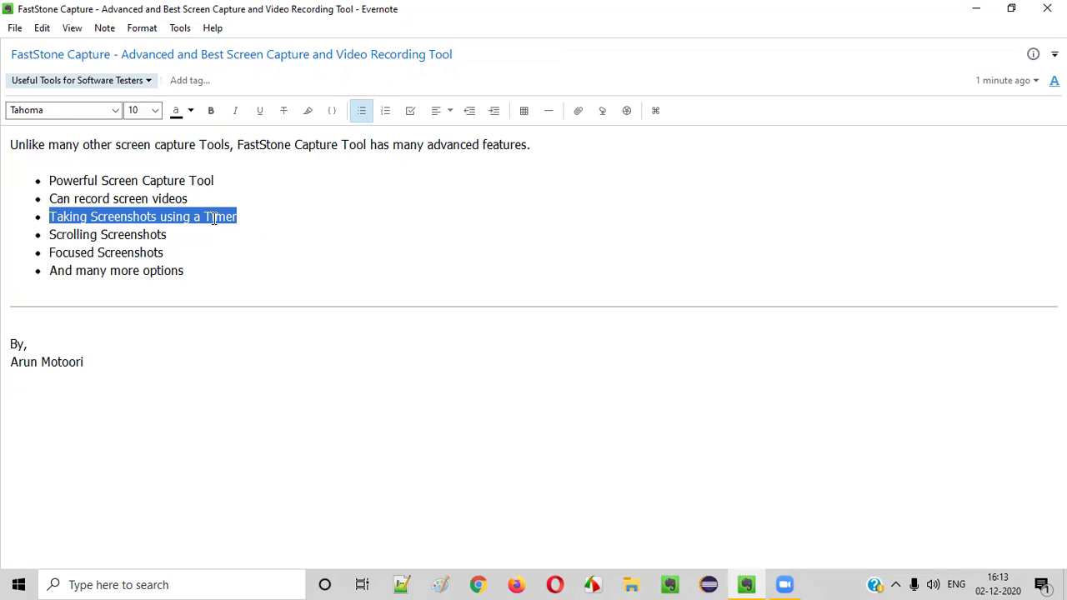
left_click_drag(50, 234, 182, 234)
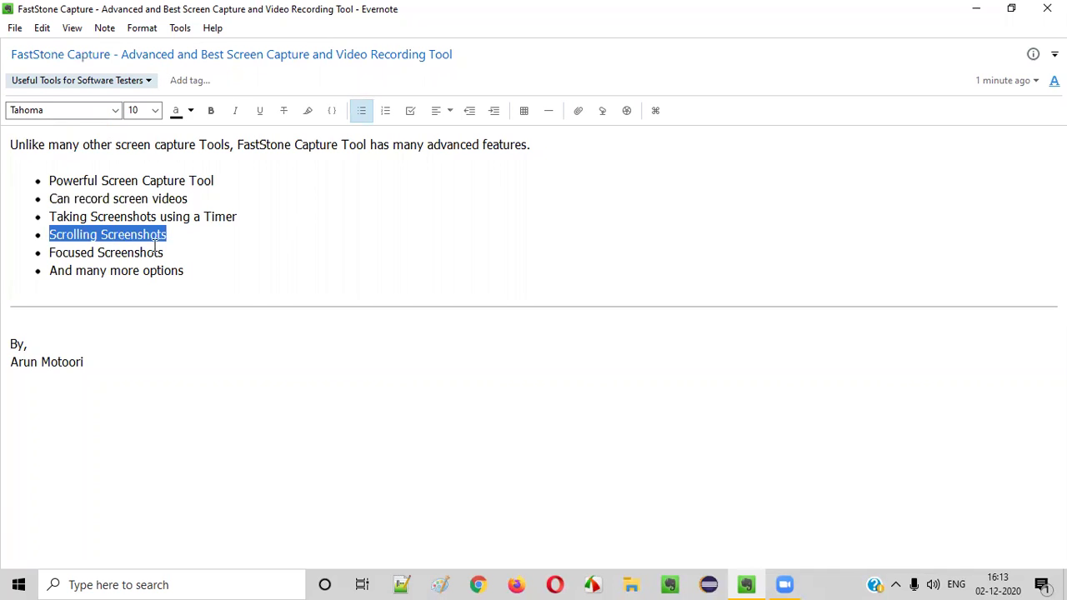
left_click_drag(49, 252, 196, 243)
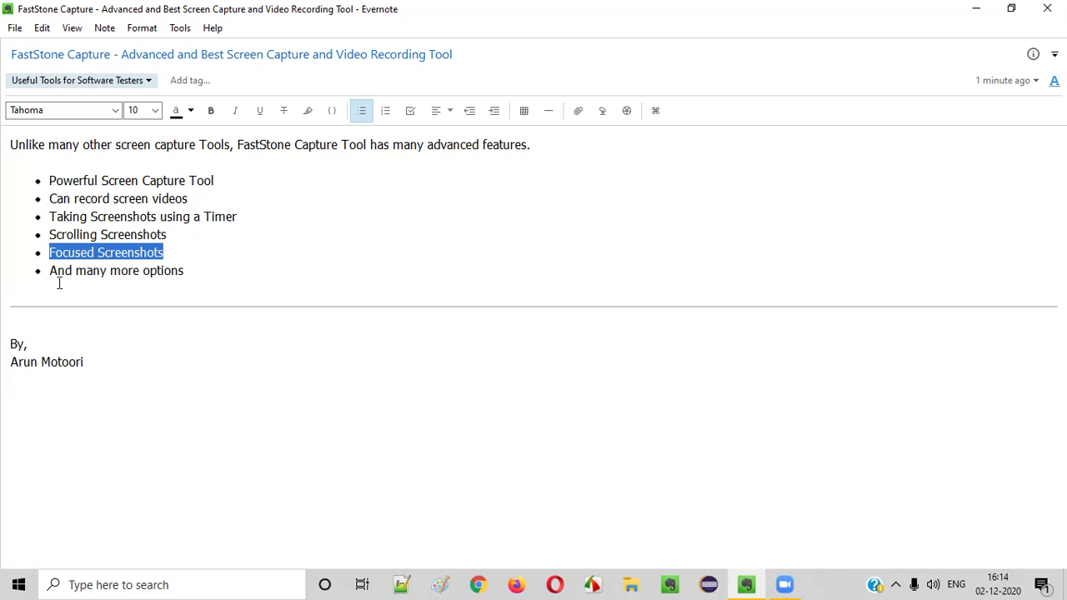
left_click_drag(50, 272, 206, 265)
left_click(206, 265)
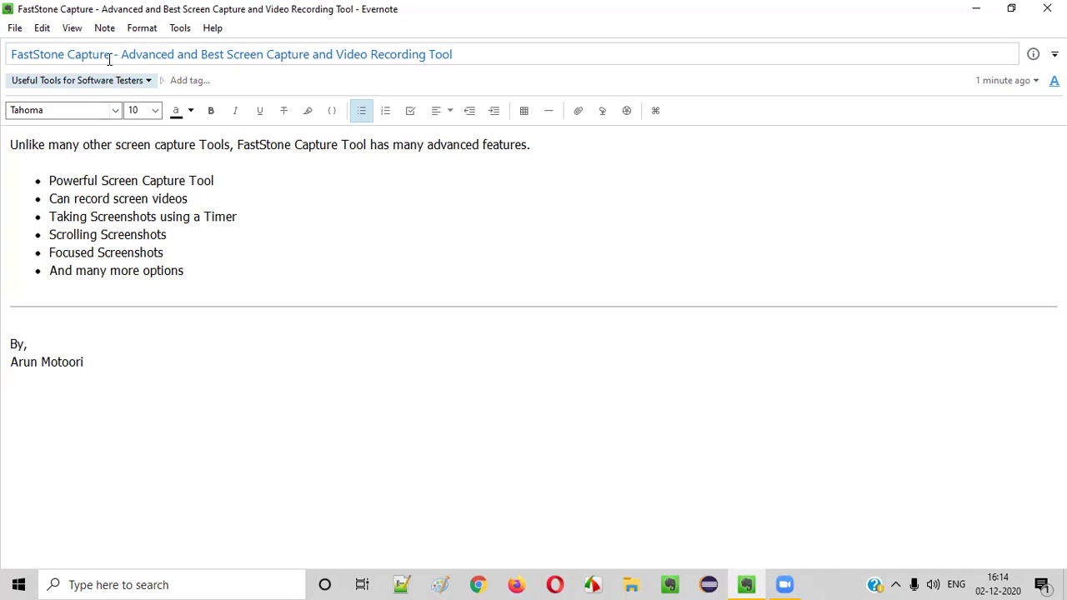
left_click_drag(111, 55, 8, 54)
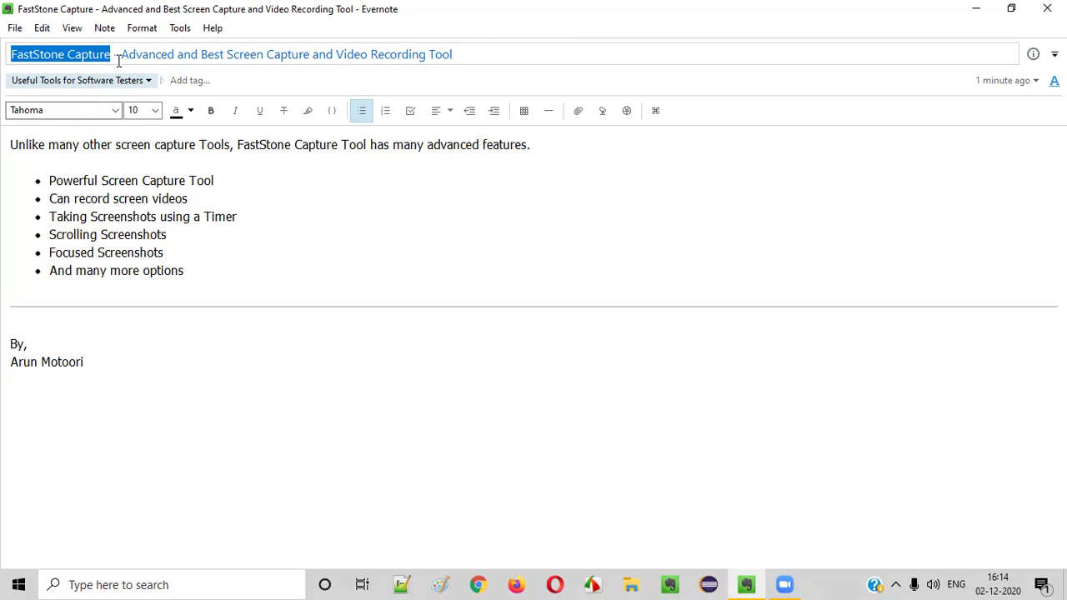
Open Chrome and search Google for 'faststone capture'.
left_click(478, 585)
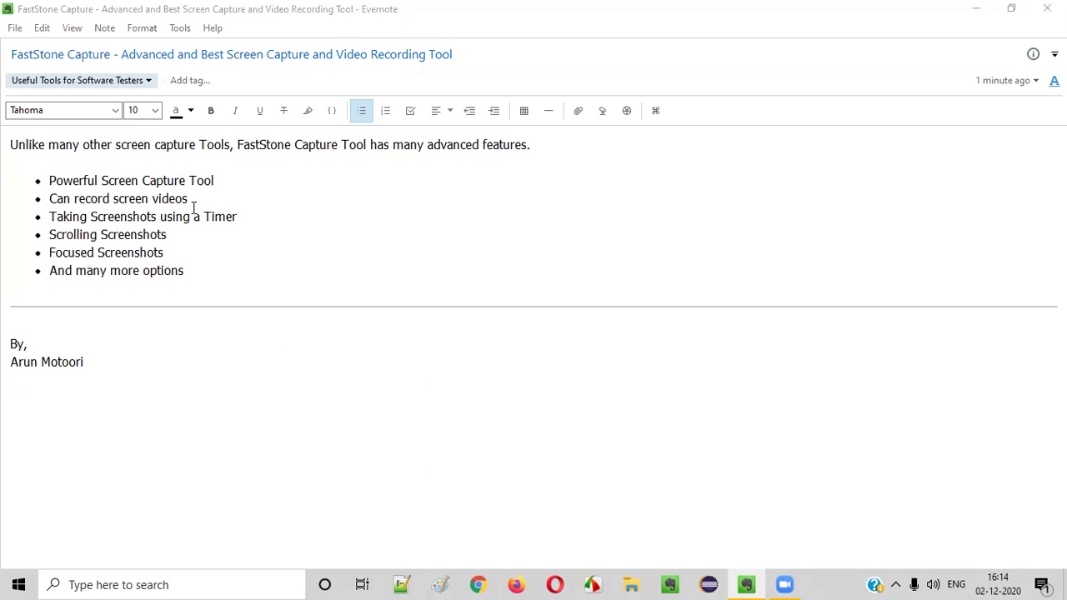
type("Fasst")
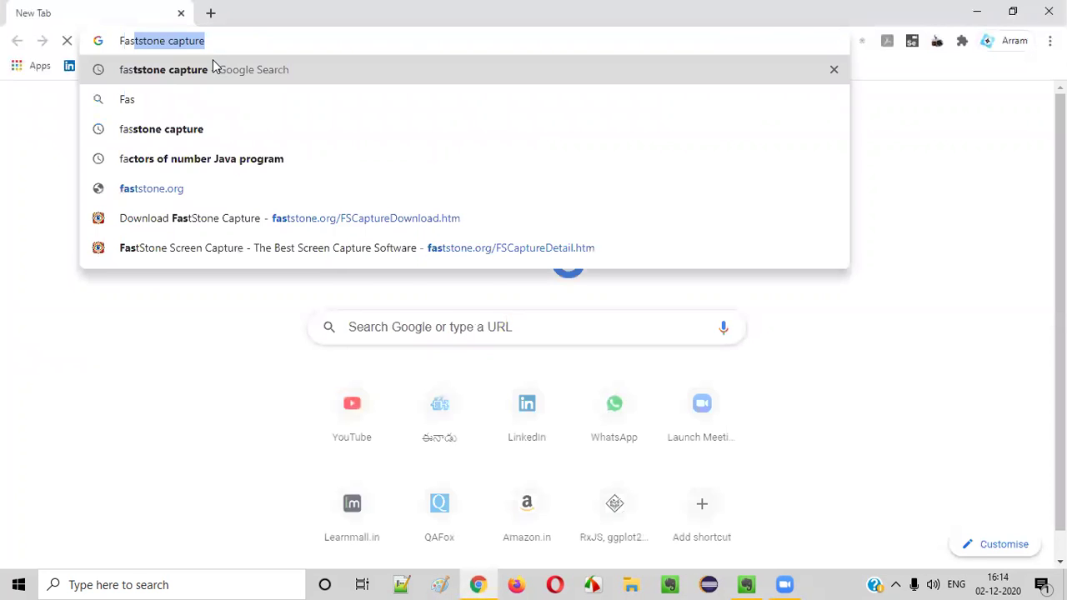
key("BackSpace")
key("BackSpace")
type("tstone capture")
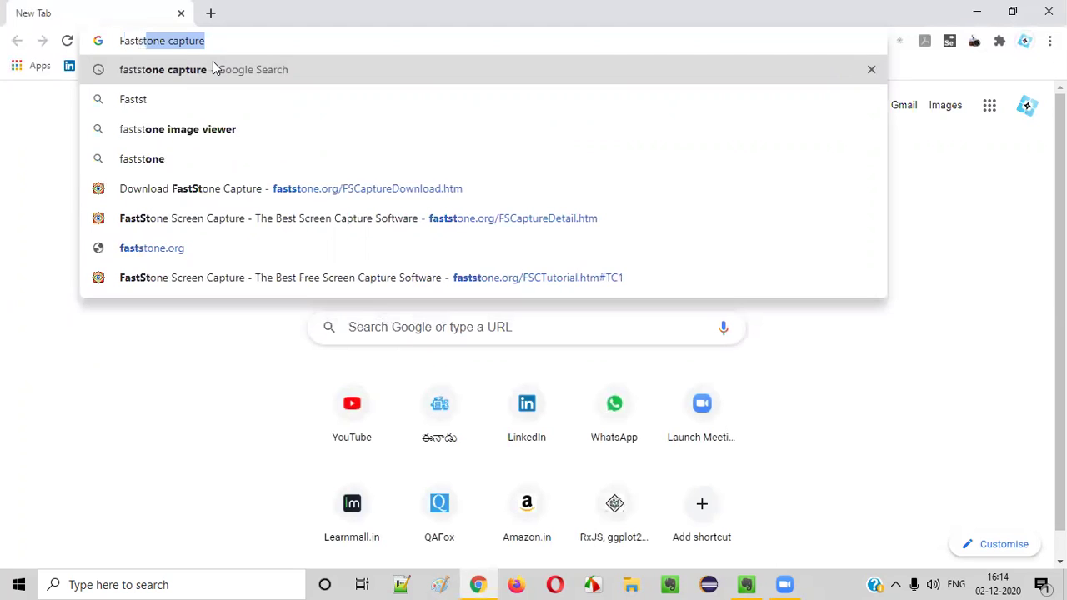
key("Return")
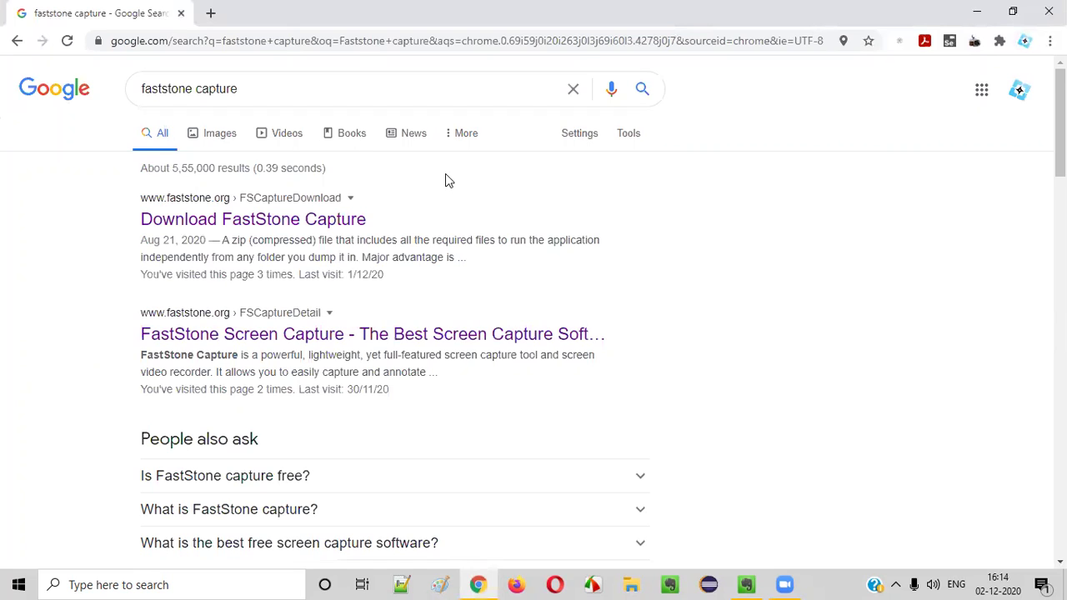
Refine the Google query to 'faststone capture download' and run it.
scroll(445, 173, "down", 1)
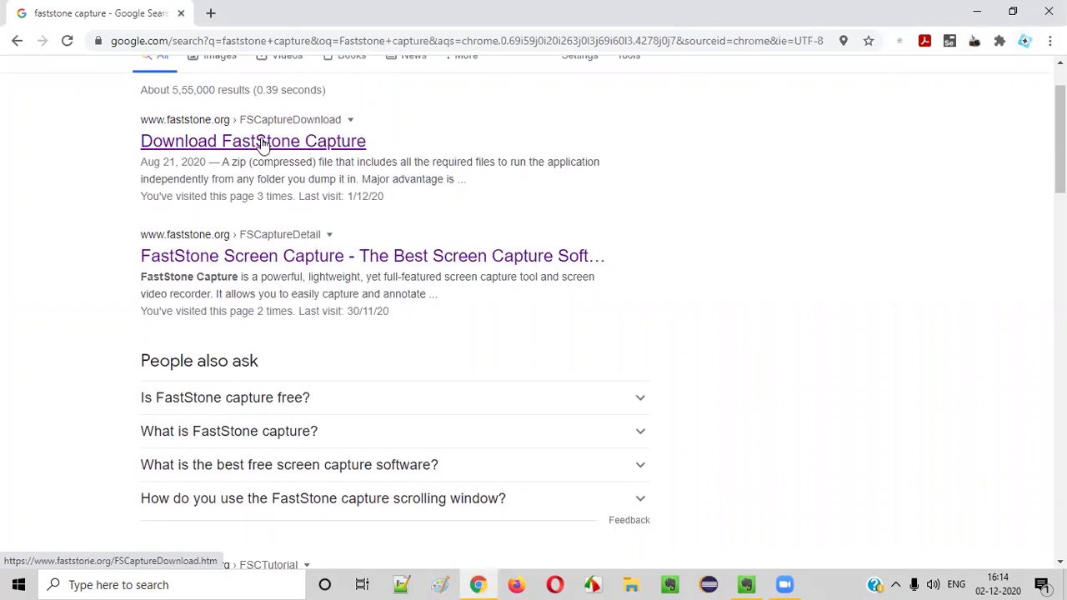
scroll(303, 148, "up", 1)
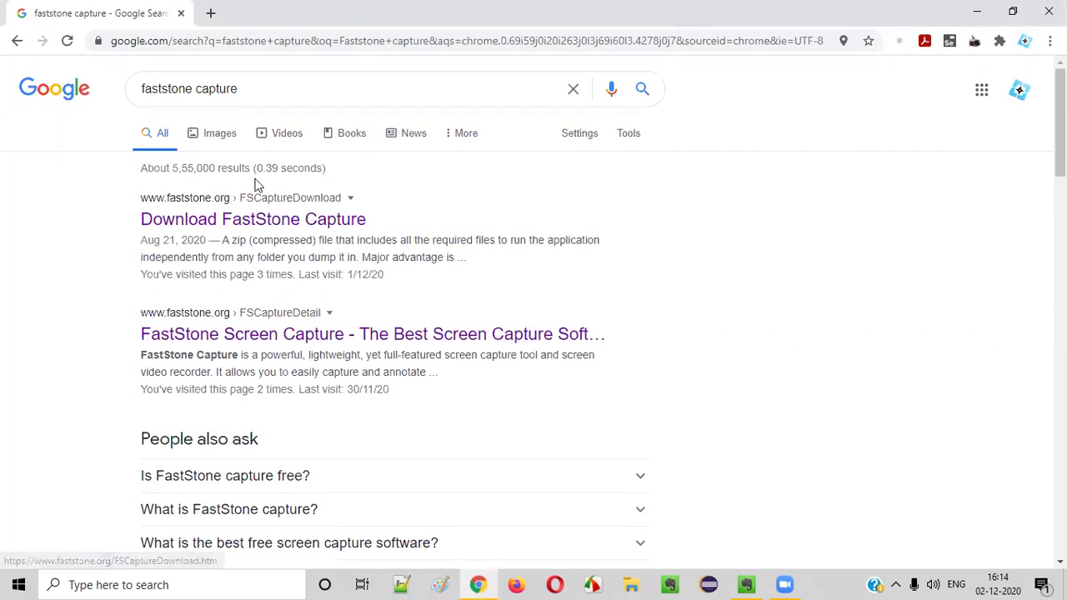
left_click(306, 88)
type("download")
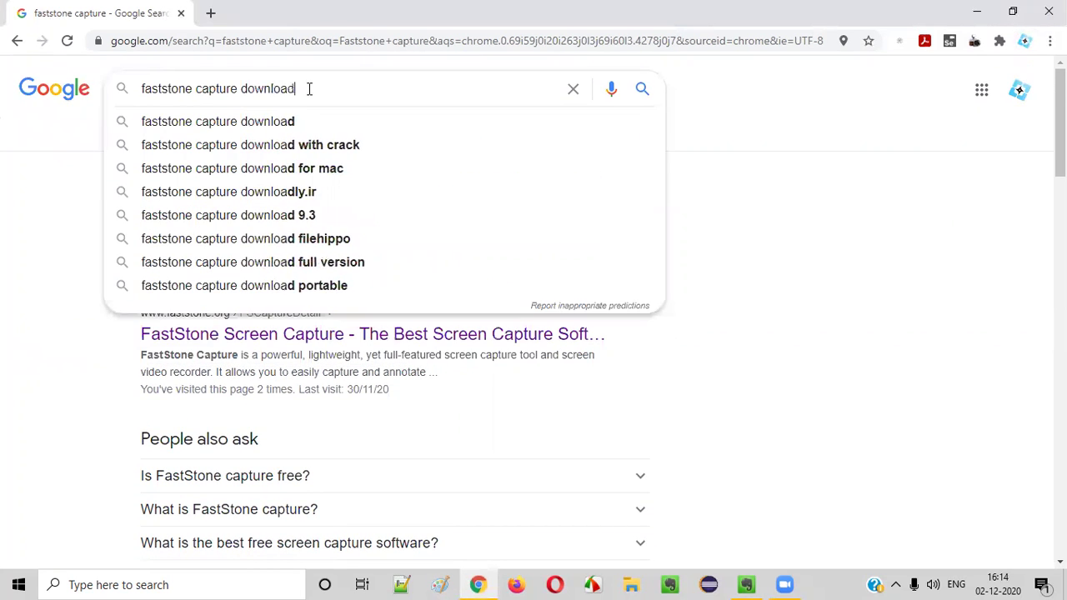
key("Return")
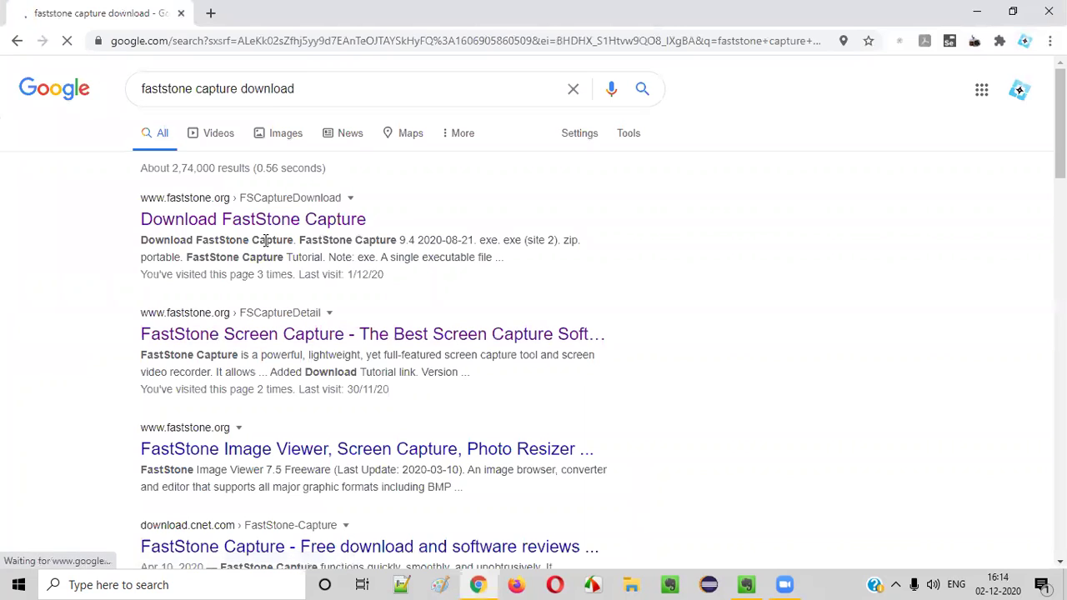
Download FSCaptureSetup94.exe from the faststone.org page and show it in its folder.
left_click(259, 221)
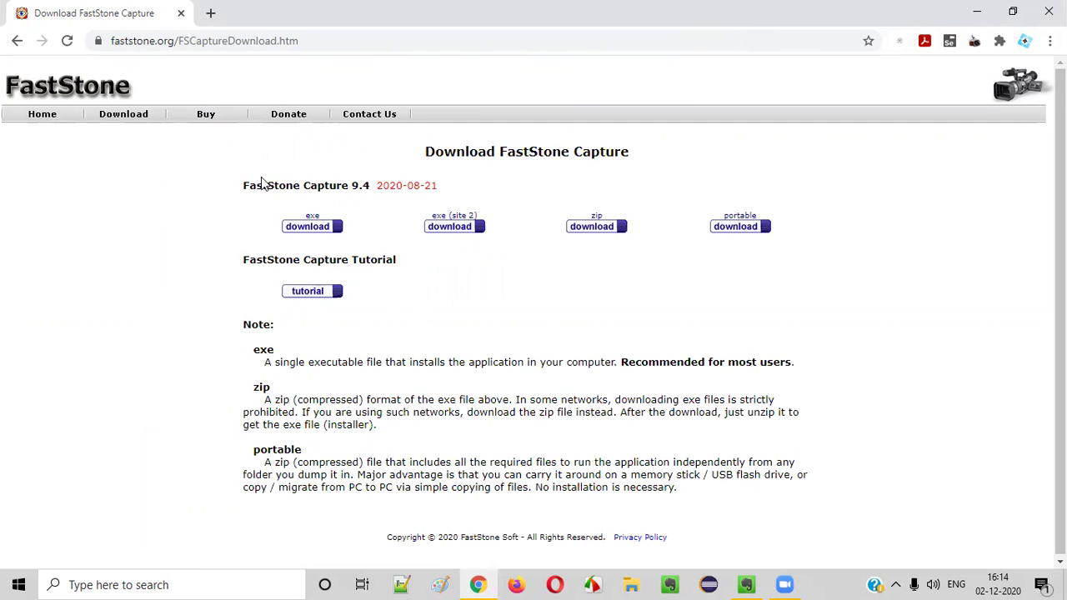
left_click_drag(255, 180, 341, 186)
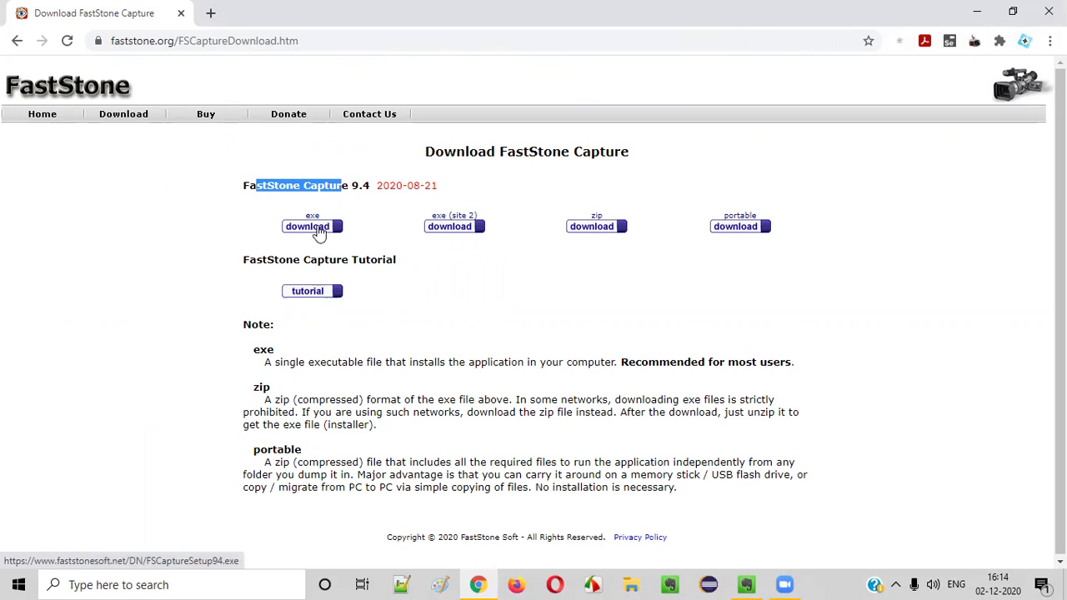
left_click(313, 239)
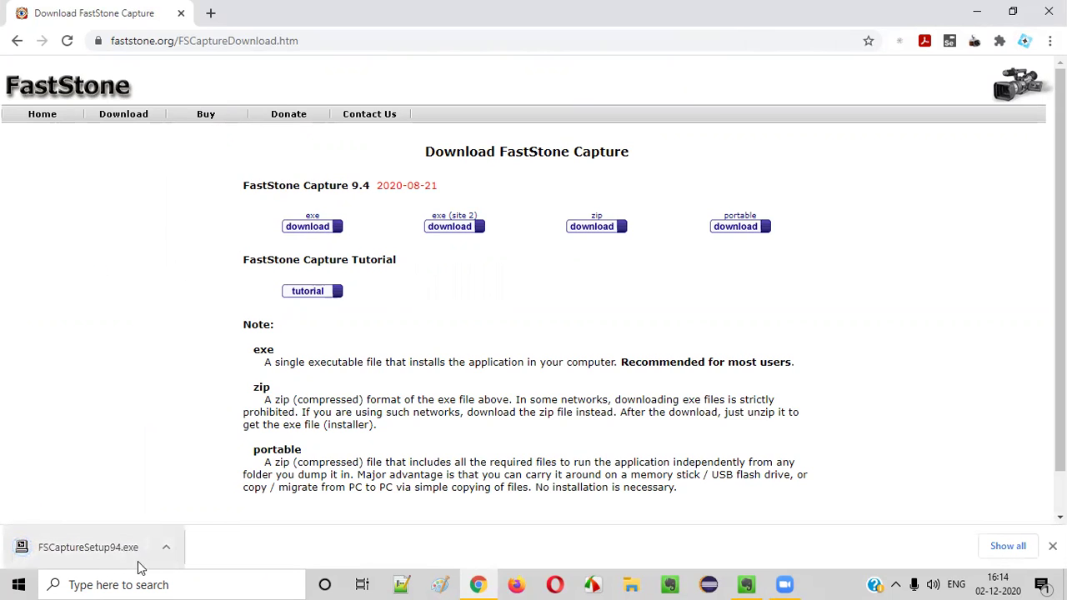
left_click(165, 550)
left_click(216, 501)
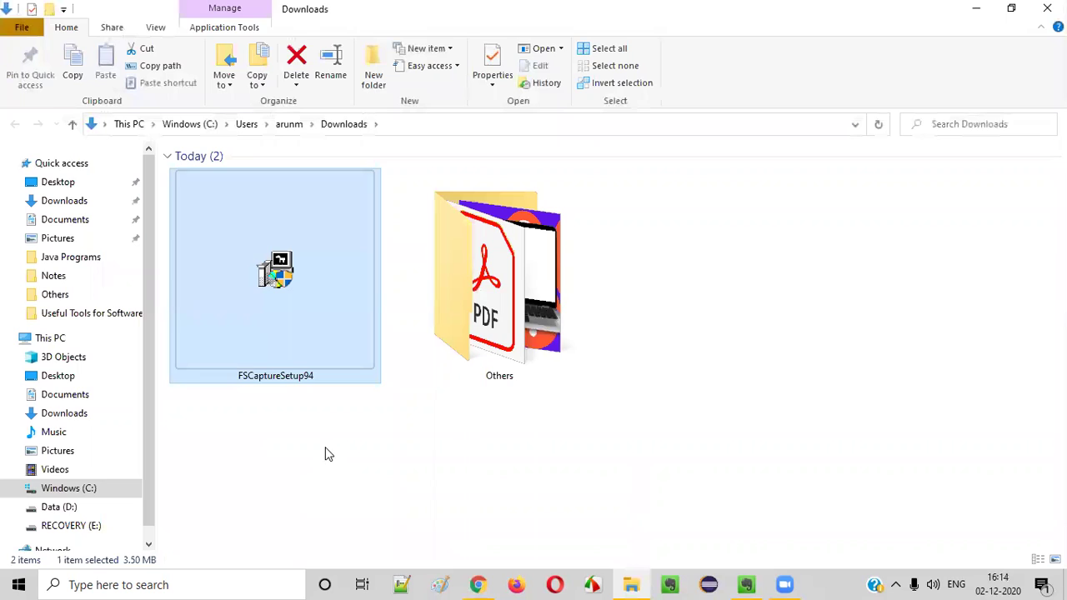
Launch the FSCaptureSetup94 installer from the Downloads folder.
double_click(294, 307)
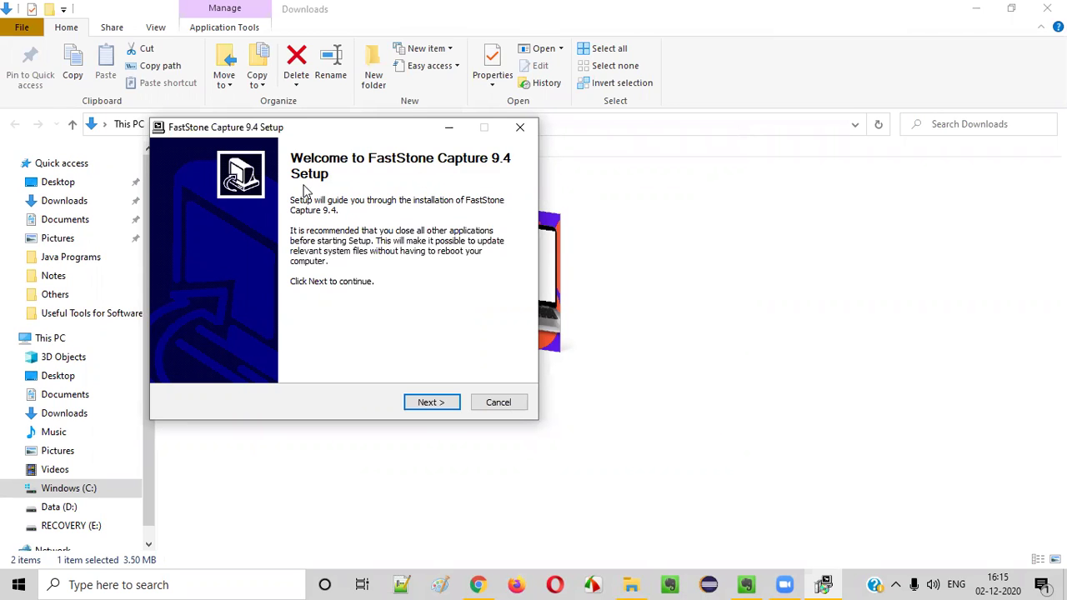
Install FastStone Capture 9.4 to the default folder, accepting the licence, and finish with 'Run FastStone Capture 9.4' unchecked.
left_click(441, 403)
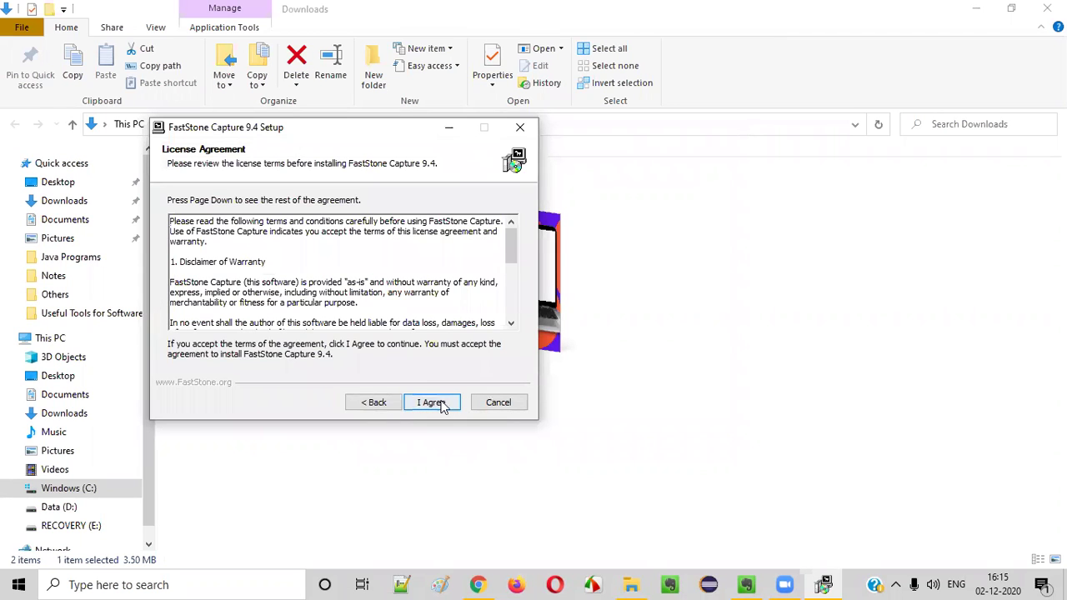
scroll(335, 297, "down", 5)
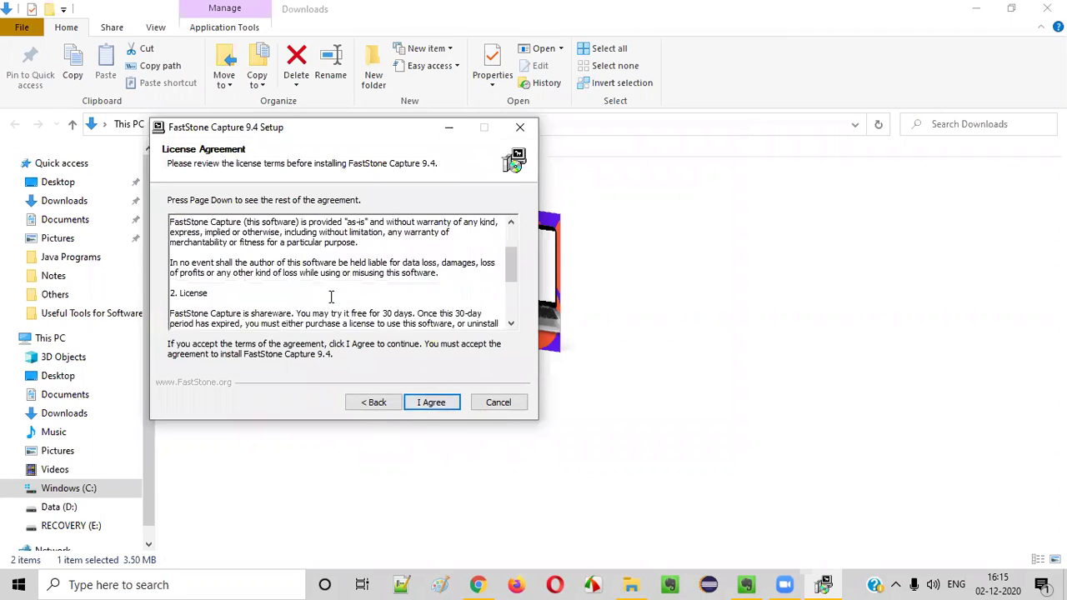
left_click(428, 403)
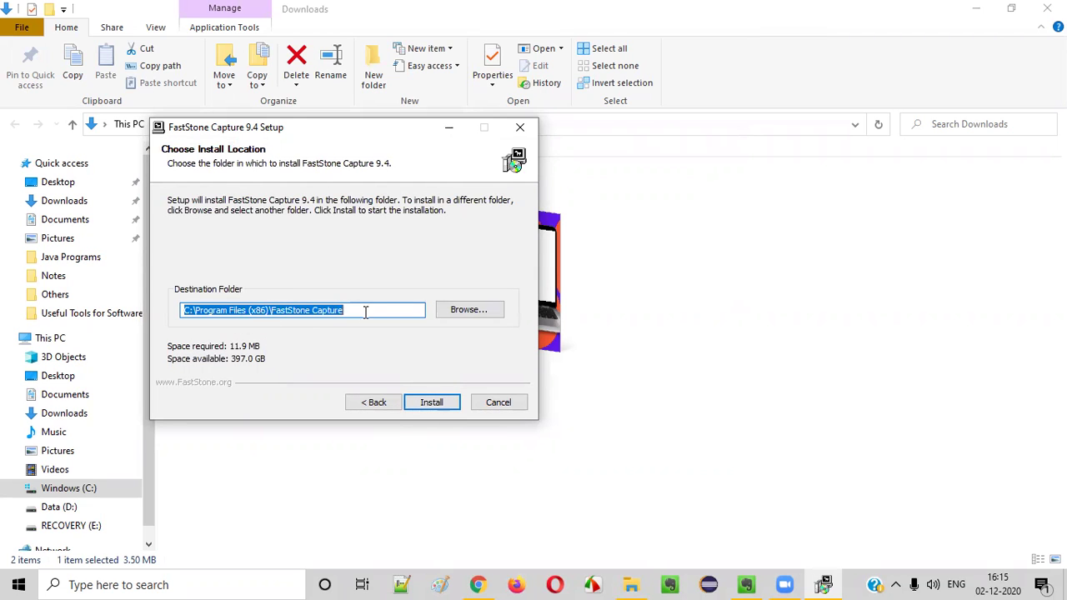
left_click(451, 402)
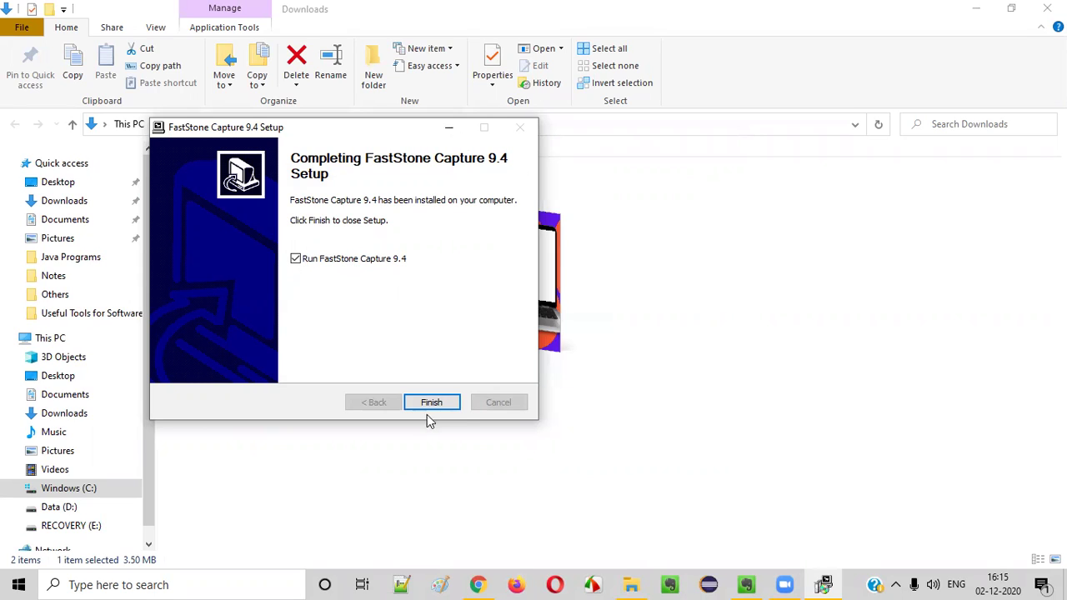
key("Return")
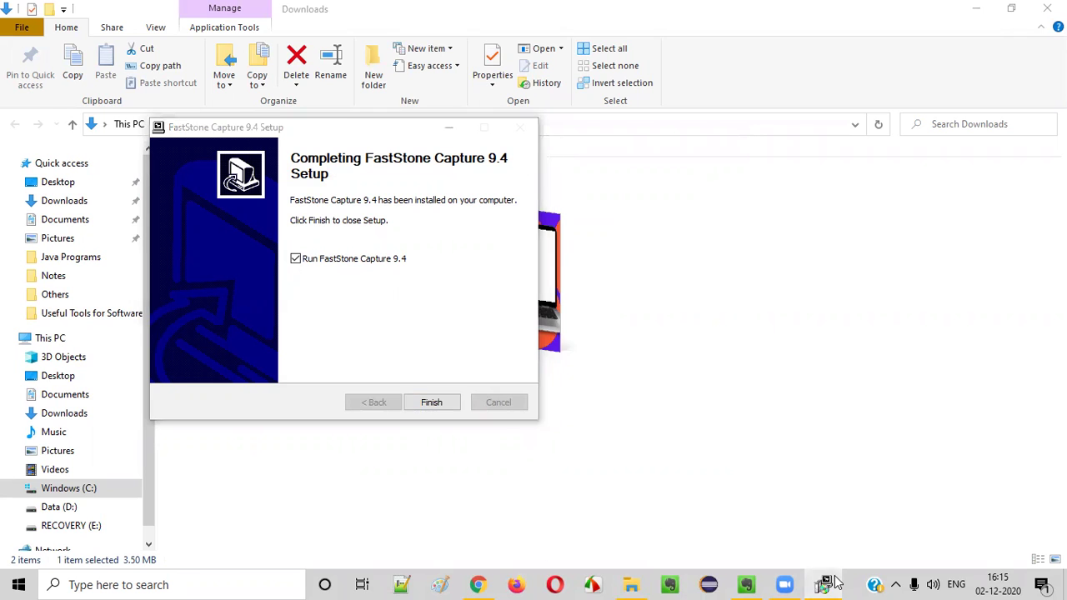
left_click(821, 583)
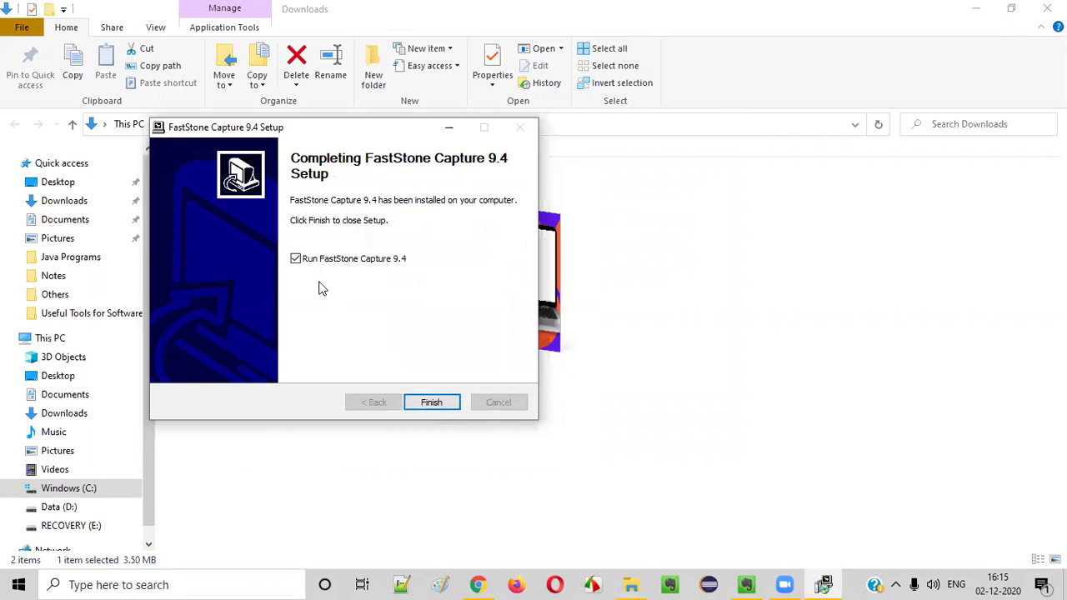
left_click(297, 260)
left_click(434, 405)
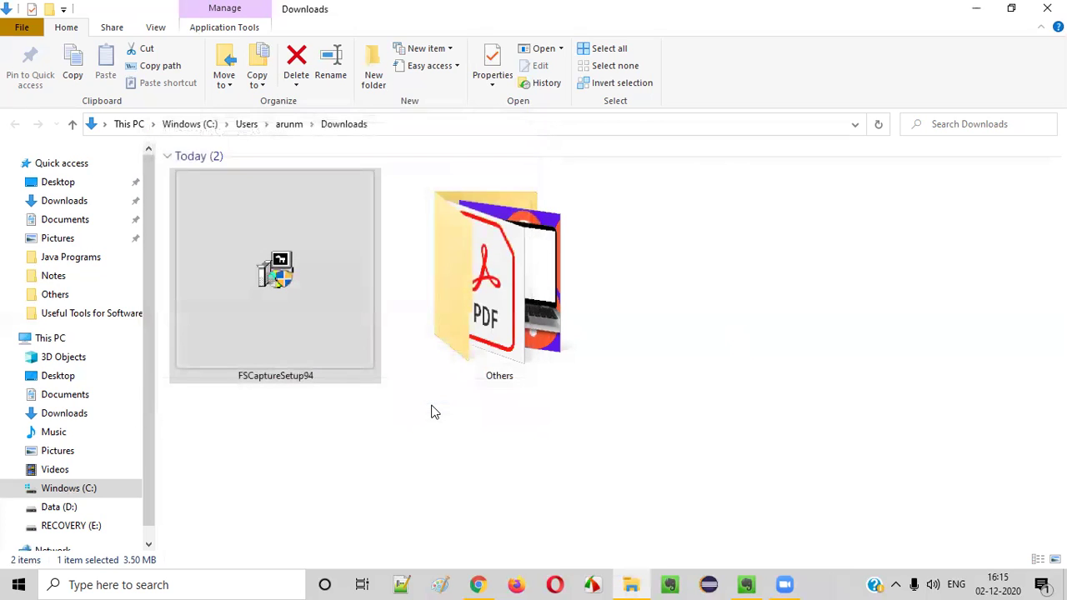
Search Windows for 'faststone' to find the FastStone Capture app.
left_click(617, 423)
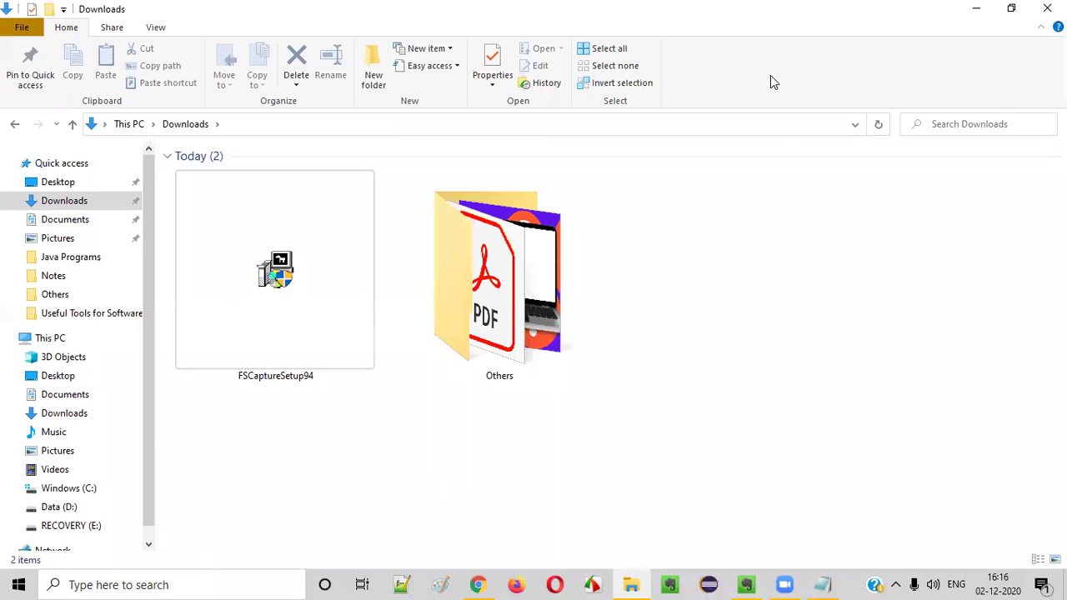
left_click(170, 584)
type("faststone")
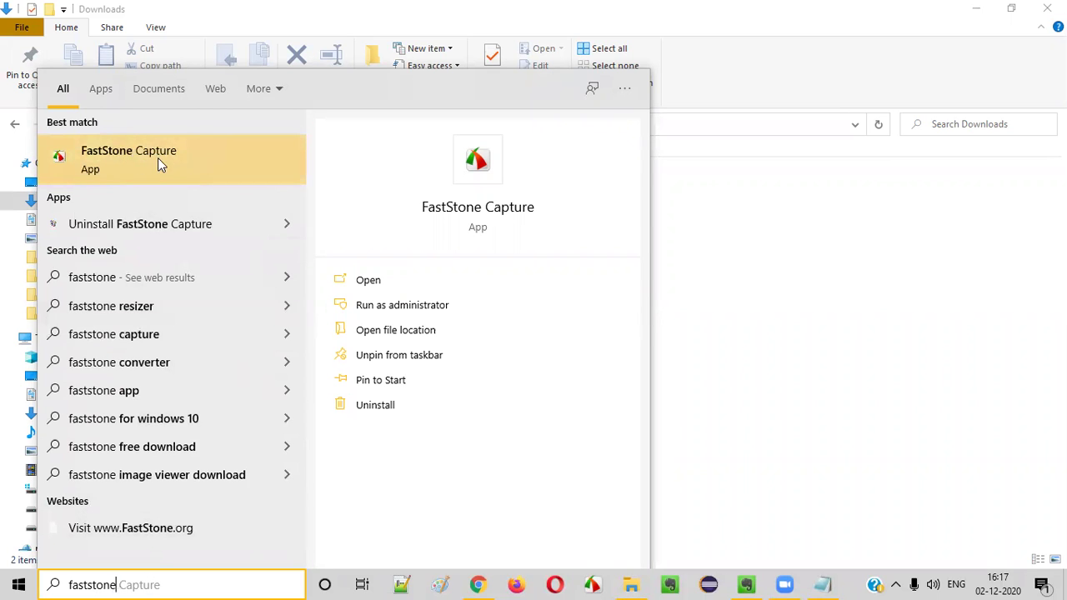
Launch FastStone Capture, place its floating toolbar mid-screen, and return to Chrome.
left_click(208, 175)
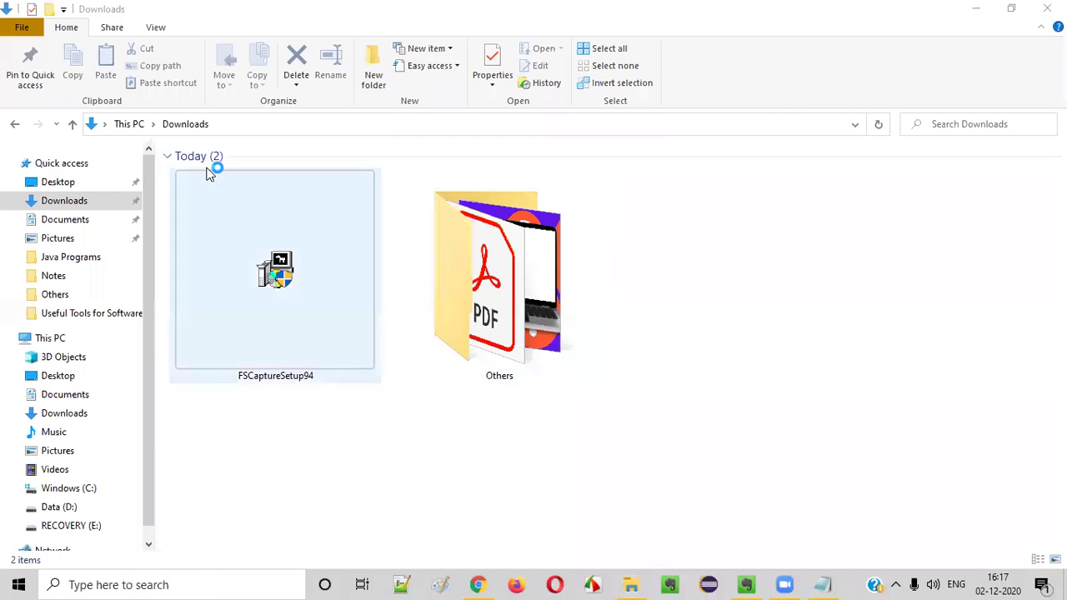
left_click_drag(959, 112, 778, 180)
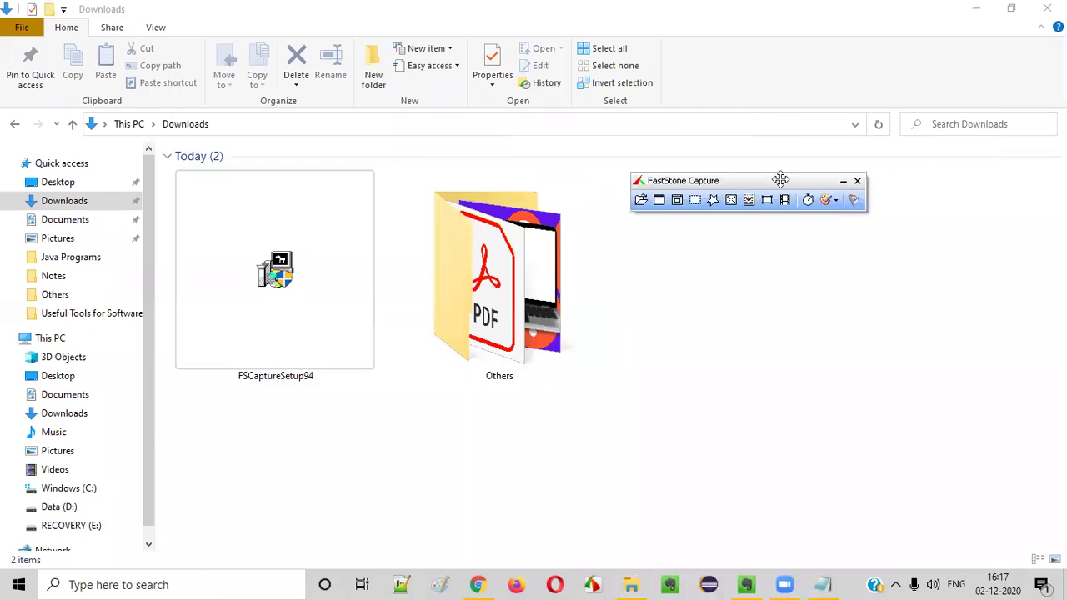
mouse_move(639, 581)
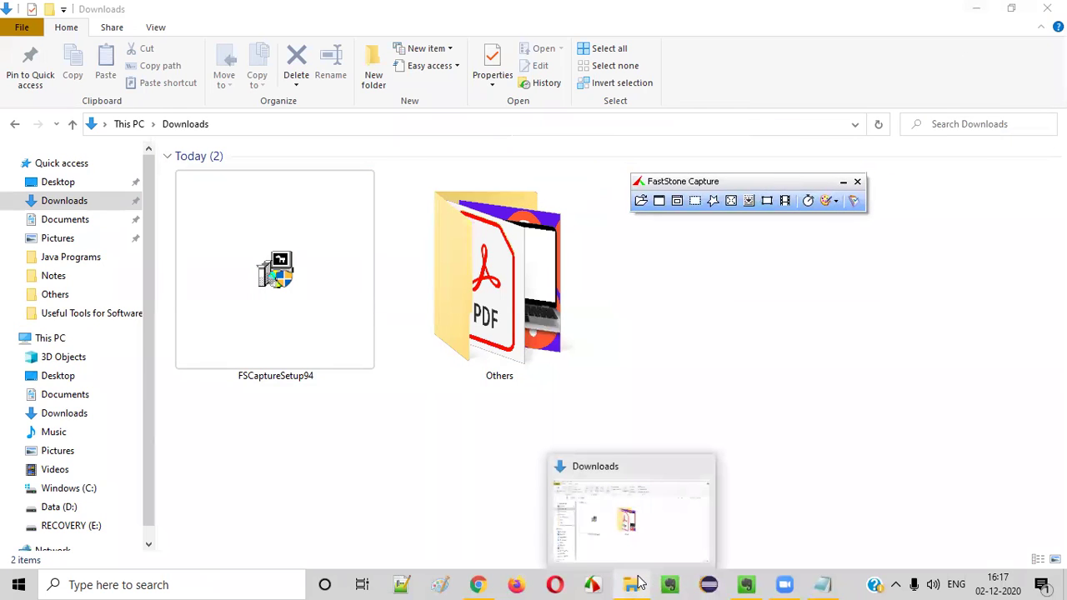
left_click(607, 550)
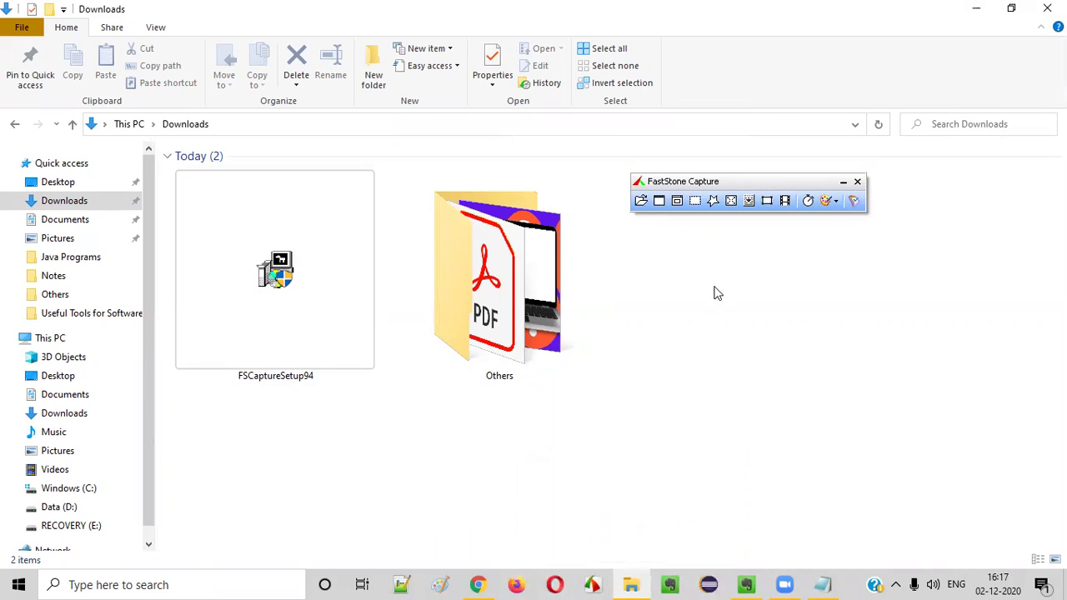
left_click_drag(743, 181, 746, 177)
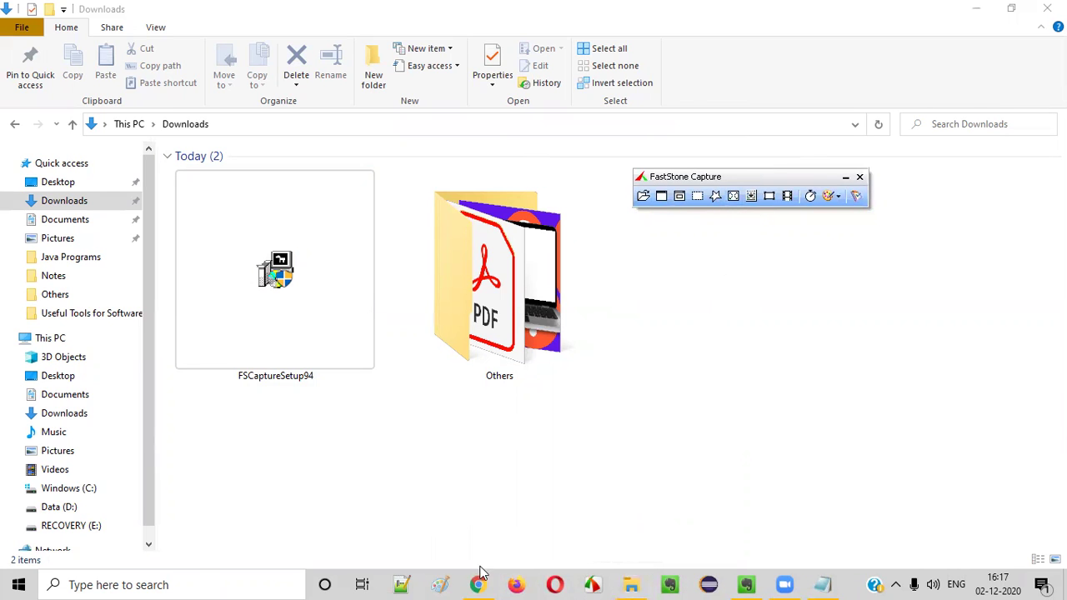
mouse_move(479, 583)
left_click(481, 522)
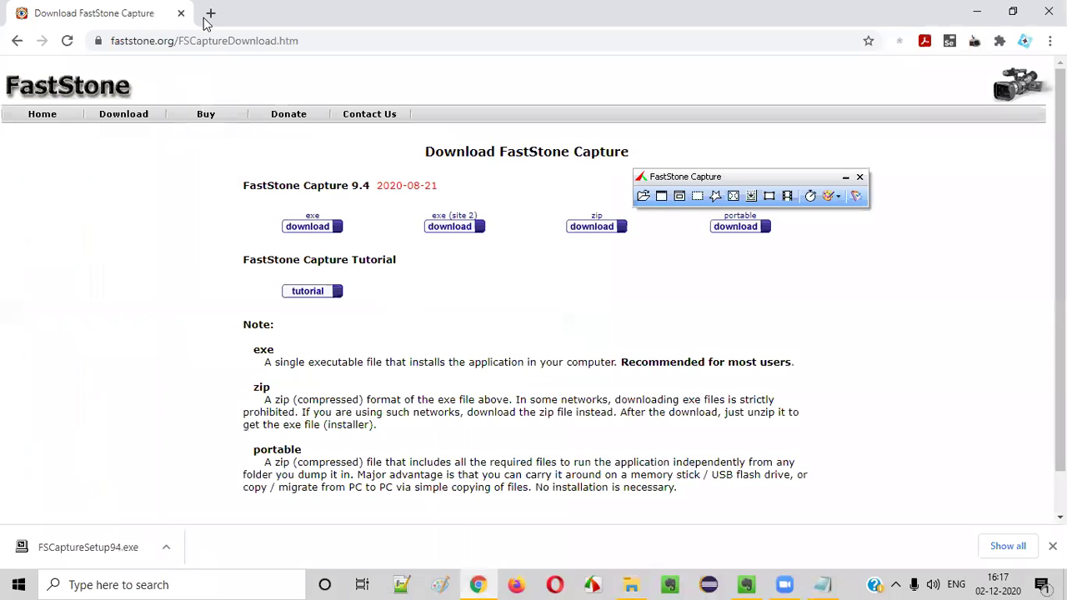
Replace the FastStone download tab with the tutorialsninja.com/demo store.
left_click(202, 13)
left_click(181, 14)
left_click(188, 43)
type("tutorialsninja.com/demo")
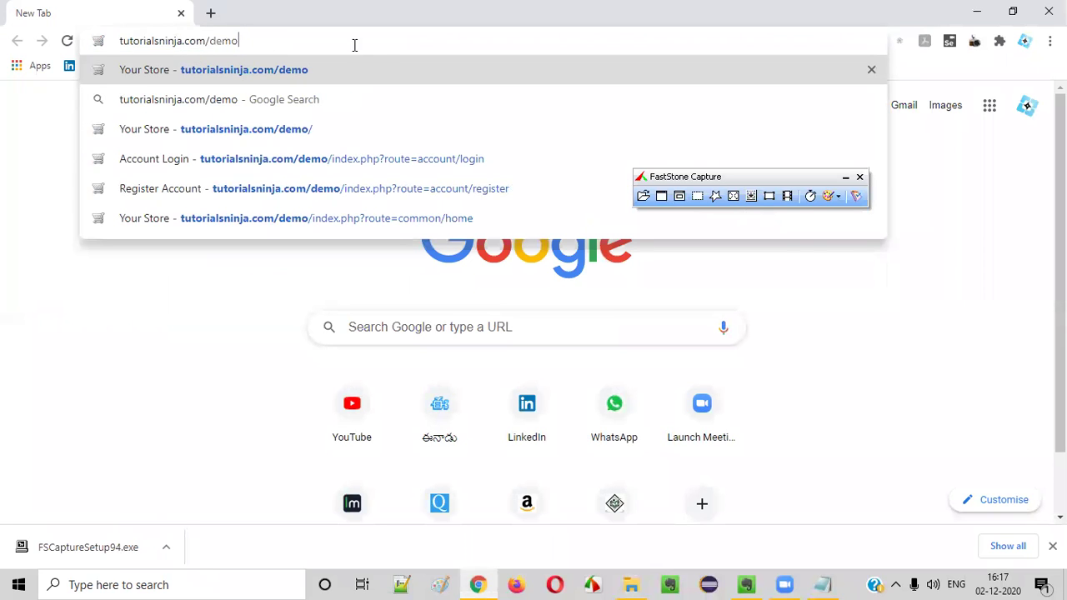
key("Return")
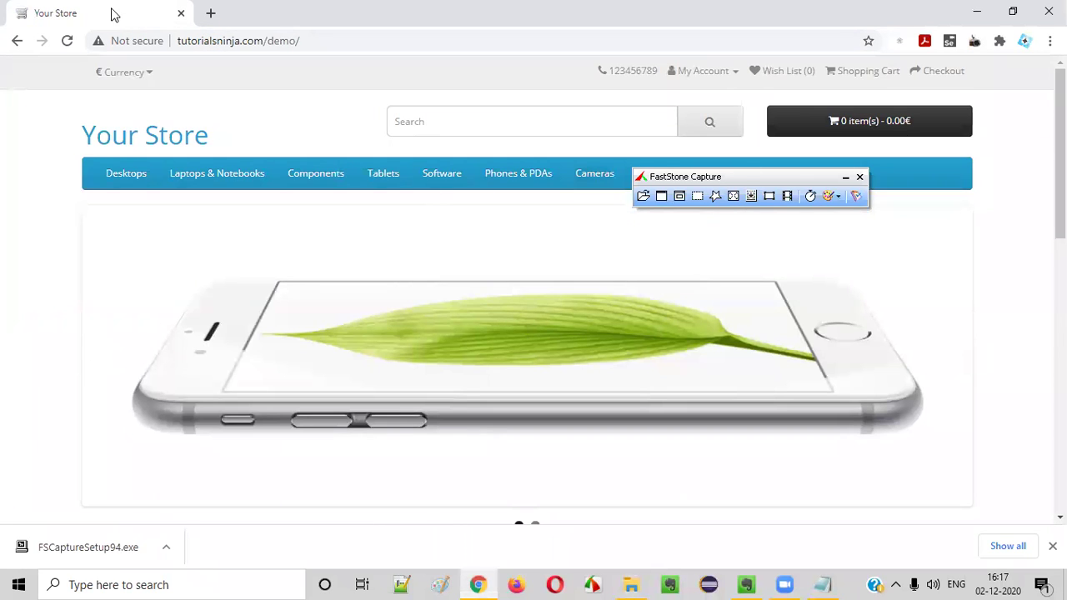
Move the capture toolbar aside and open My Account > Register.
left_click_drag(747, 177, 171, 79)
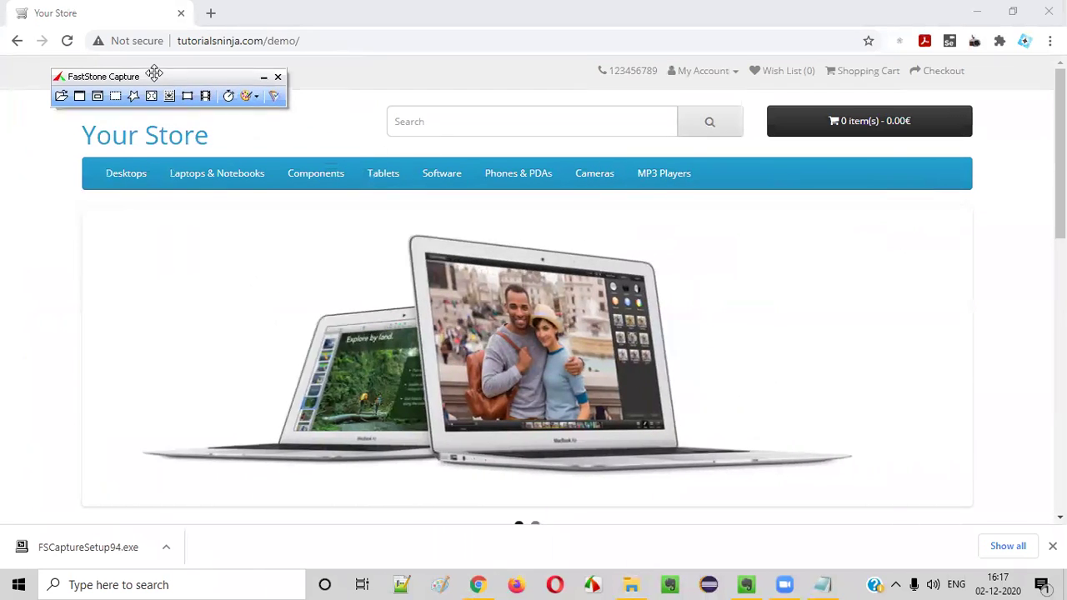
left_click(724, 74)
left_click(683, 97)
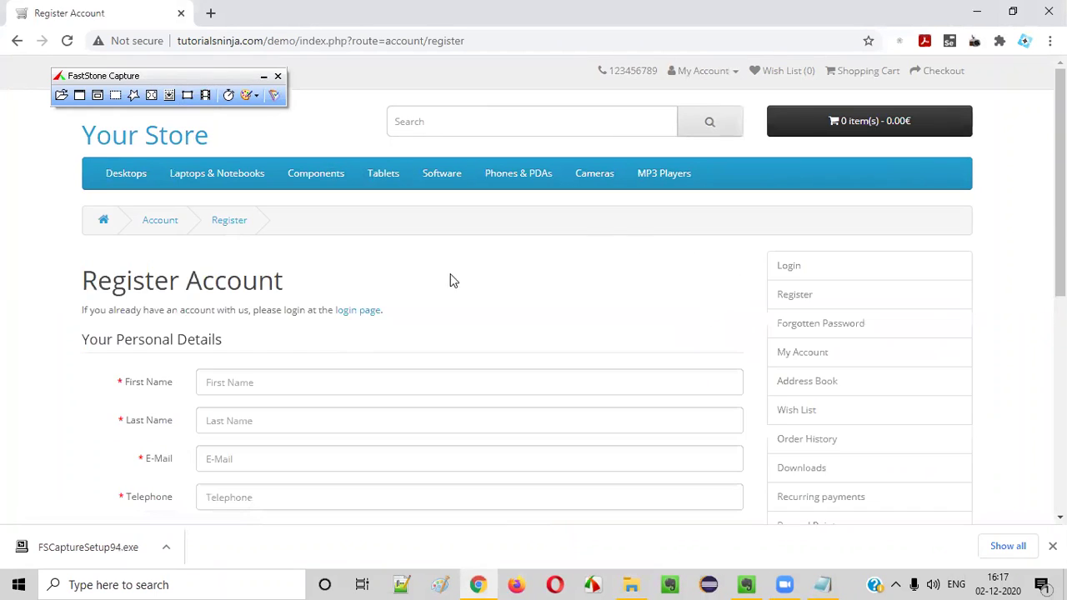
scroll(450, 278, "down", 3)
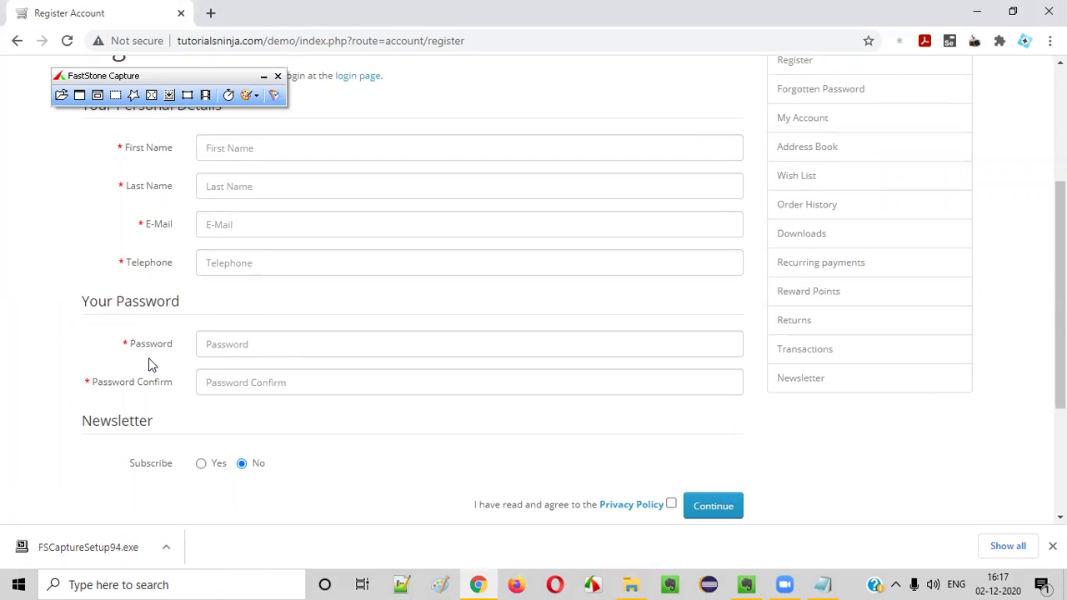
scroll(206, 392, "down", 1)
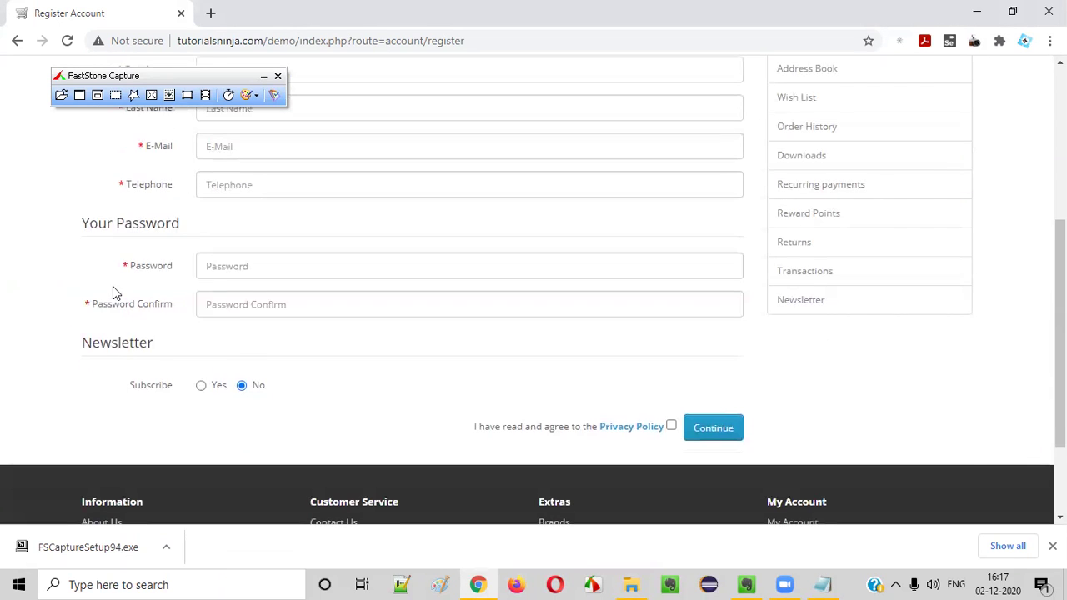
scroll(567, 286, "up", 4)
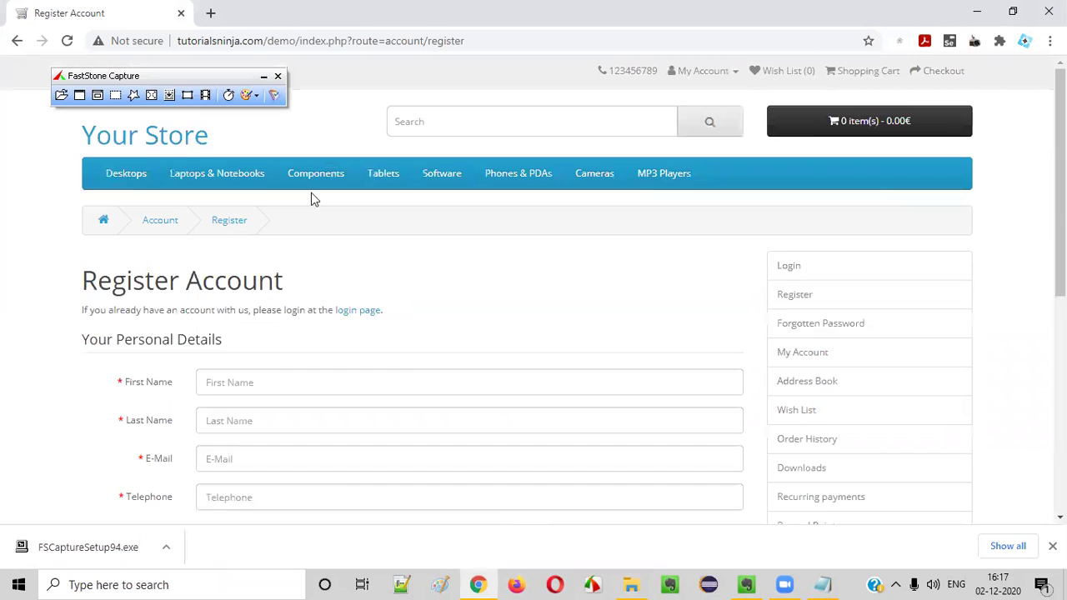
scroll(315, 486, "down", 5)
Submit the empty registration form and review its Privacy Policy warning and field errors.
left_click(710, 350)
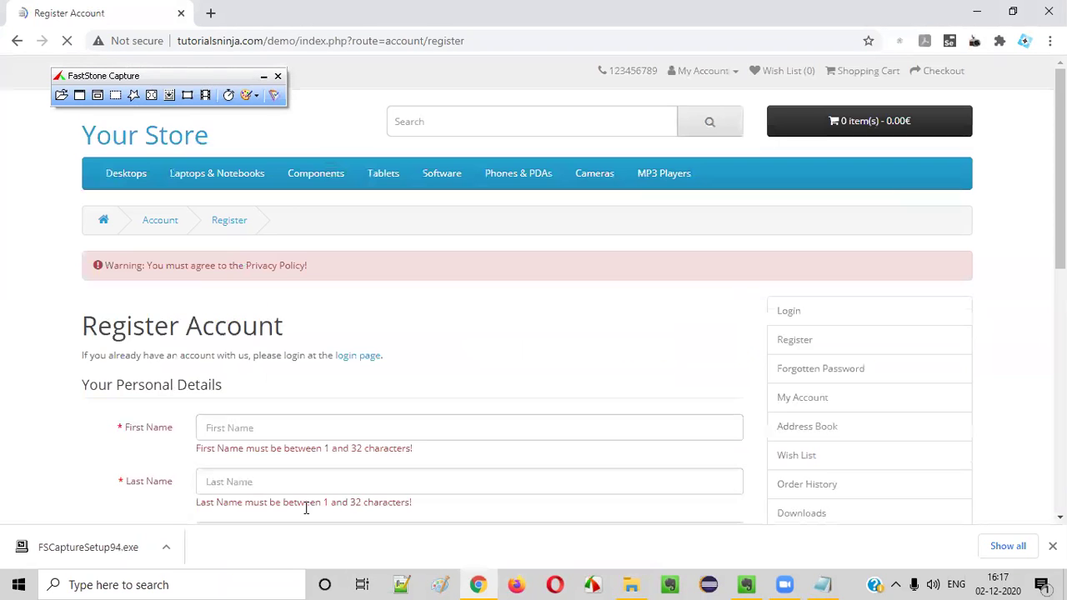
scroll(524, 265, "down", 5)
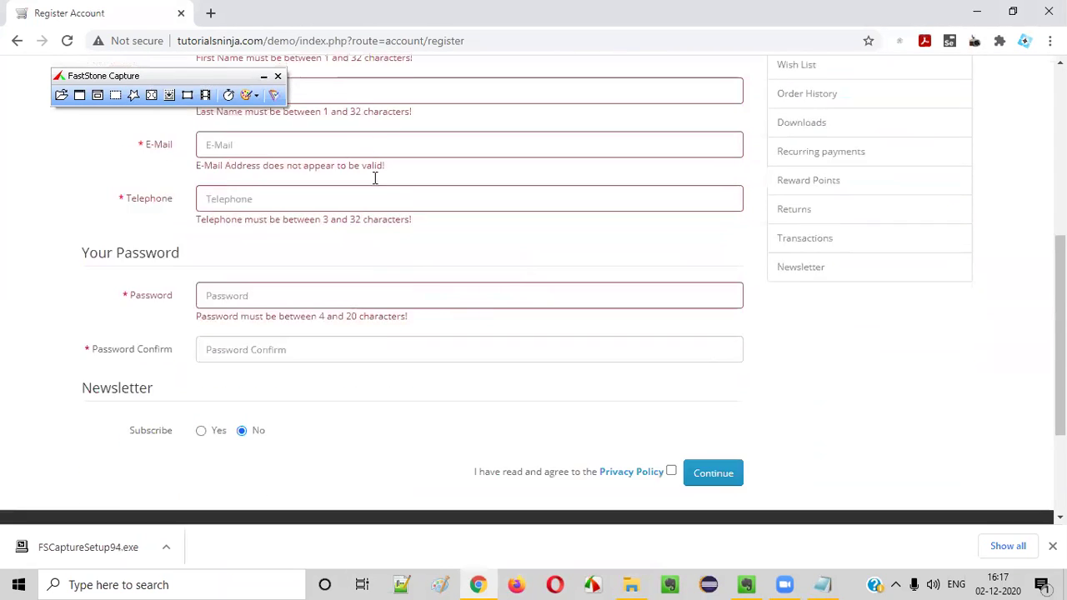
scroll(372, 179, "up", 3)
scroll(381, 425, "up", 2)
left_click_drag(150, 272, 324, 269)
scroll(362, 291, "down", 8)
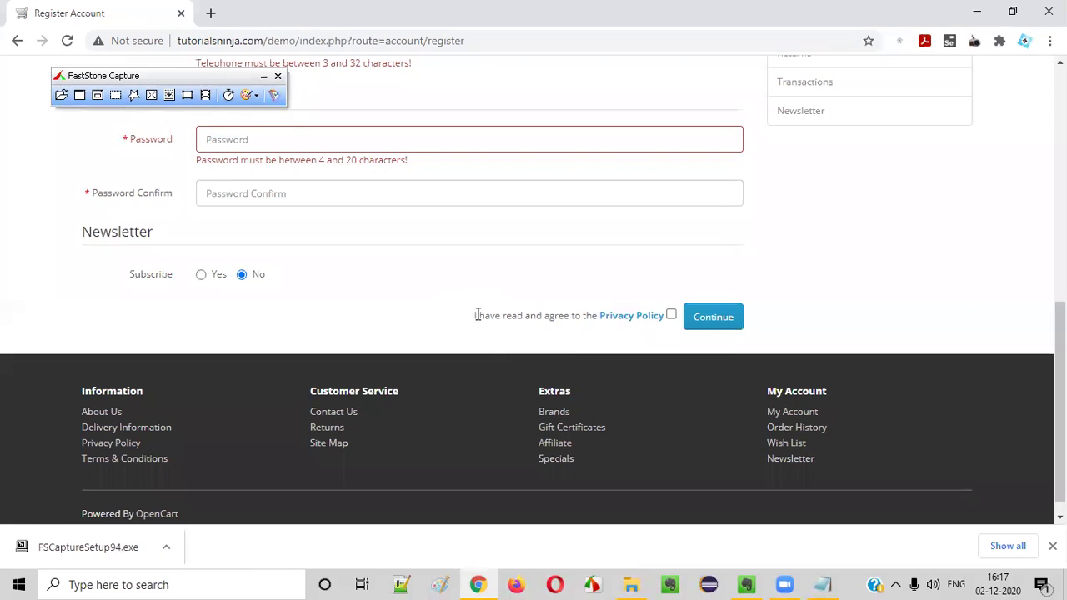
scroll(327, 287, "up", 10)
scroll(138, 334, "down", 3)
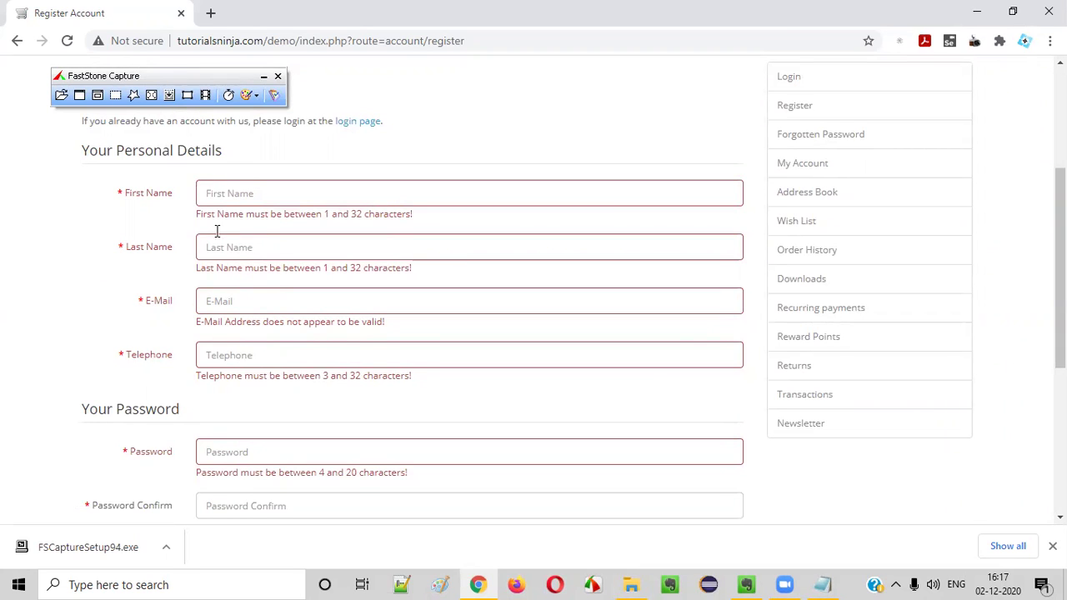
scroll(281, 534, "down", 4)
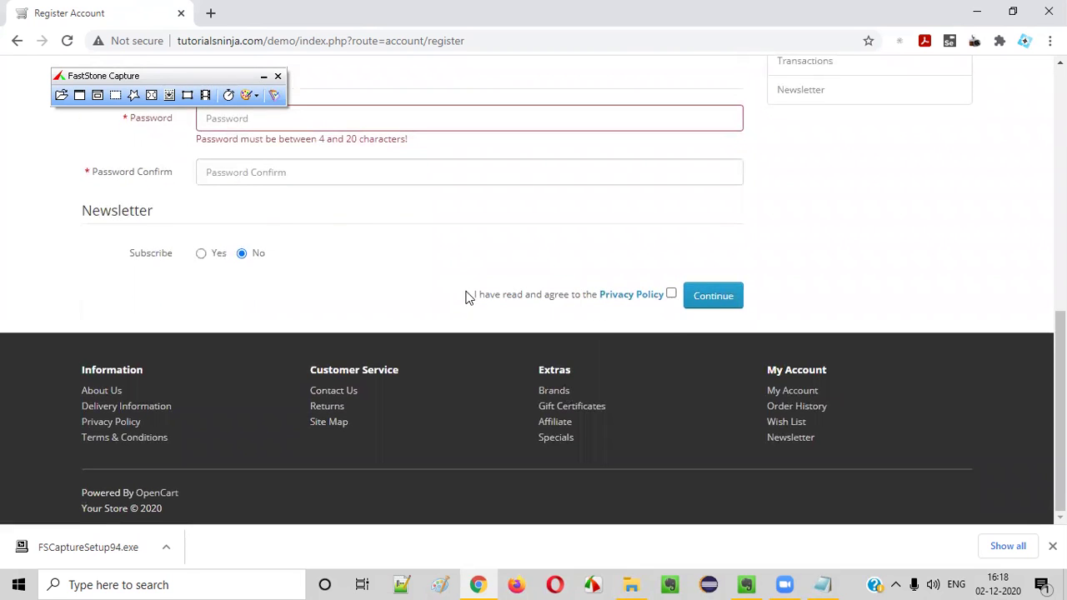
scroll(431, 307, "up", 7)
left_click_drag(144, 265, 338, 276)
left_click_drag(219, 266, 352, 279)
scroll(362, 281, "down", 7)
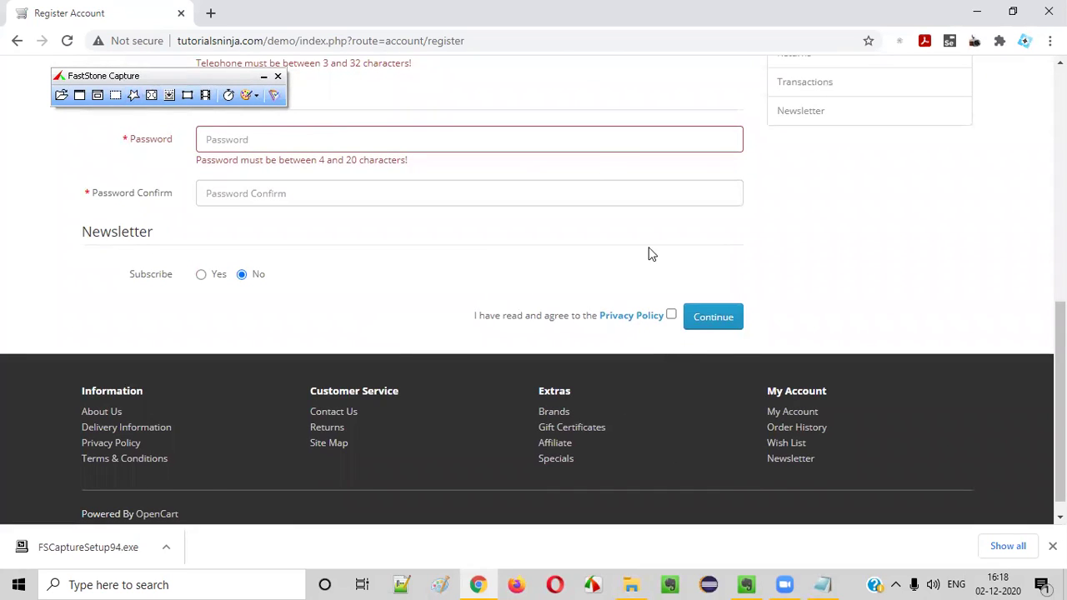
Move the capture toolbar off the form and take a full-screen capture.
left_click_drag(208, 75, 833, 149)
mouse_move(907, 151)
left_mouse_down()
mouse_move(419, 159)
mouse_move(209, 38)
mouse_move(1019, 91)
mouse_move(224, 320)
mouse_move(647, 178)
mouse_move(922, 157)
mouse_move(916, 151)
left_mouse_up()
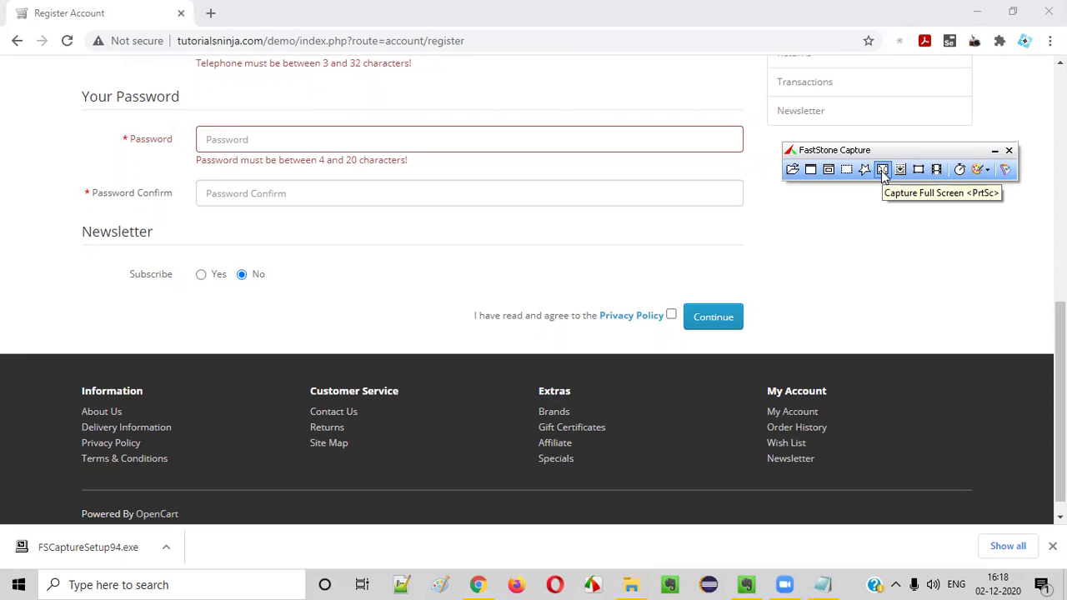
left_click(879, 242)
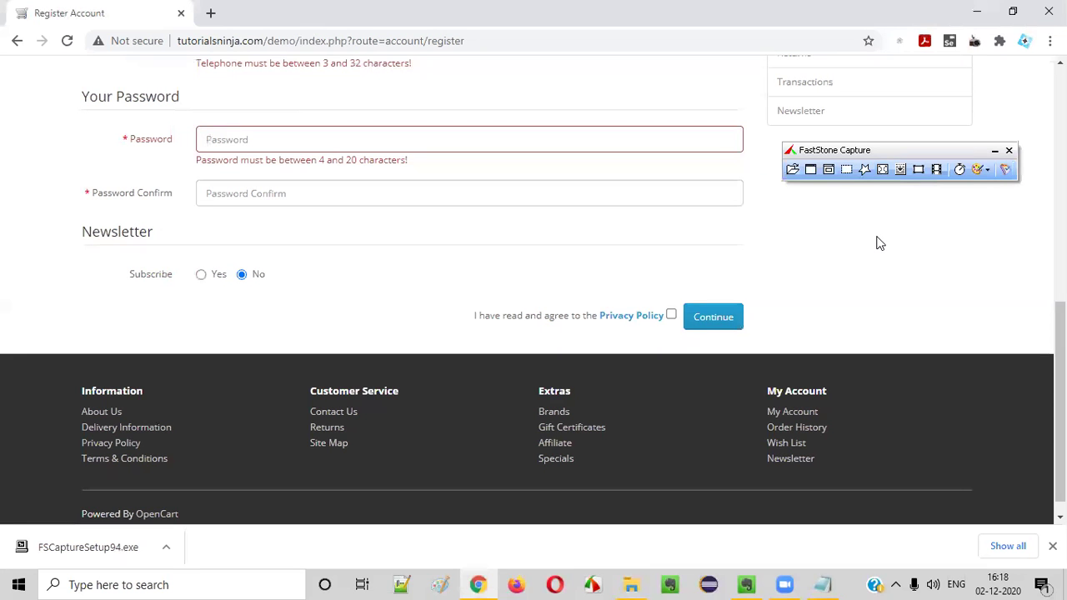
left_click(883, 169)
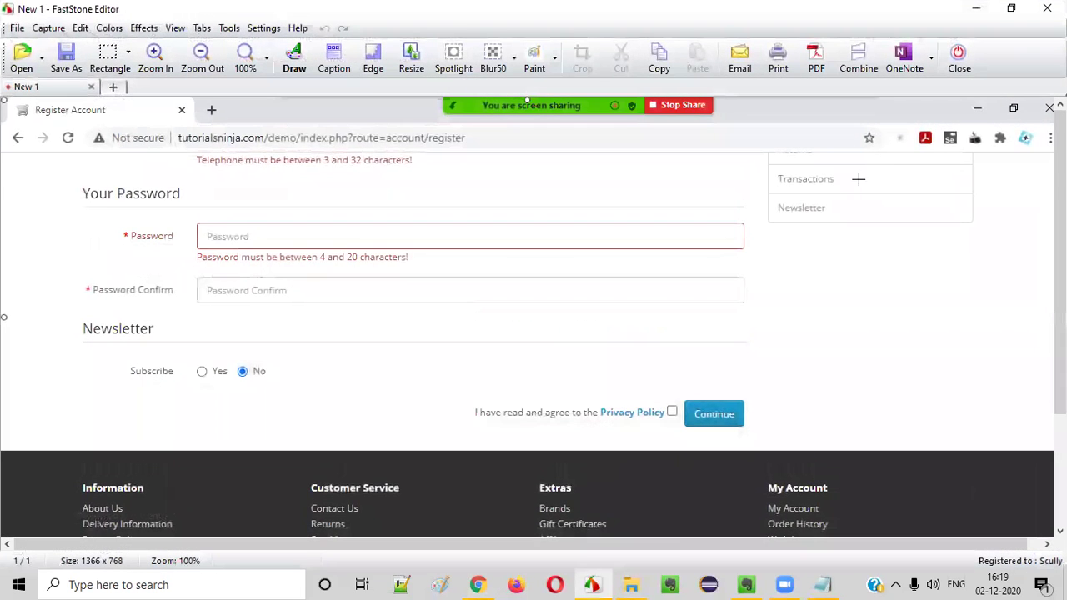
Open the Draw window for the New 1 capture in FastStone Editor.
scroll(773, 234, "up", 2)
scroll(773, 234, "down", 3)
scroll(772, 234, "up", 3)
left_click(294, 60)
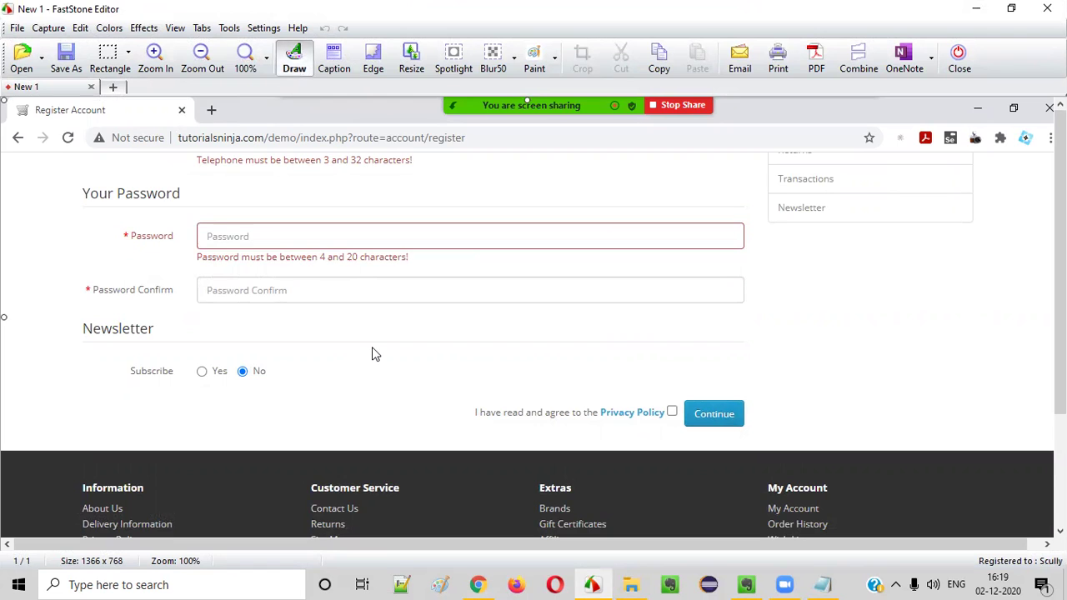
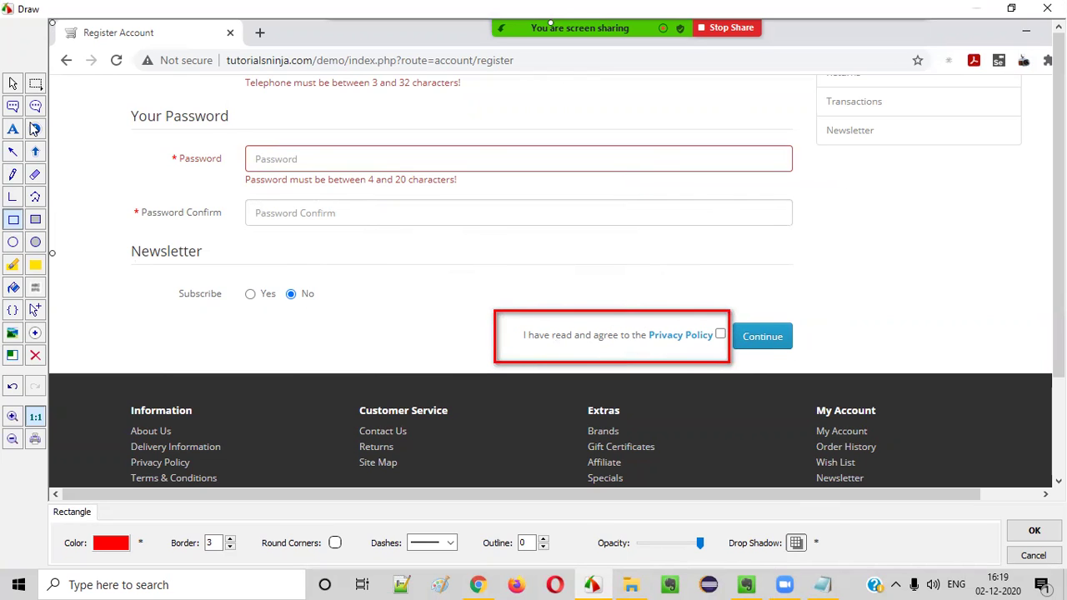
Draw a red arrow pointing at the boxed agreement line.
left_click(13, 151)
left_click_drag(864, 234, 525, 323)
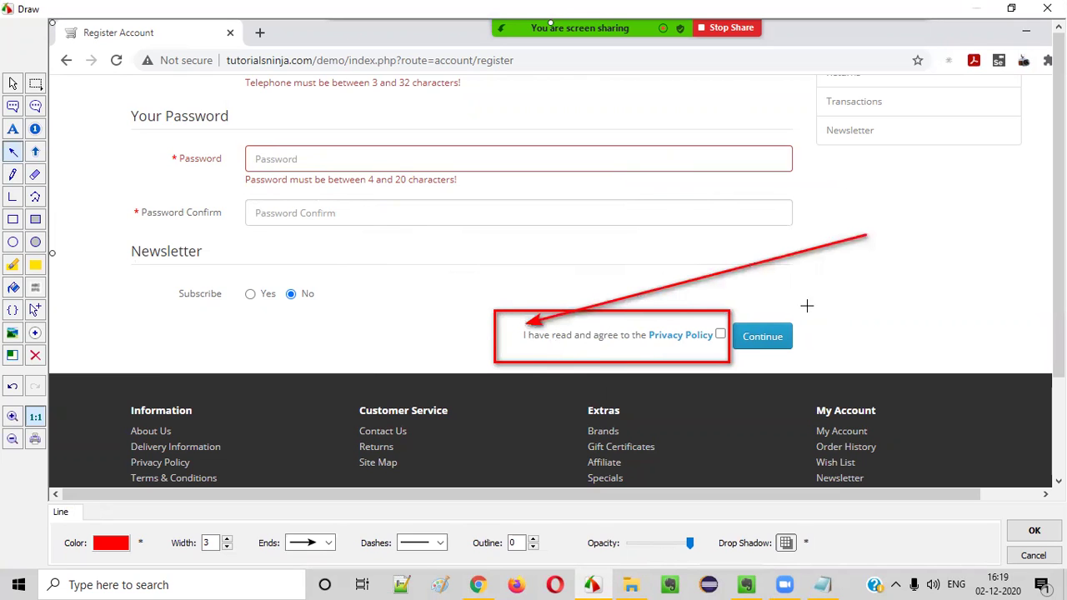
left_click(13, 130)
left_click_drag(864, 205, 901, 247)
key("Escape")
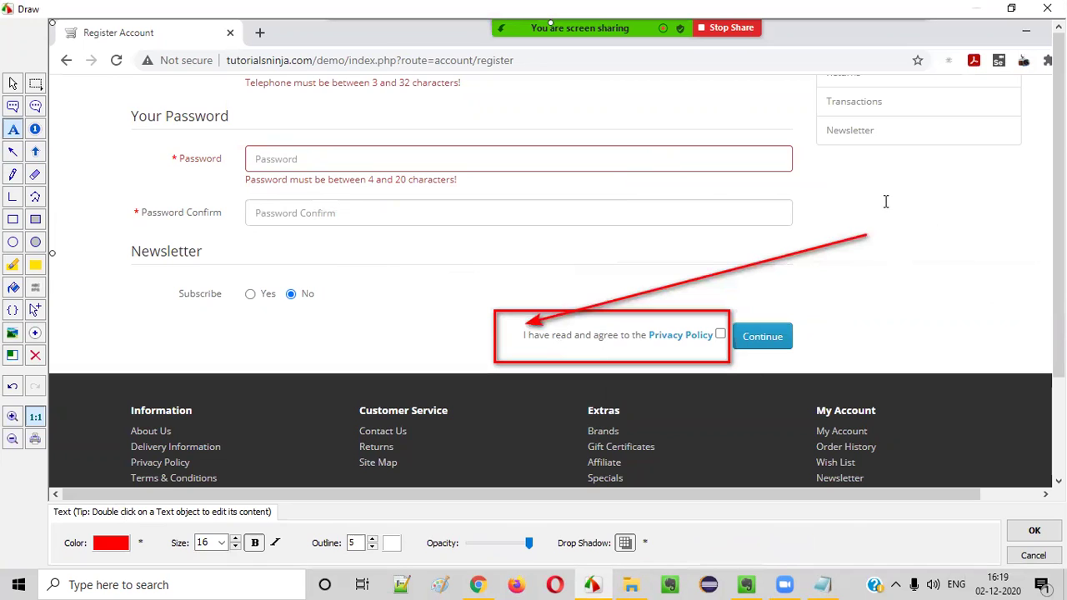
Place an empty yellow rectangular note box at the arrow's tail.
left_click(35, 106)
left_click(14, 107)
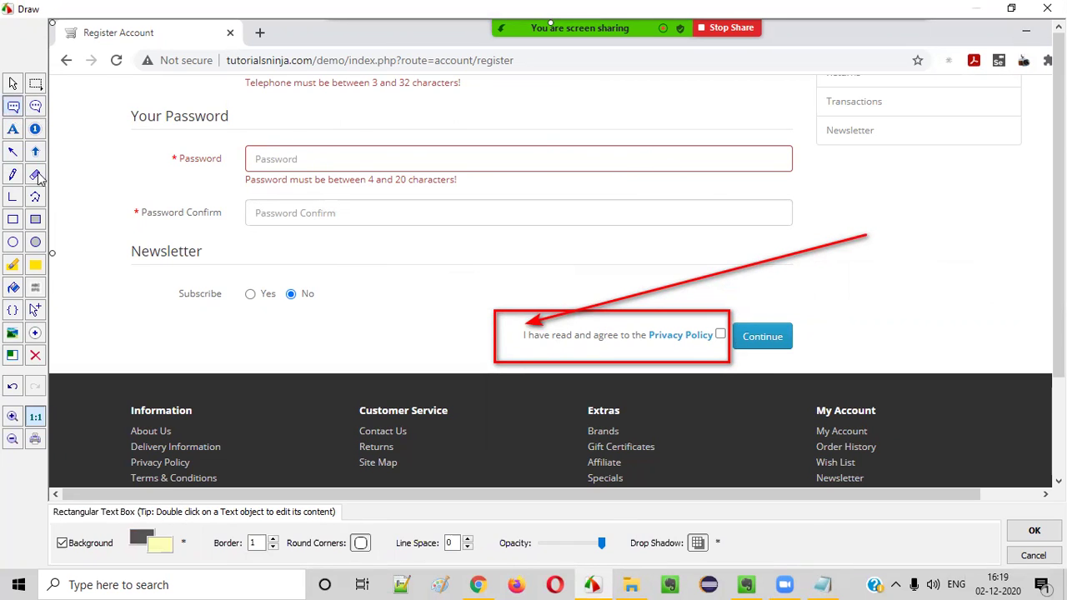
left_click(14, 130)
left_click_drag(839, 193, 860, 239)
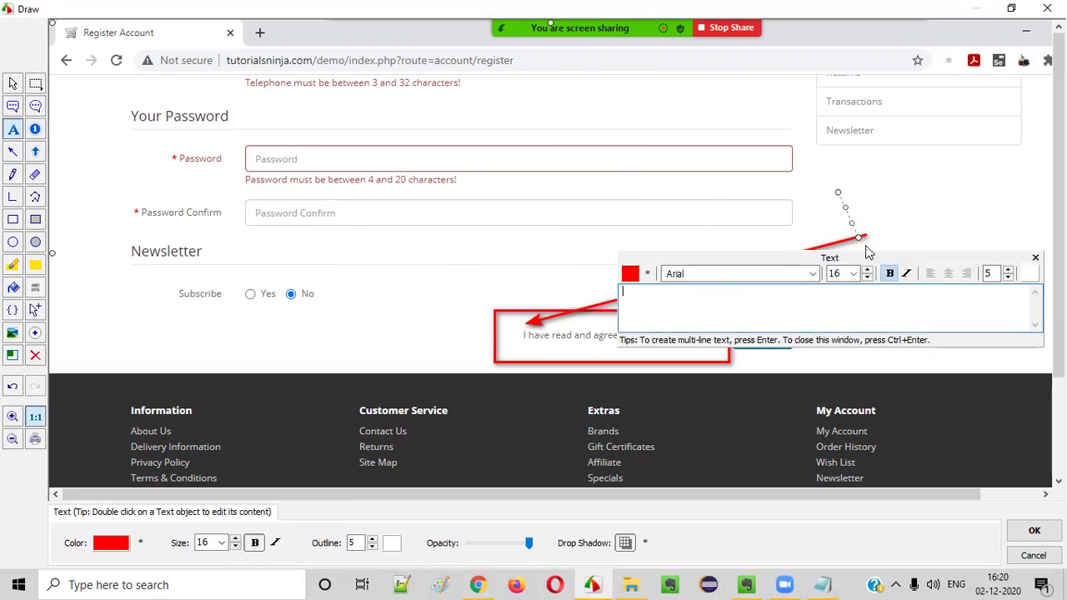
left_click(1035, 258)
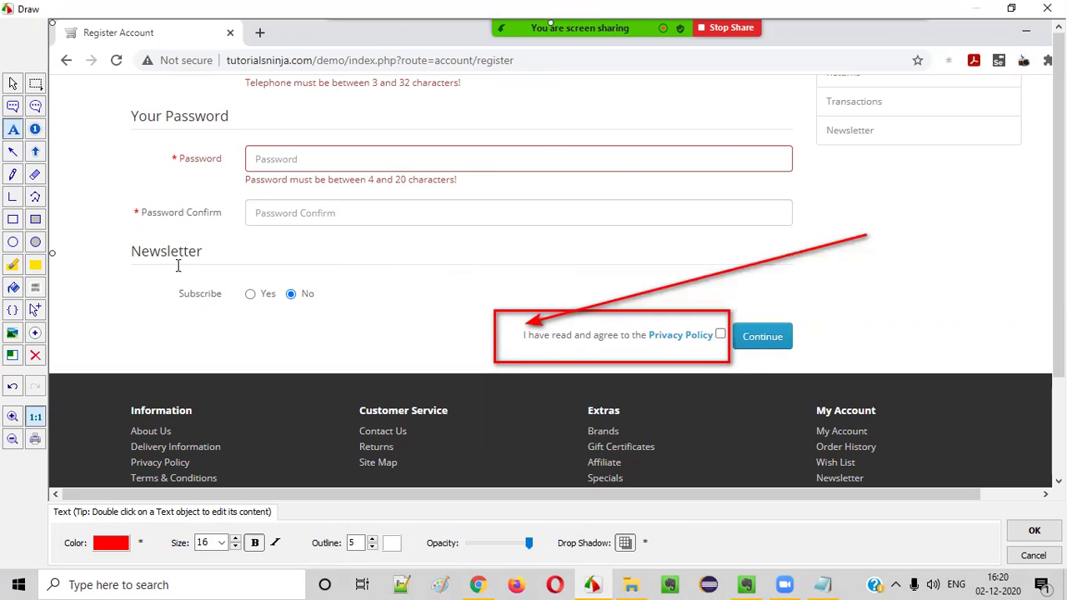
left_click(13, 107)
left_click_drag(798, 182, 1021, 282)
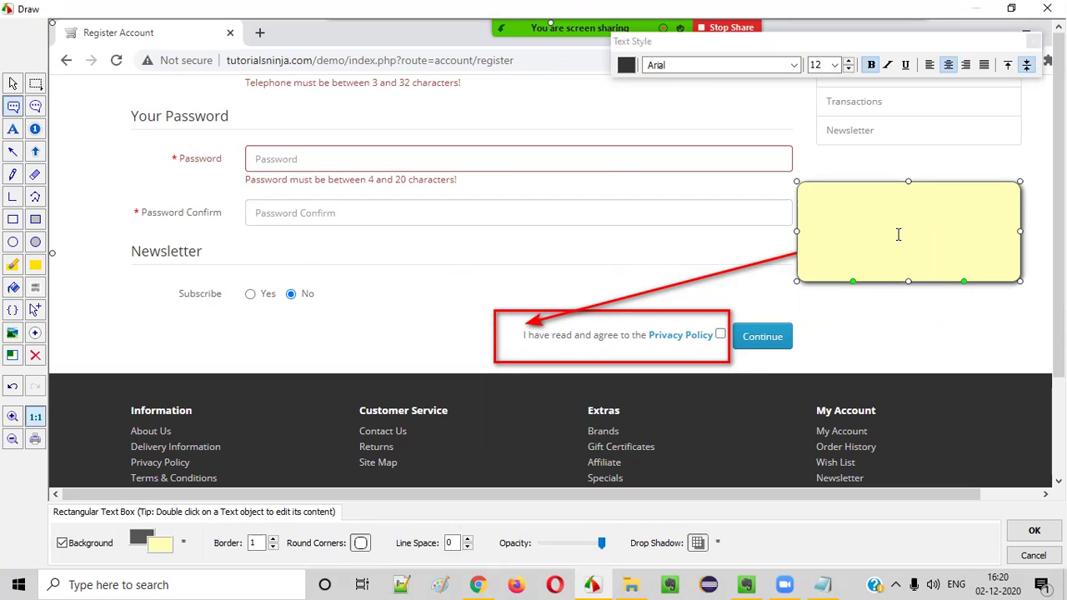
Fill the note with '* Symbol need to be provided to mention that this is a mandatory field' and apply it.
type("Symob")
key("BackSpace")
key("BackSpace")
type("bol need to be provided to ")
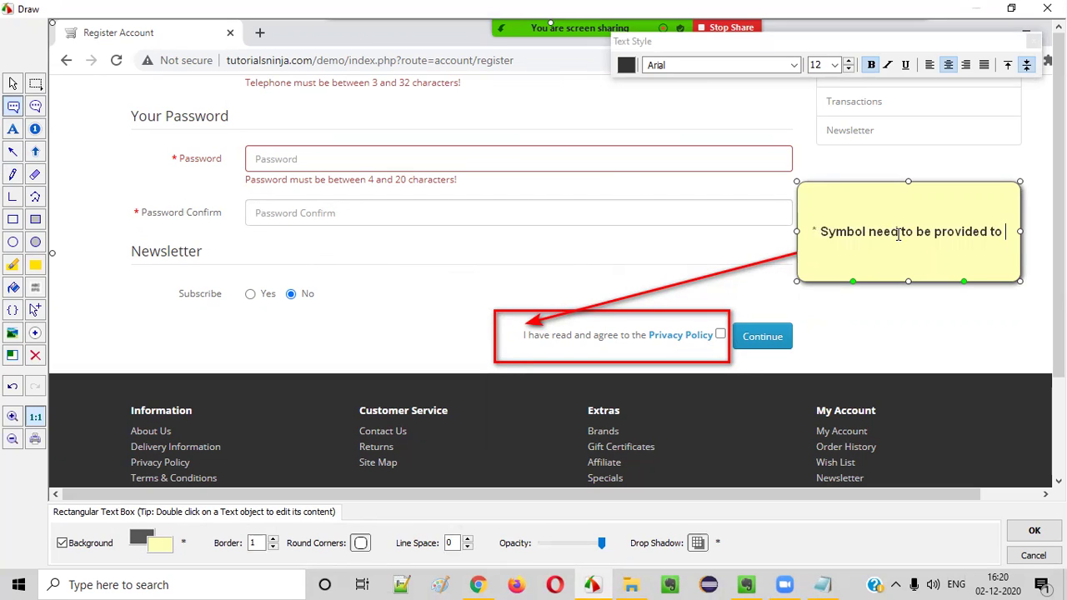
type("mention")
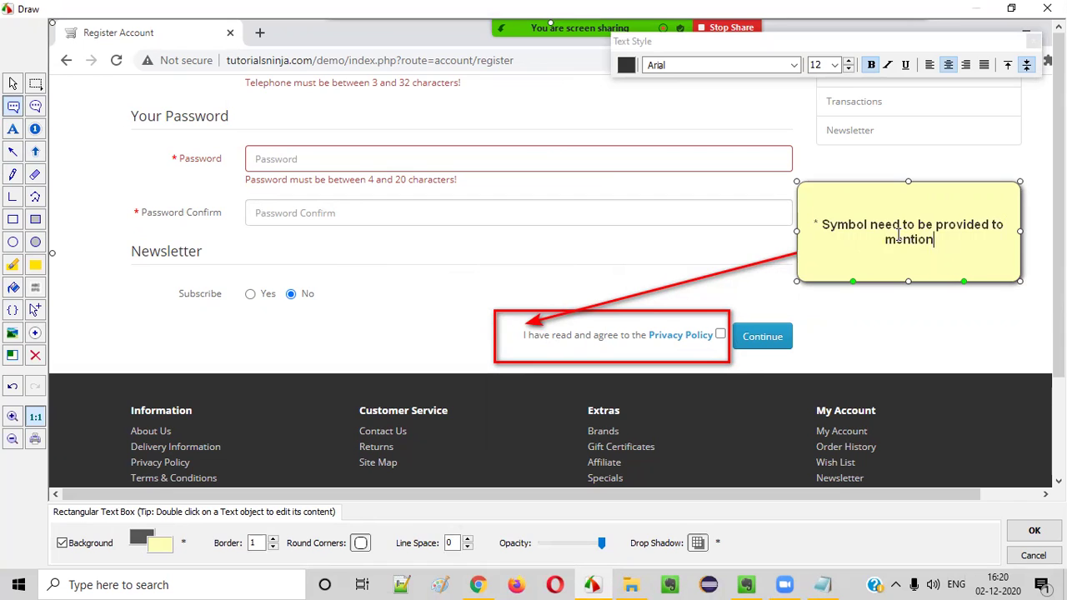
type(" that this is ")
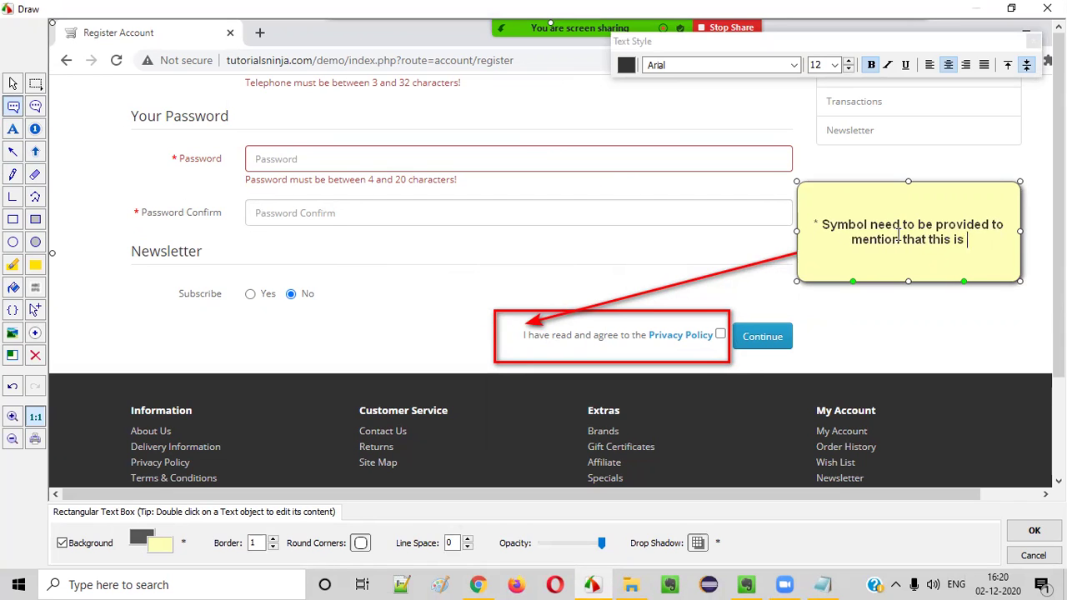
type("a mandatory field")
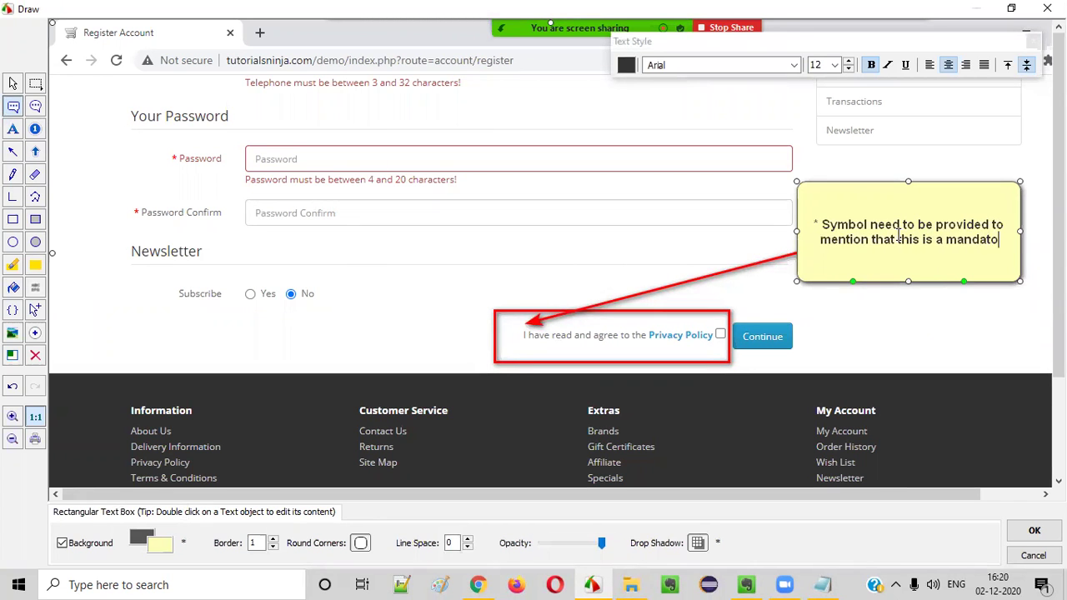
left_click(906, 317)
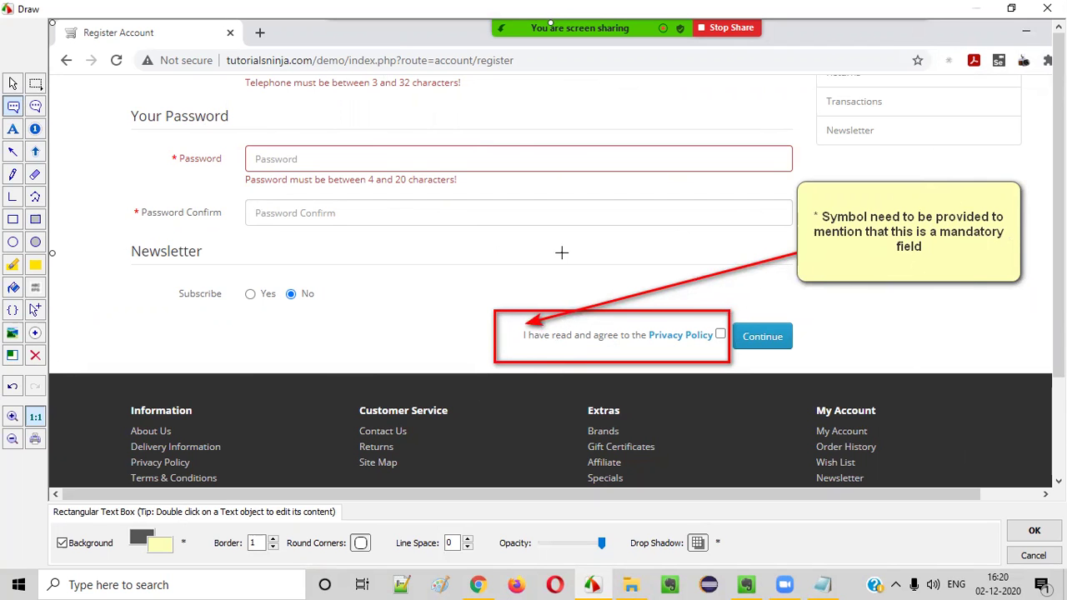
left_click(1033, 531)
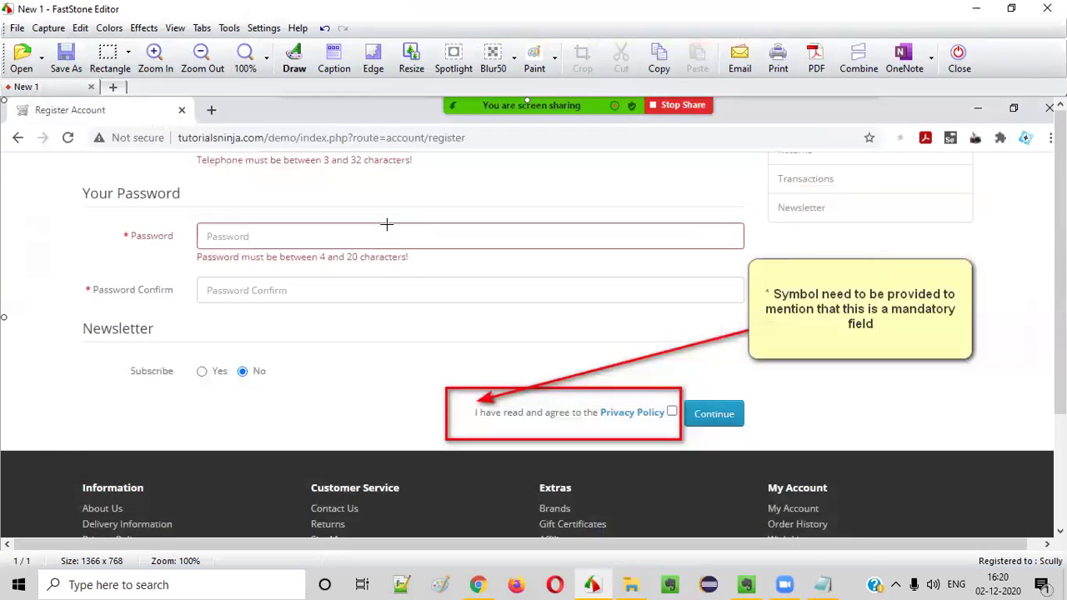
Crop the screenshot in three passes to the 1196 x 433 form area, removing the tab strip.
scroll(522, 454, "down", 3)
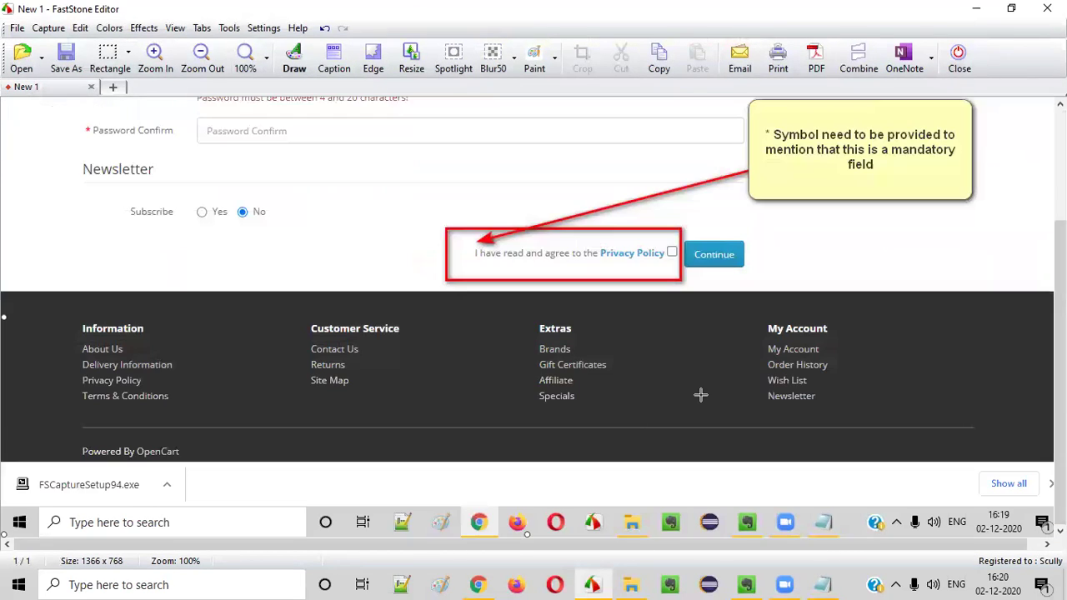
scroll(648, 374, "up", 3)
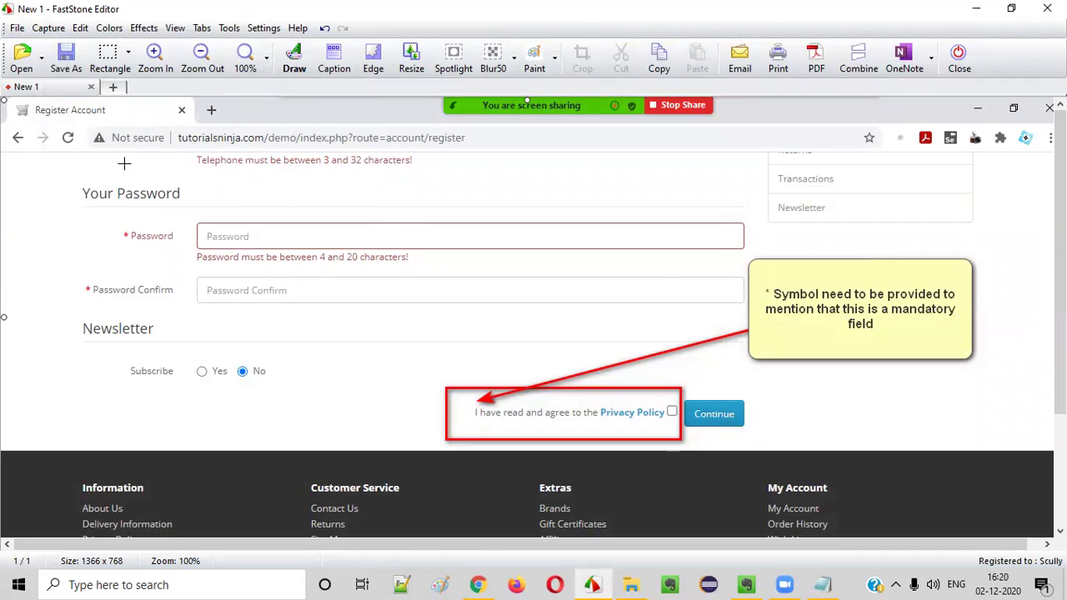
left_click_drag(19, 110, 993, 463)
double_click(930, 448)
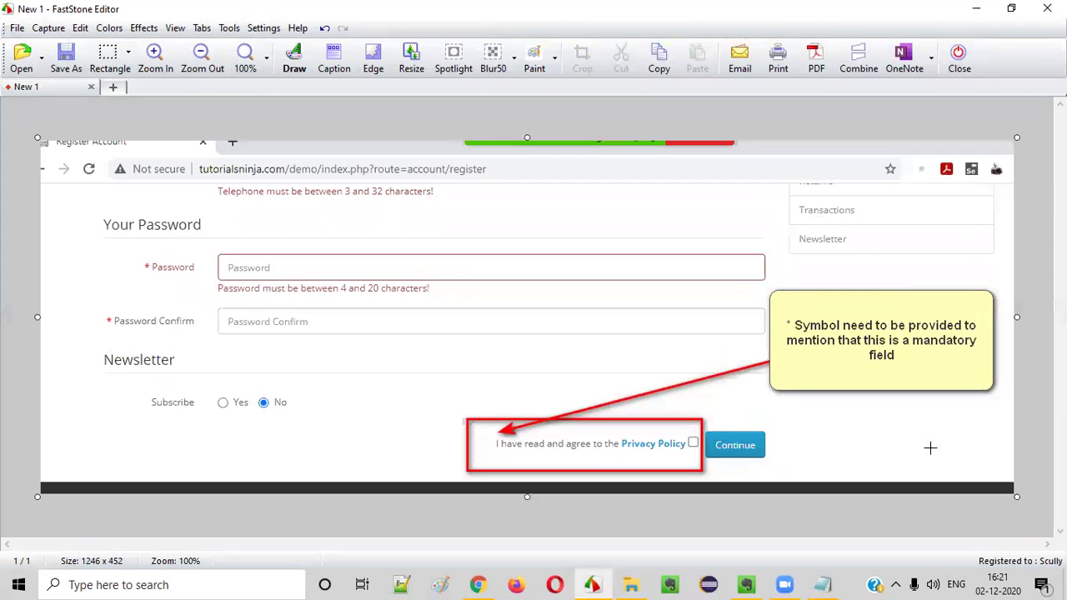
left_click_drag(39, 153, 1011, 499)
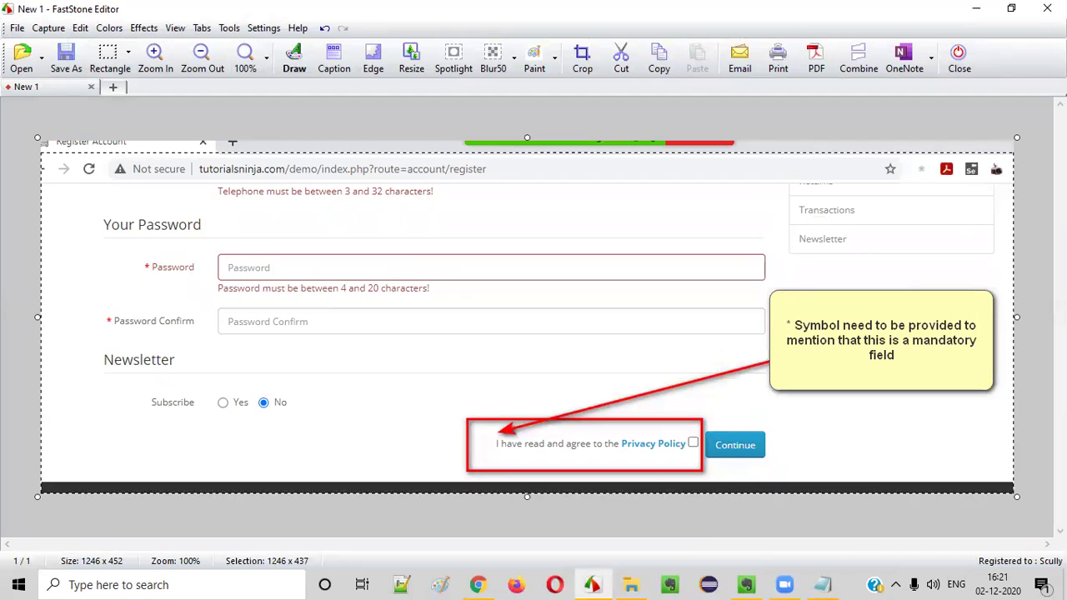
double_click(500, 483)
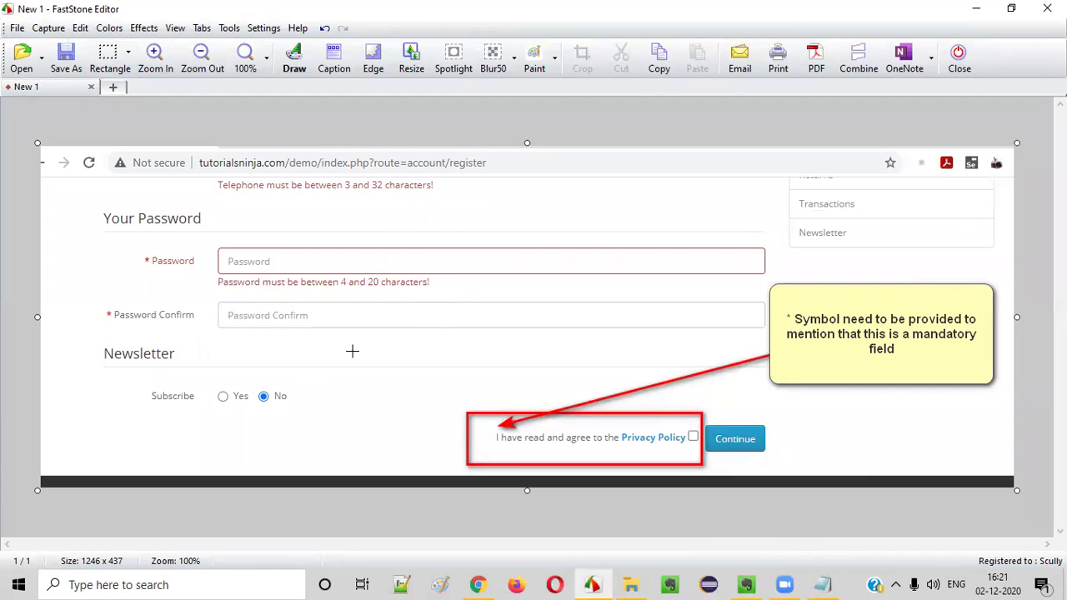
left_click_drag(81, 147, 1016, 490)
double_click(1015, 479)
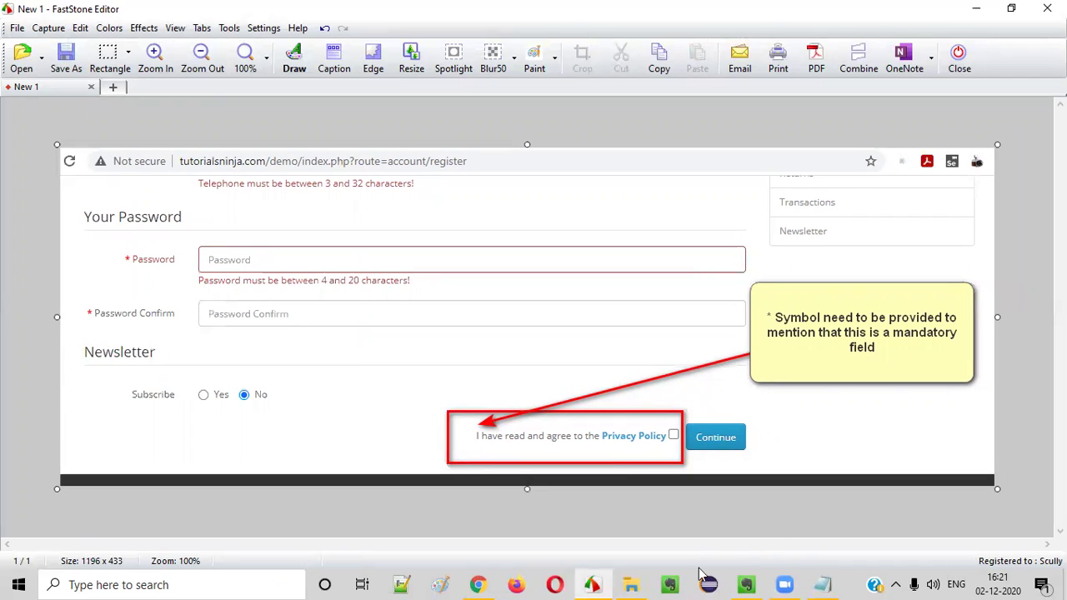
Save the image as DefectOneScreenshot PNG in This PC > Downloads.
left_click(69, 65)
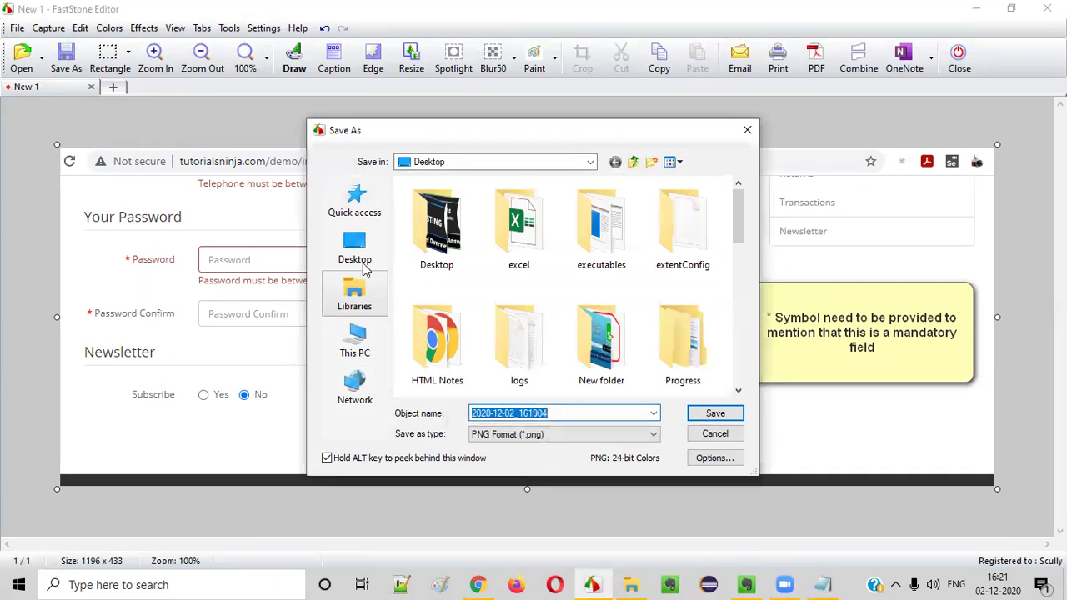
left_click(361, 263)
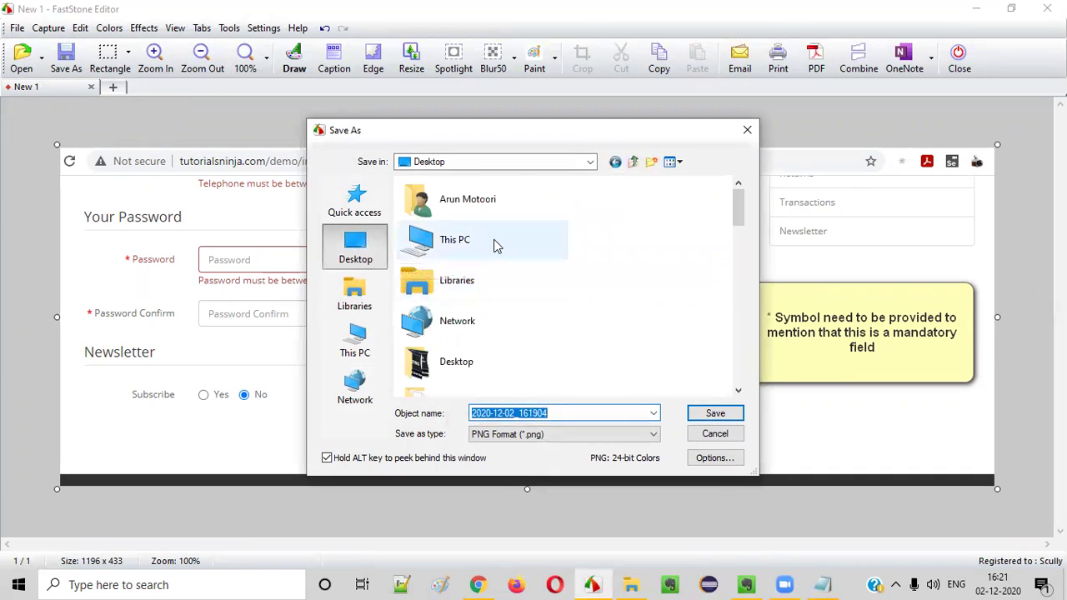
scroll(500, 286, "down", 10)
scroll(510, 226, "up", 10)
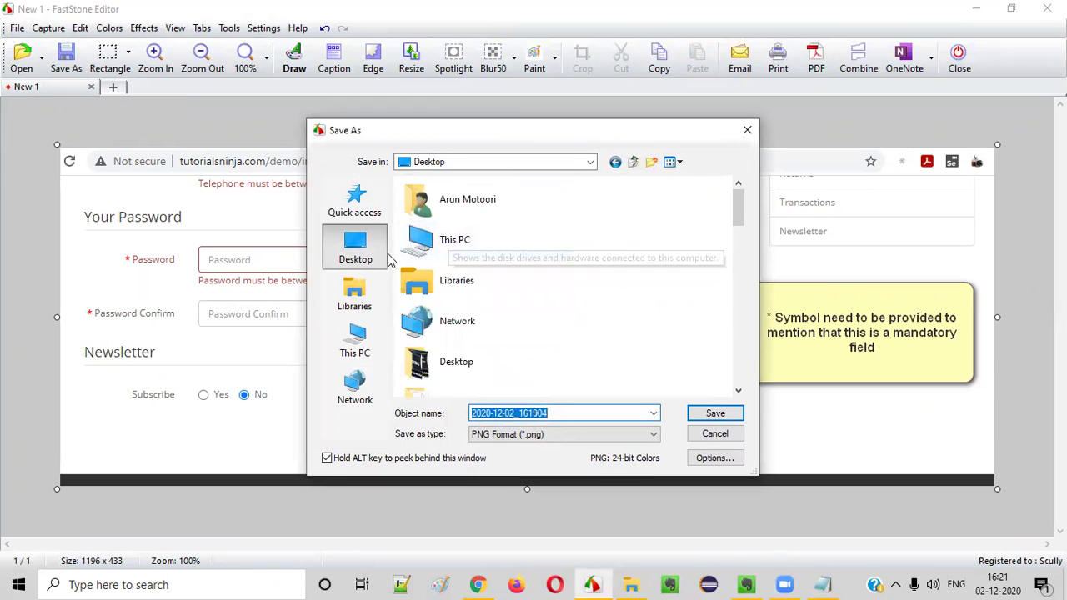
double_click(467, 257)
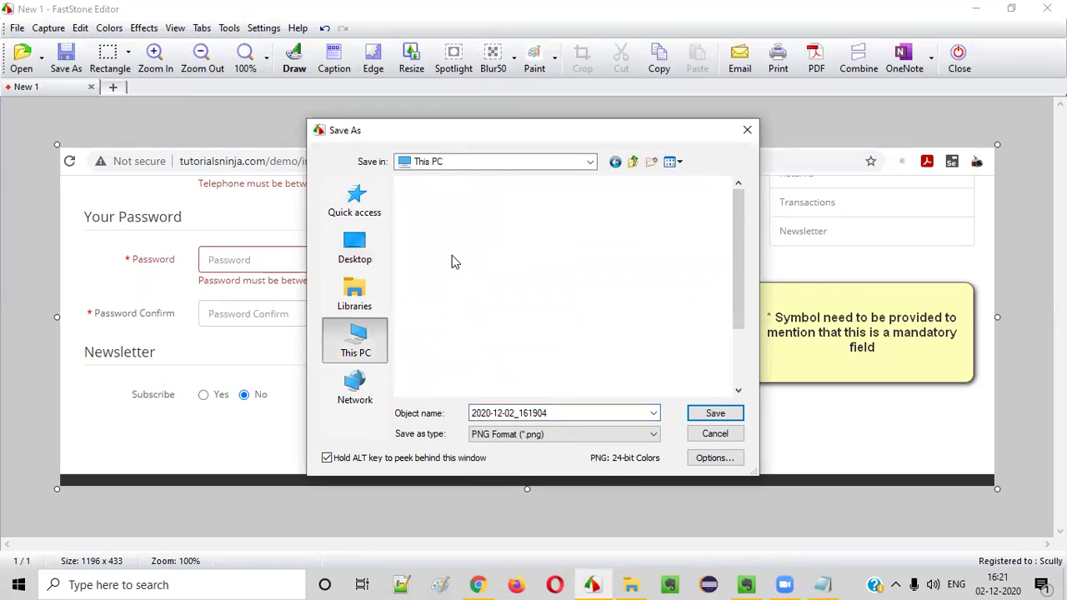
left_click(472, 345)
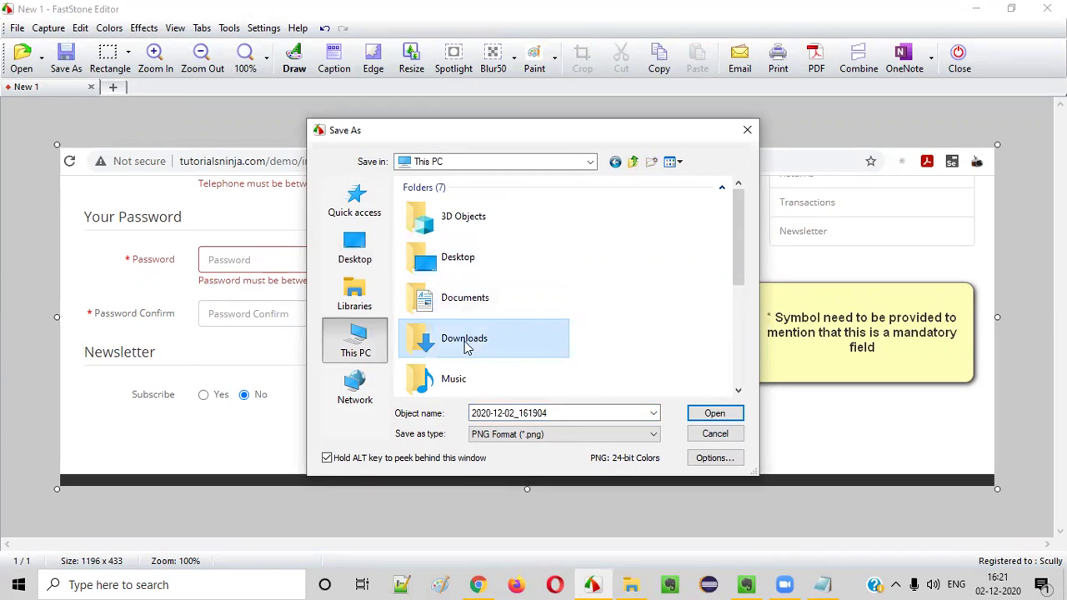
double_click(538, 349)
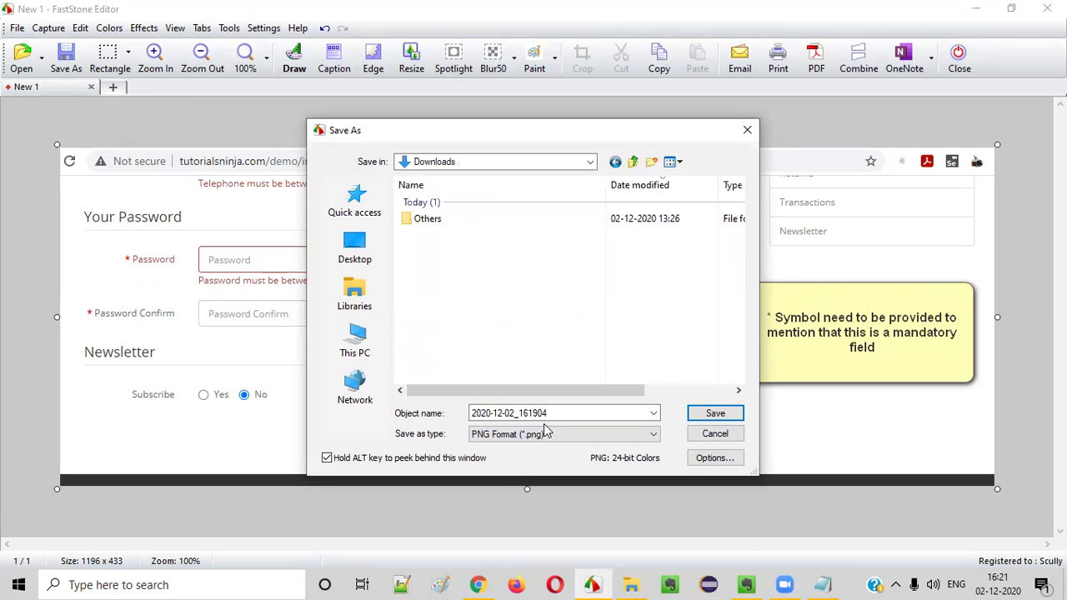
left_click(573, 416)
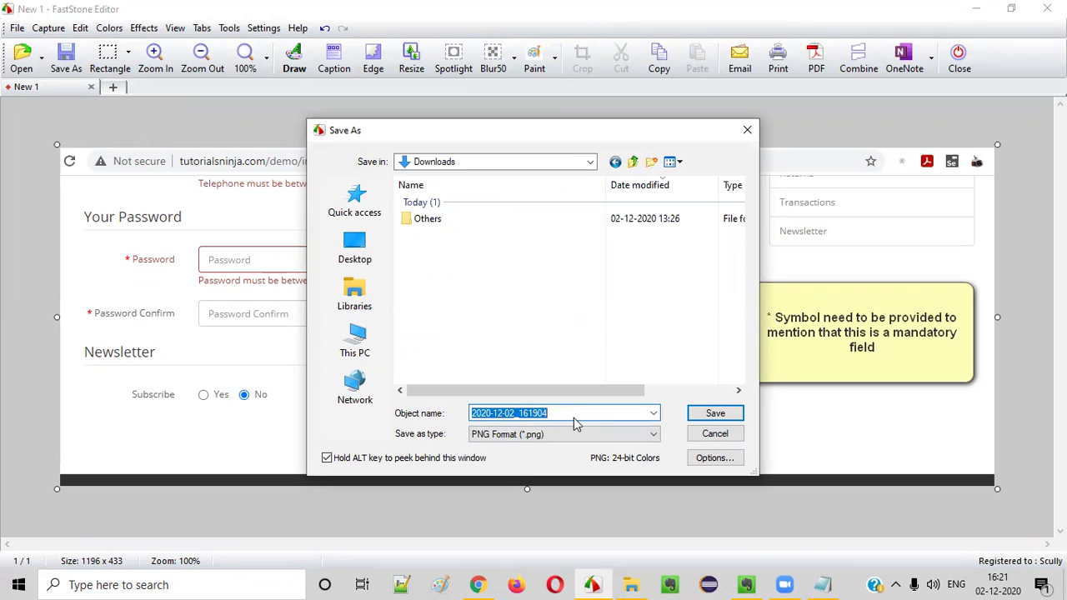
type("DefectOneScreenshot")
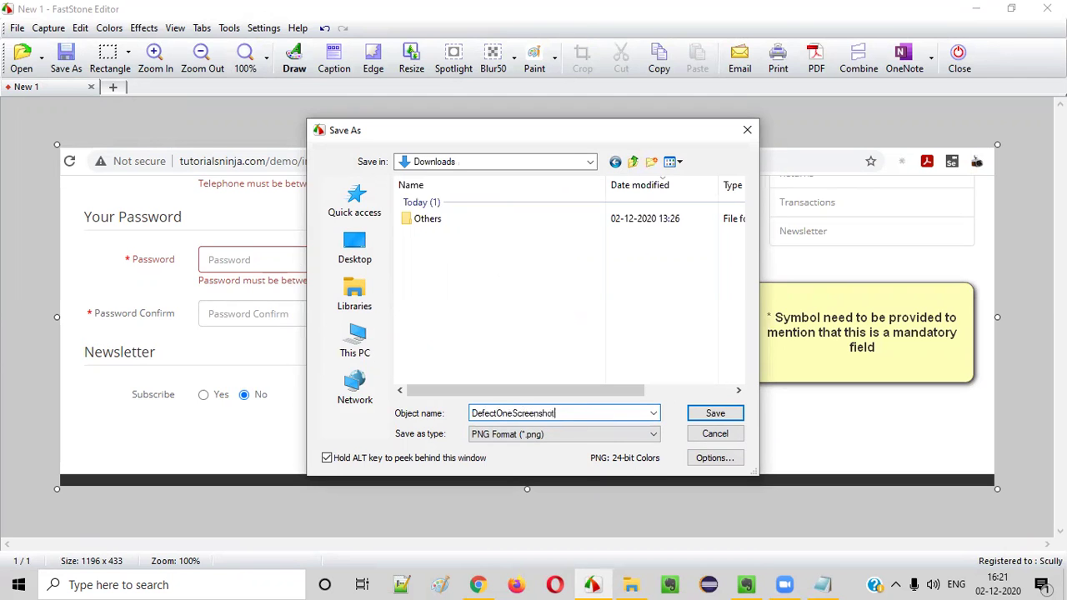
double_click(572, 413)
key("Return")
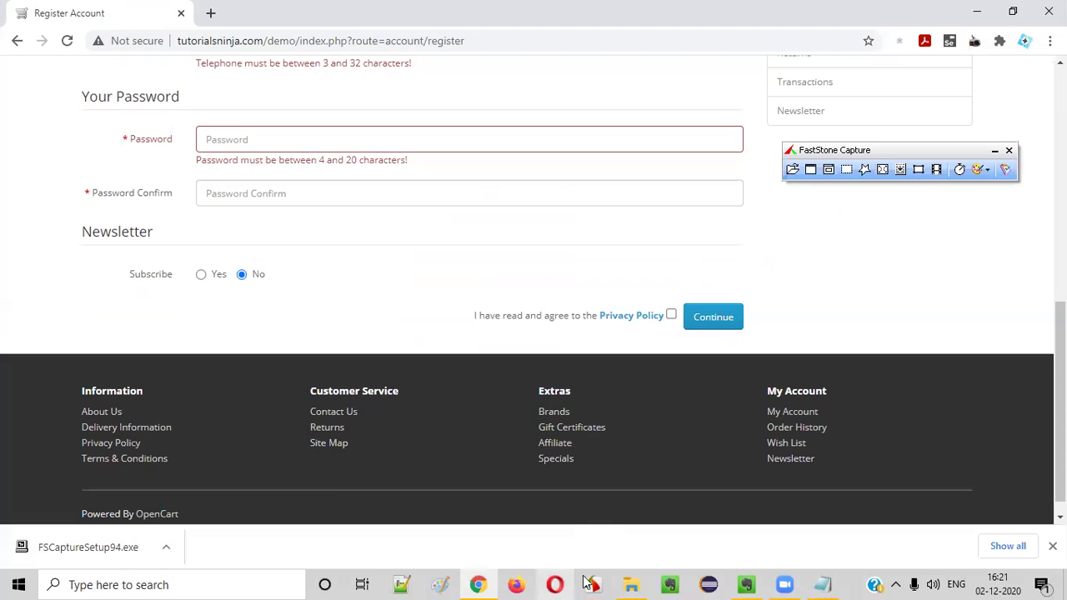
Open DefectOneScreenshot from the Downloads folder in File Explorer.
left_click(641, 582)
left_click(824, 380)
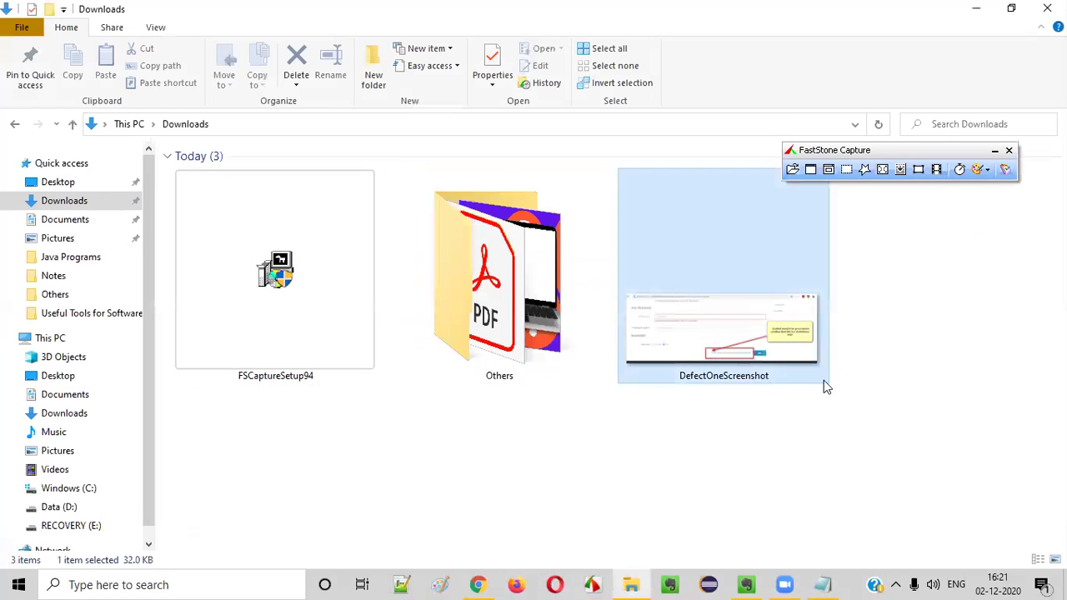
double_click(763, 351)
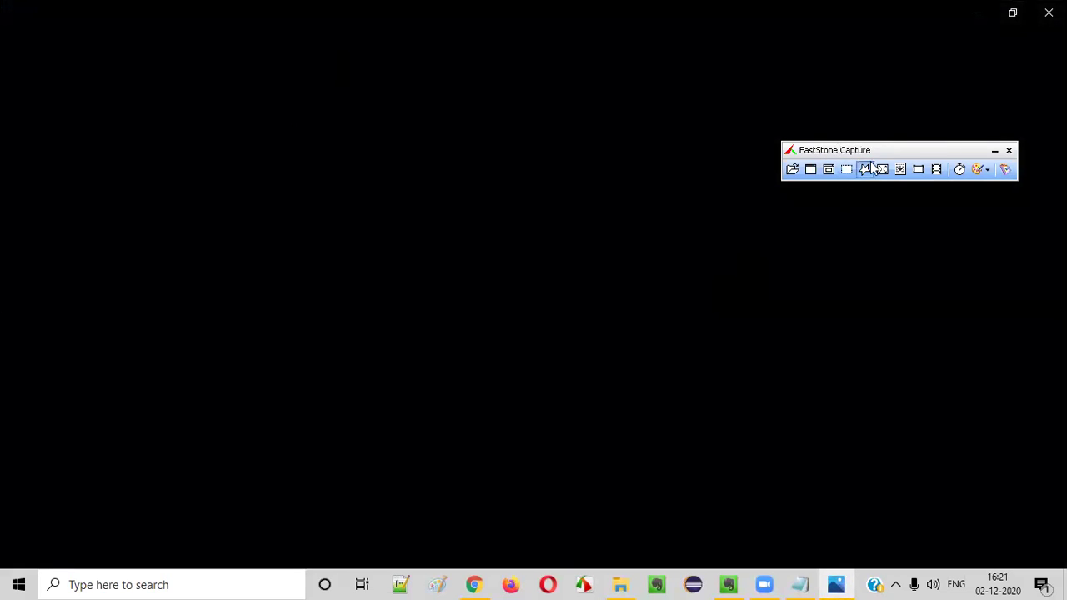
Raise the capture toolbar, review DefectOneScreenshot.png in Photos, then close it.
left_click_drag(901, 150, 906, 65)
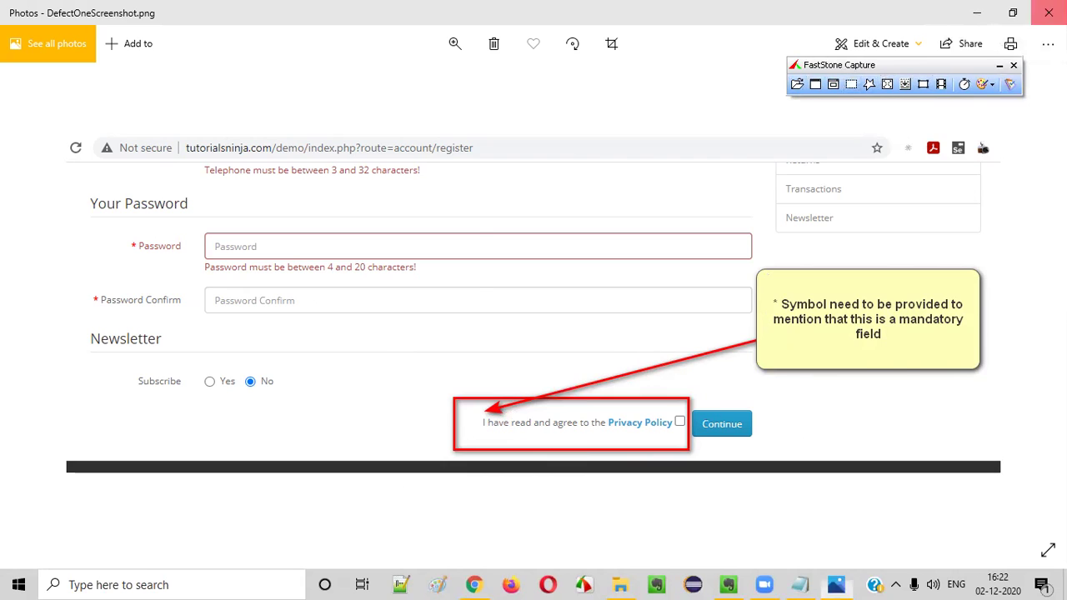
left_click(1049, 13)
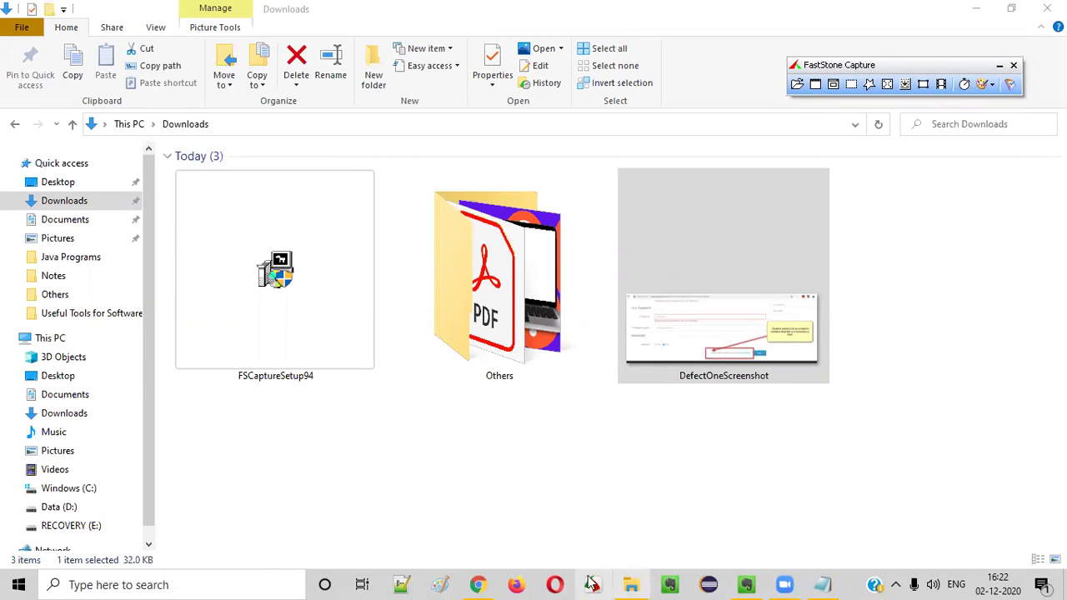
Bring the Register Account page forward, capture the form region, and discard the capture.
left_click(480, 584)
scroll(659, 359, "up", 10)
scroll(692, 230, "down", 1)
scroll(692, 230, "down", 3)
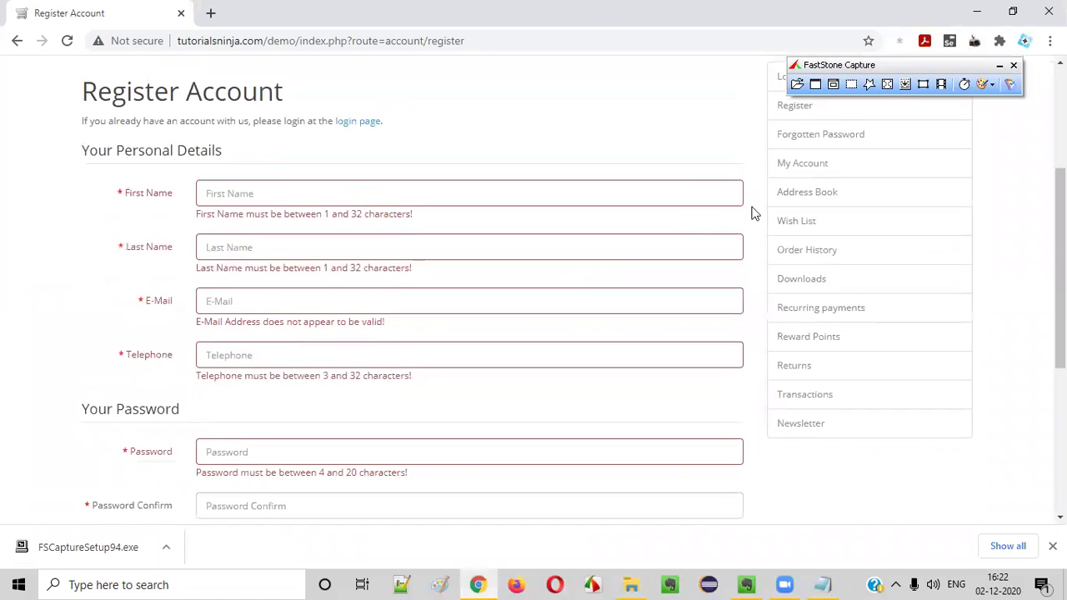
left_click(857, 86)
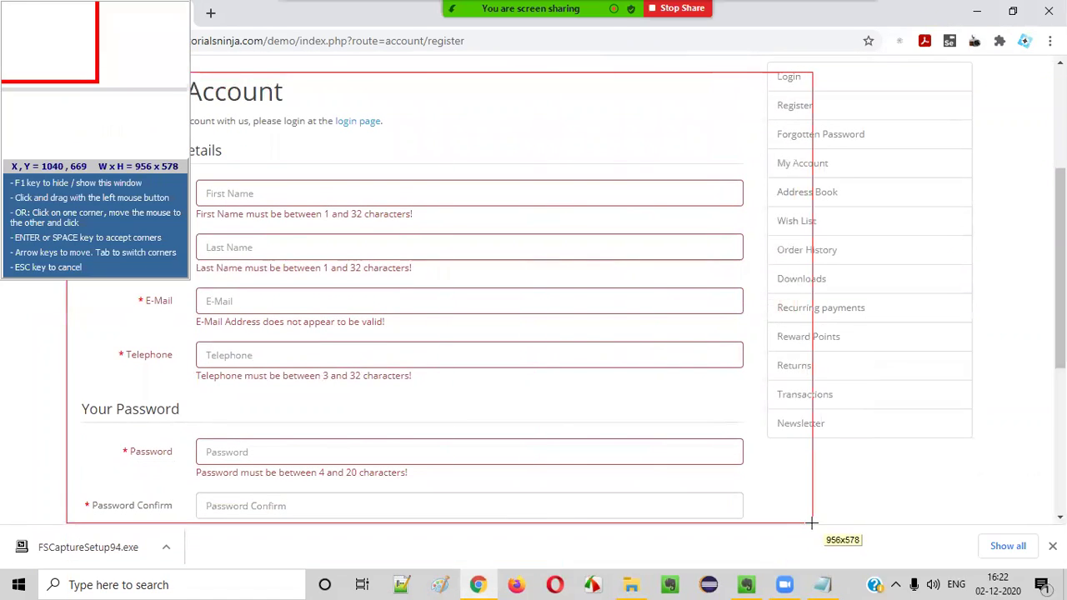
left_click_drag(59, 66, 826, 519)
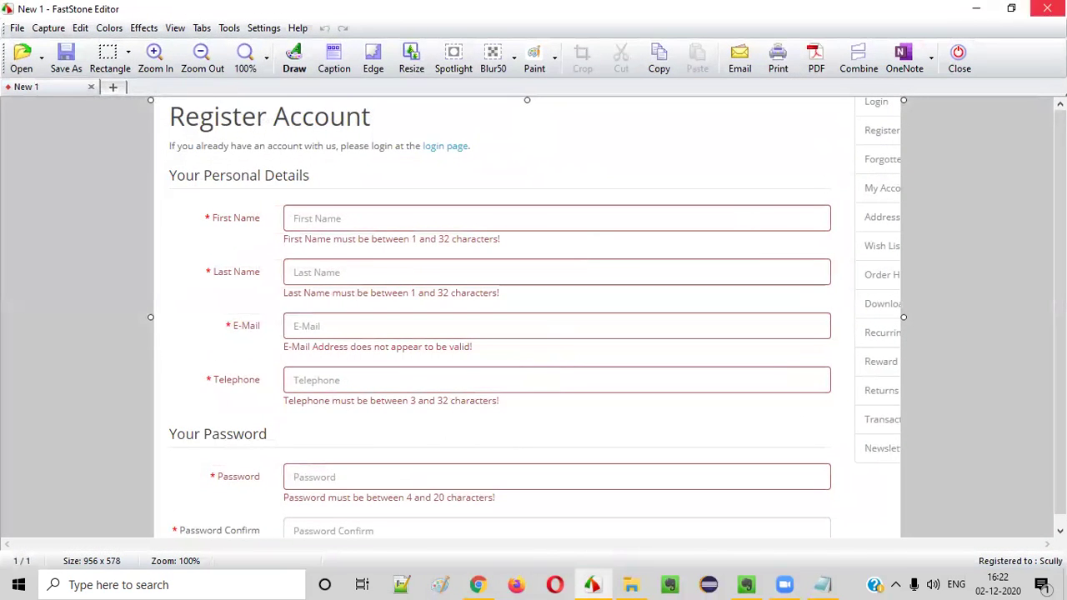
left_click(1049, 8)
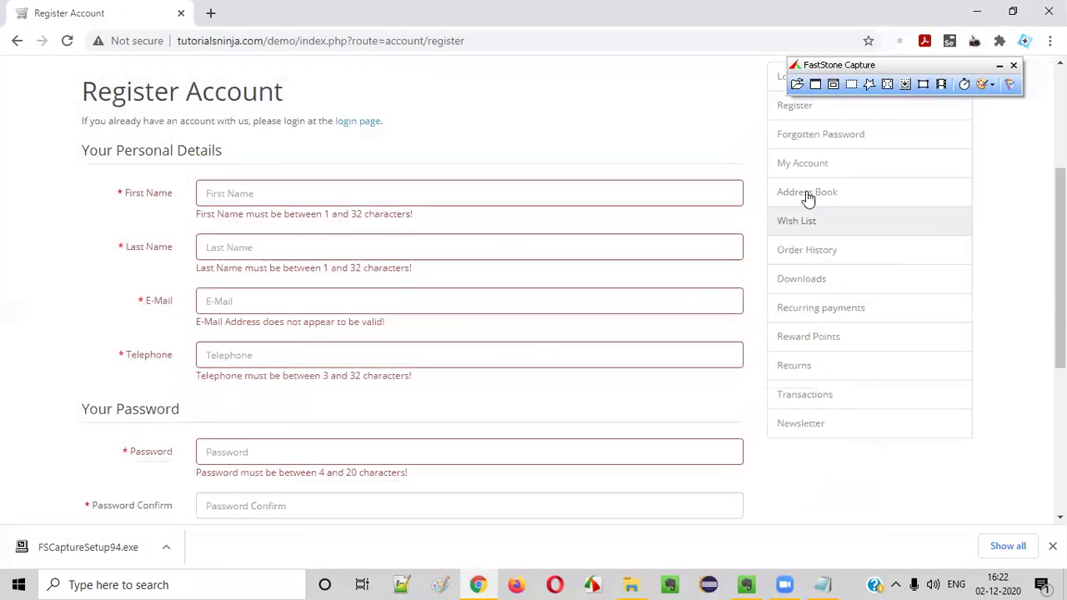
Take a second rectangular-region capture of the register page area.
left_click(852, 87)
left_click_drag(58, 61, 914, 506)
left_click_drag(914, 506, 914, 506)
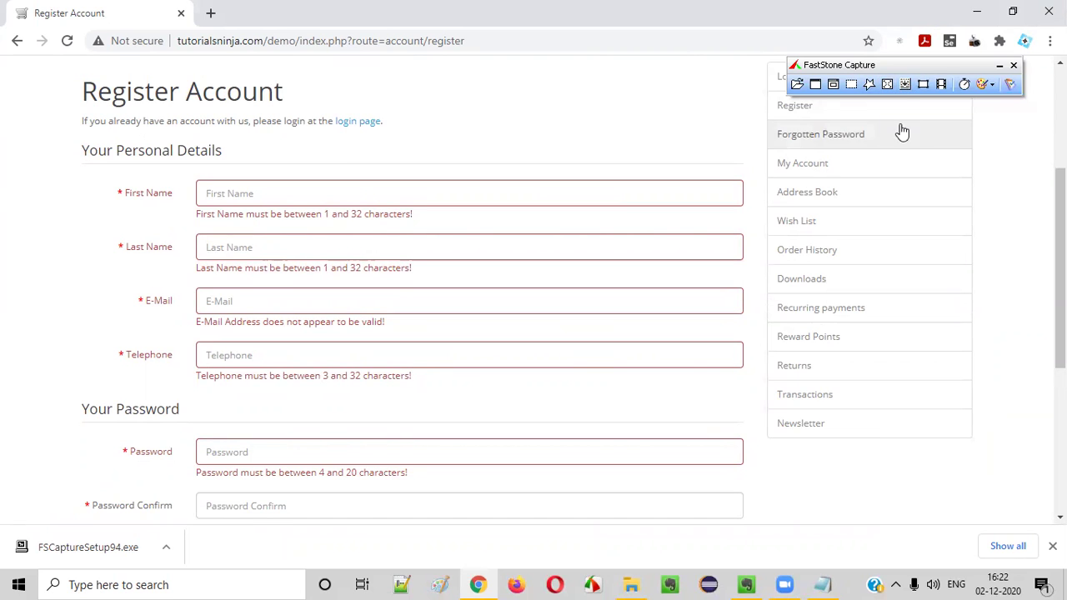
left_click(906, 84)
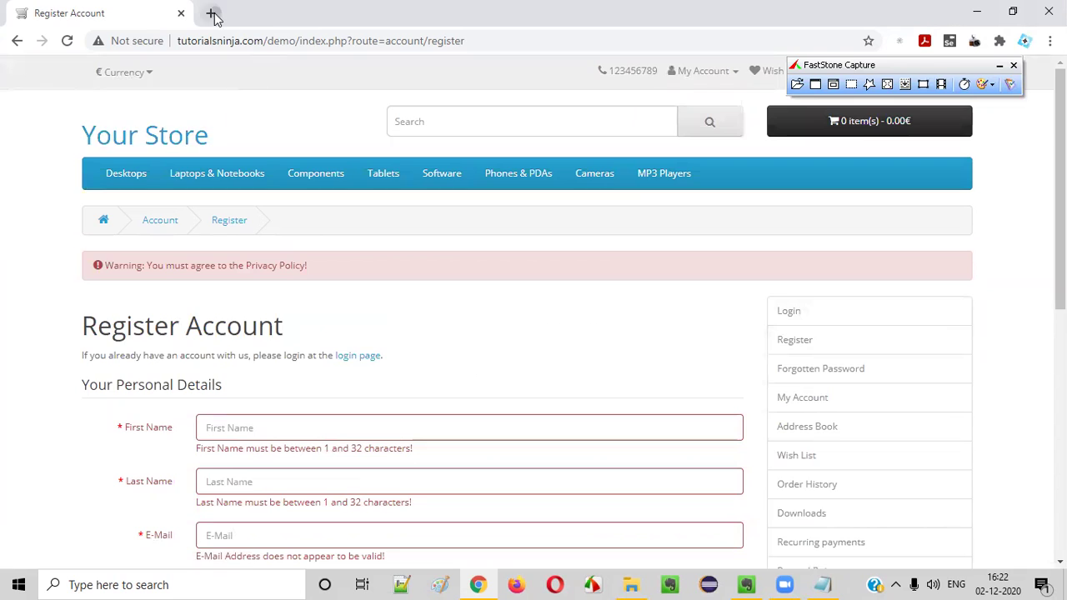
Open omayo.blogspot.com in a new browser tab.
left_click(214, 15)
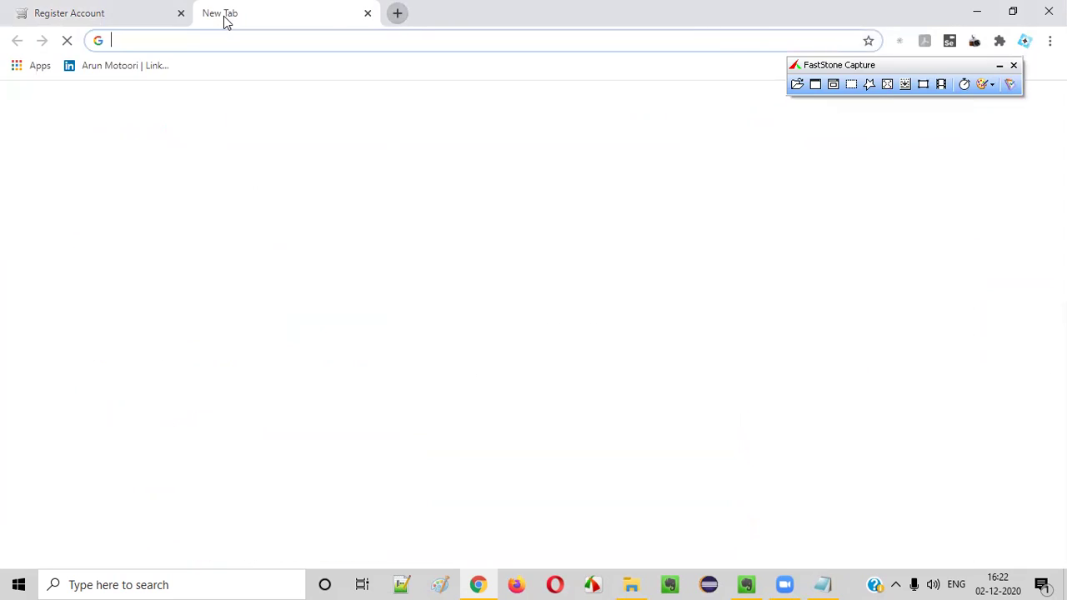
type("omayo.blogspot.com")
key("Return")
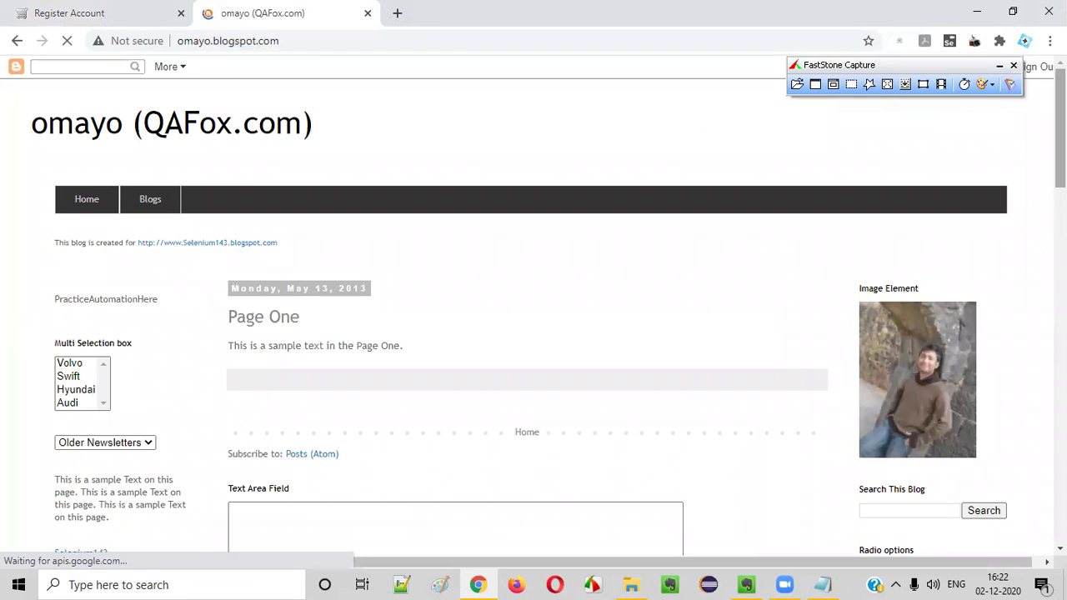
scroll(533, 317, "down", 20)
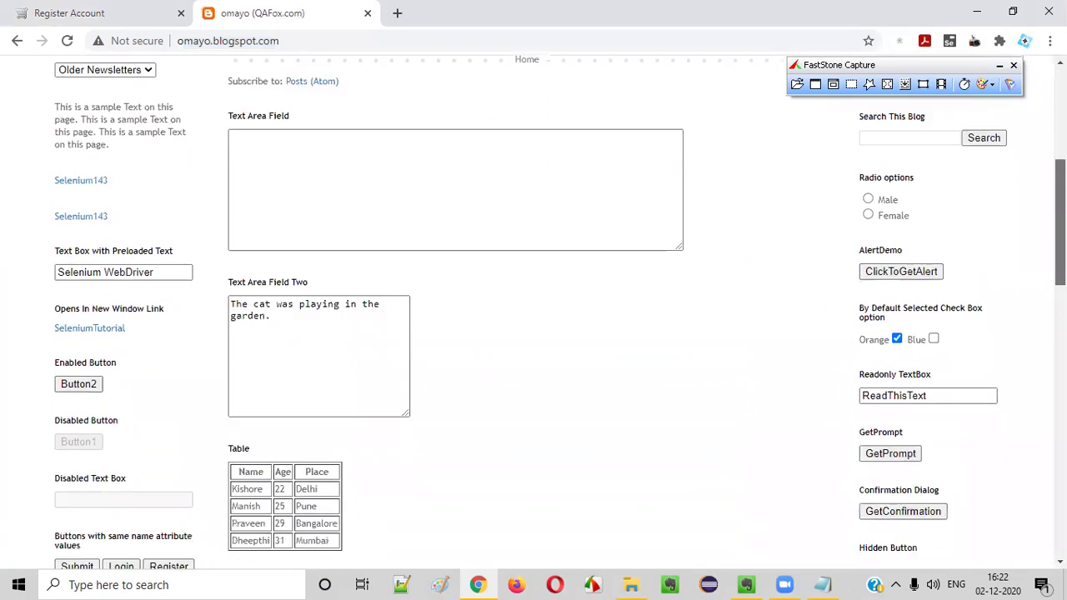
scroll(534, 317, "up", 20)
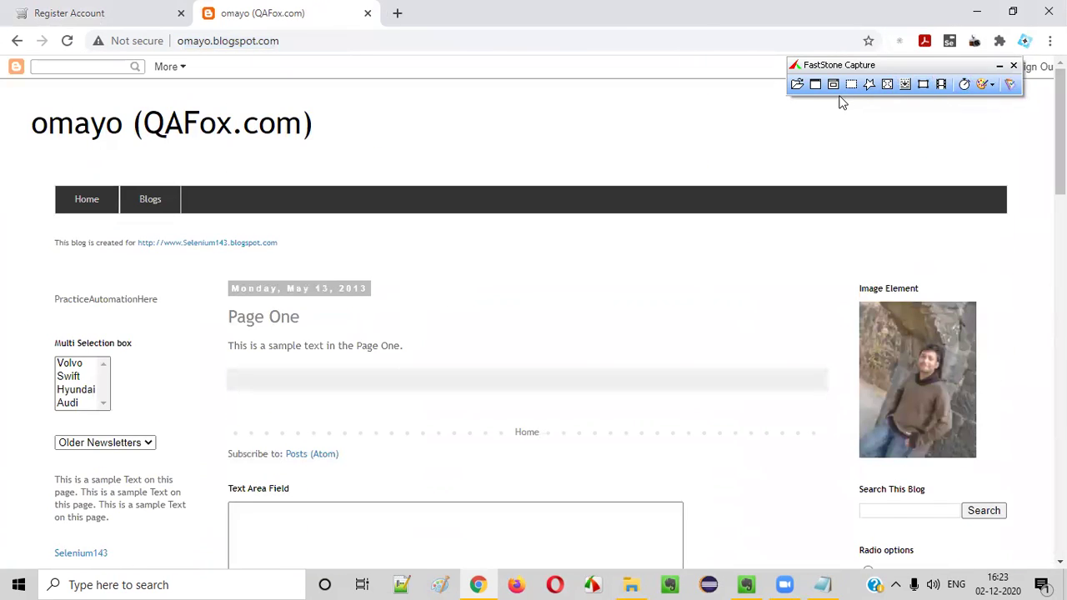
Take a full-screen screenshot of the omayo page, look it over, and close it.
left_click(888, 86)
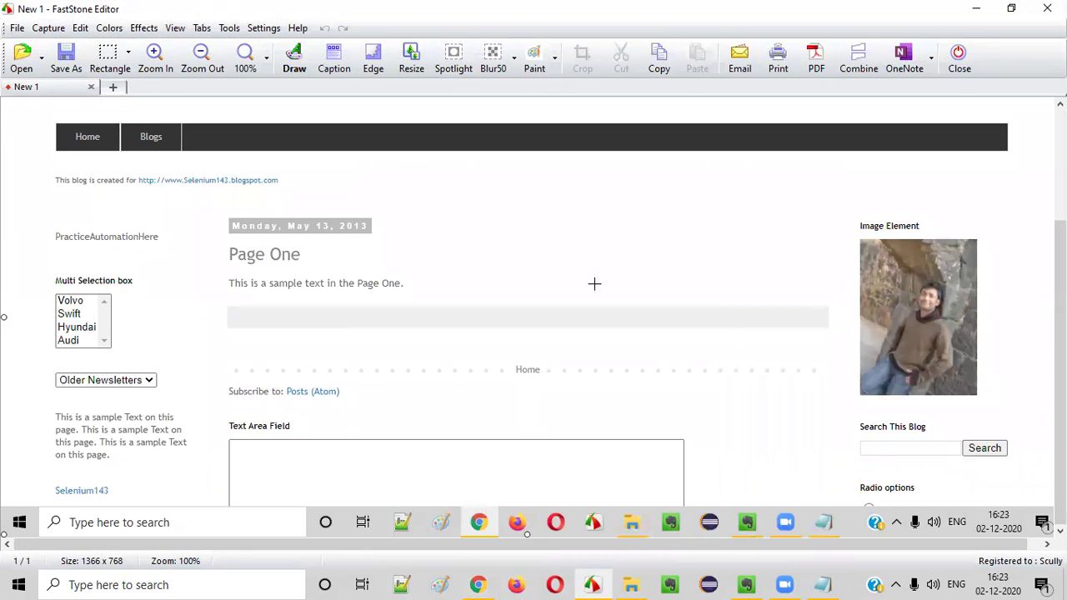
scroll(482, 339, "up", 2)
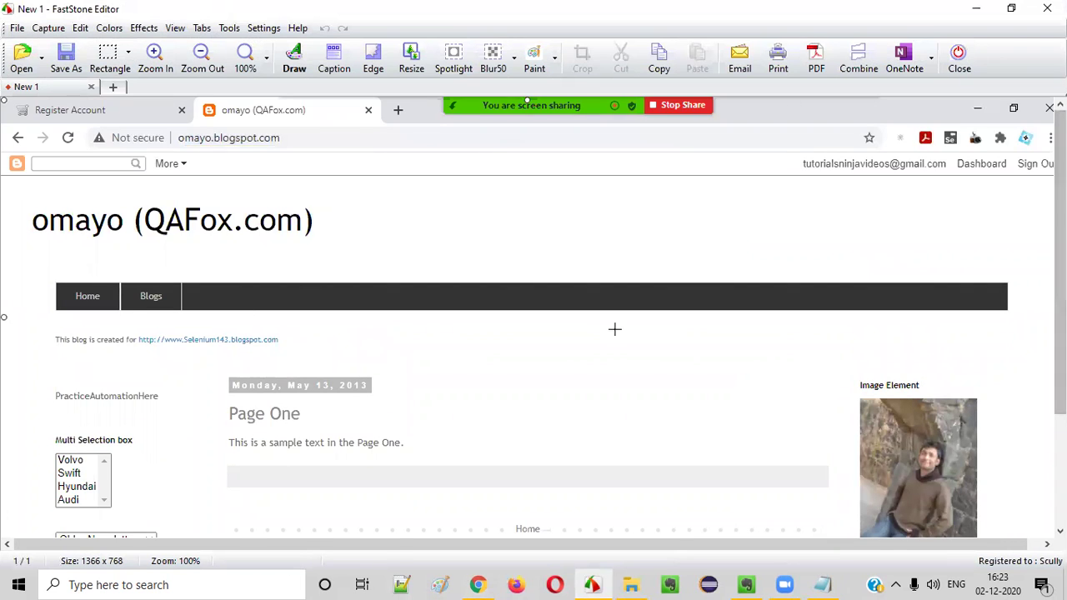
scroll(614, 329, "down", 2)
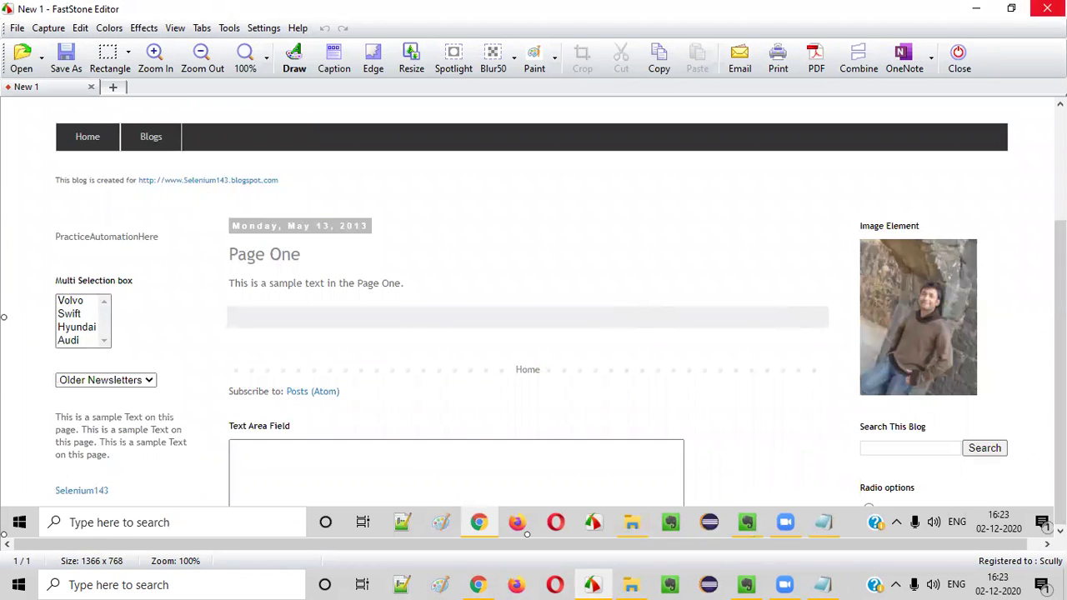
scroll(861, 358, "up", 2)
scroll(837, 289, "down", 2)
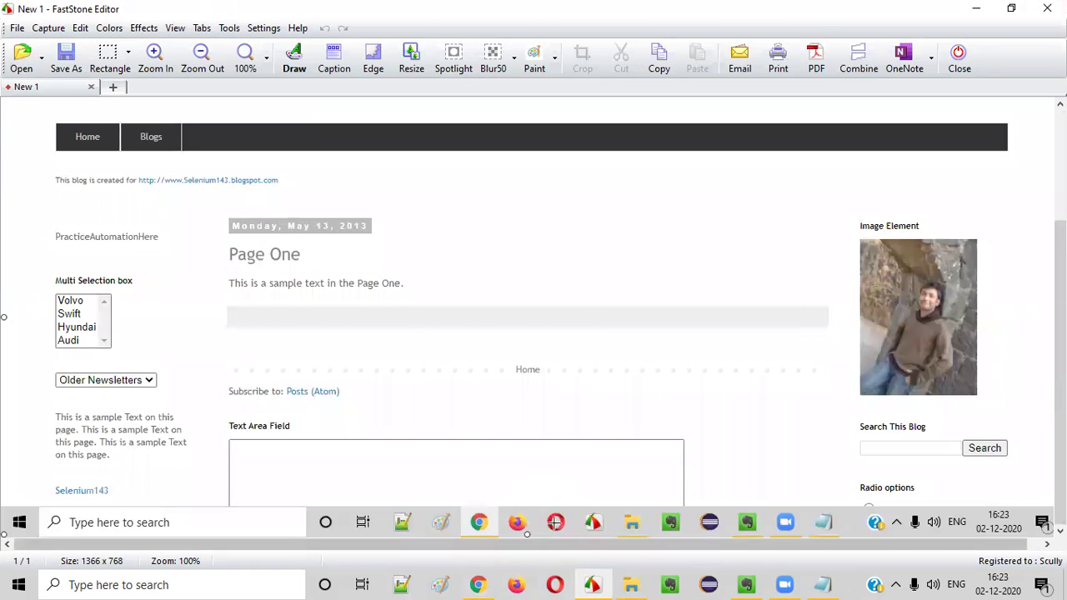
left_click(1047, 8)
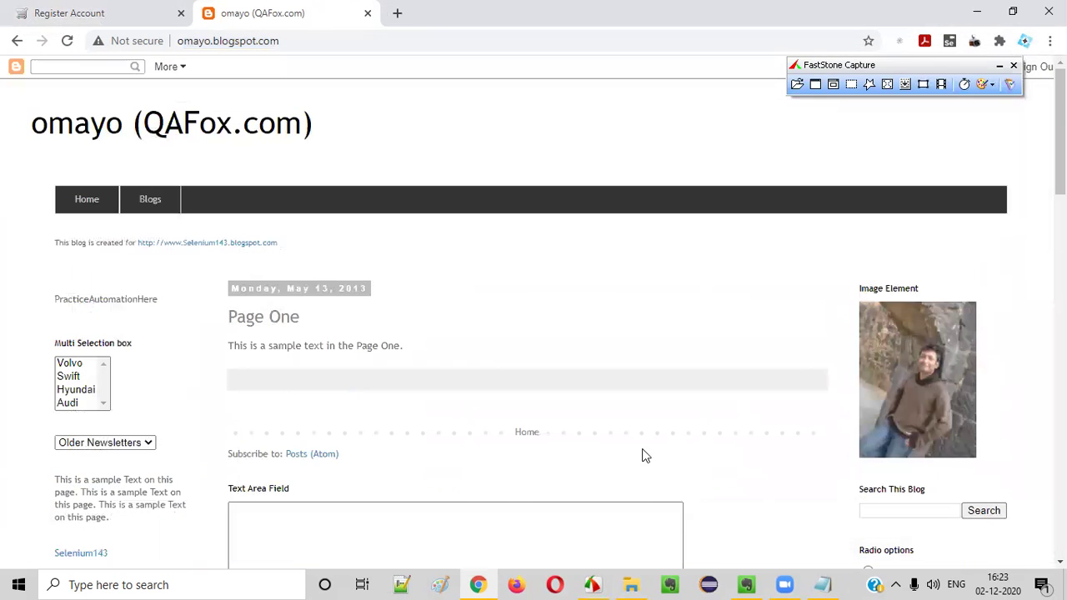
scroll(979, 279, "down", 20)
scroll(969, 288, "up", 20)
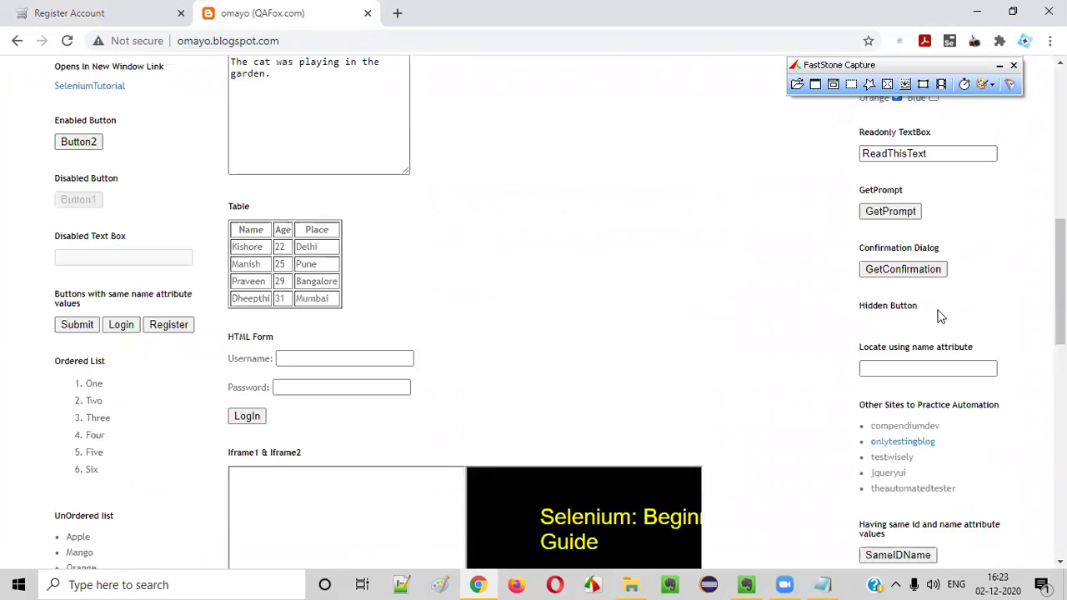
scroll(604, 322, "down", 20)
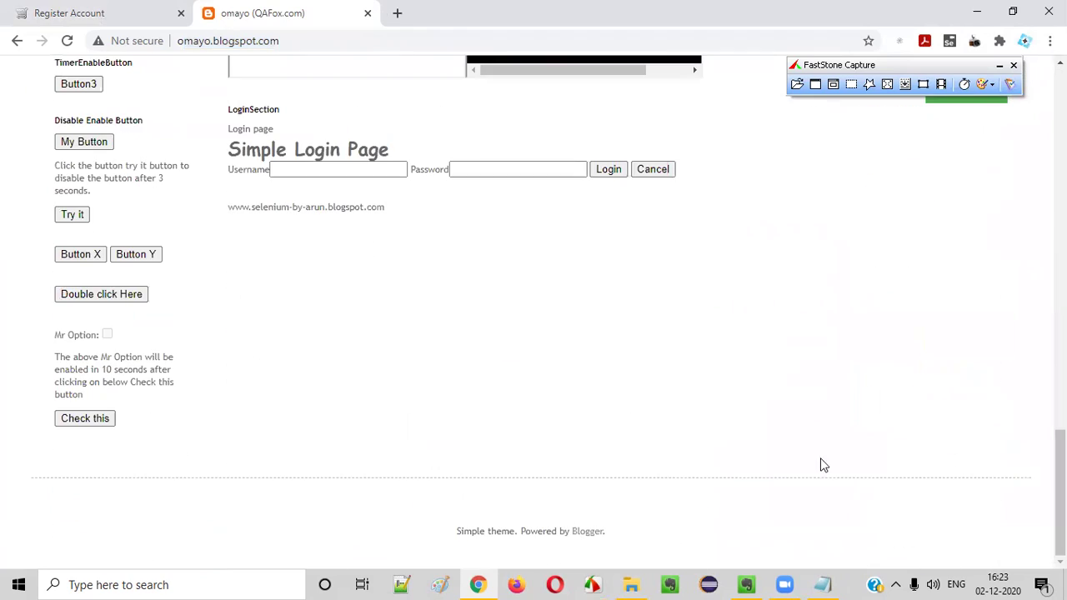
scroll(830, 350, "up", 20)
scroll(760, 283, "down", 20)
scroll(758, 309, "up", 20)
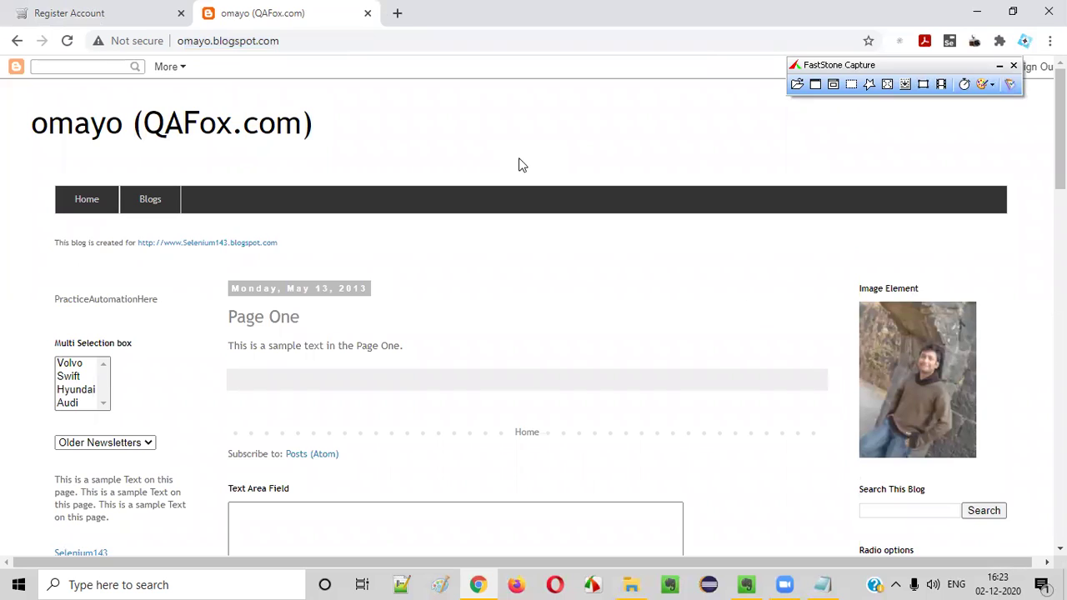
Capture the entire omayo page as a 1348 x 2528 auto-scrolling screenshot.
left_click(905, 84)
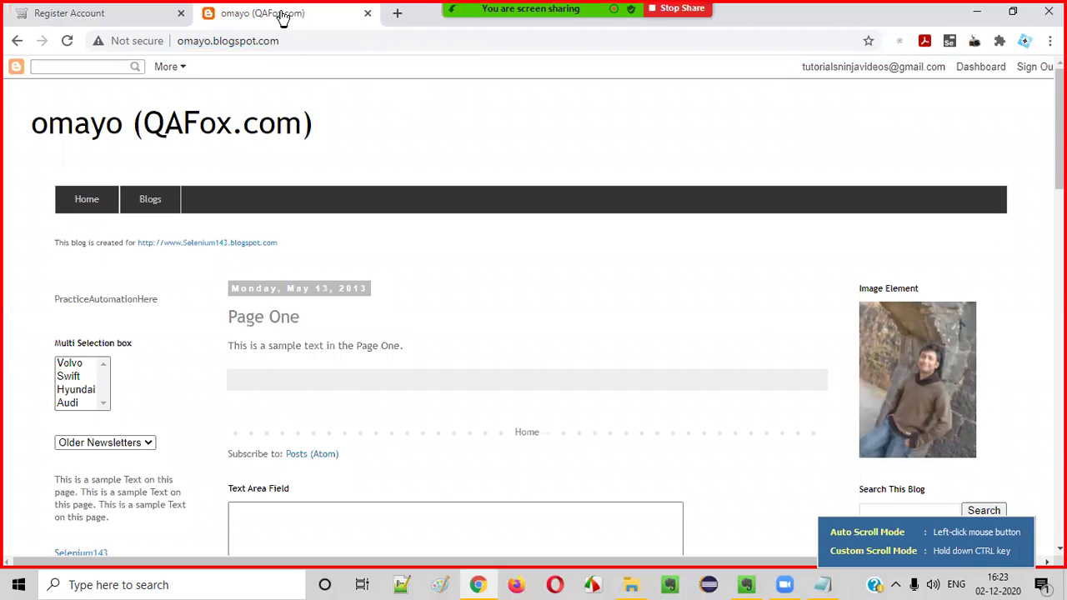
left_click(525, 139)
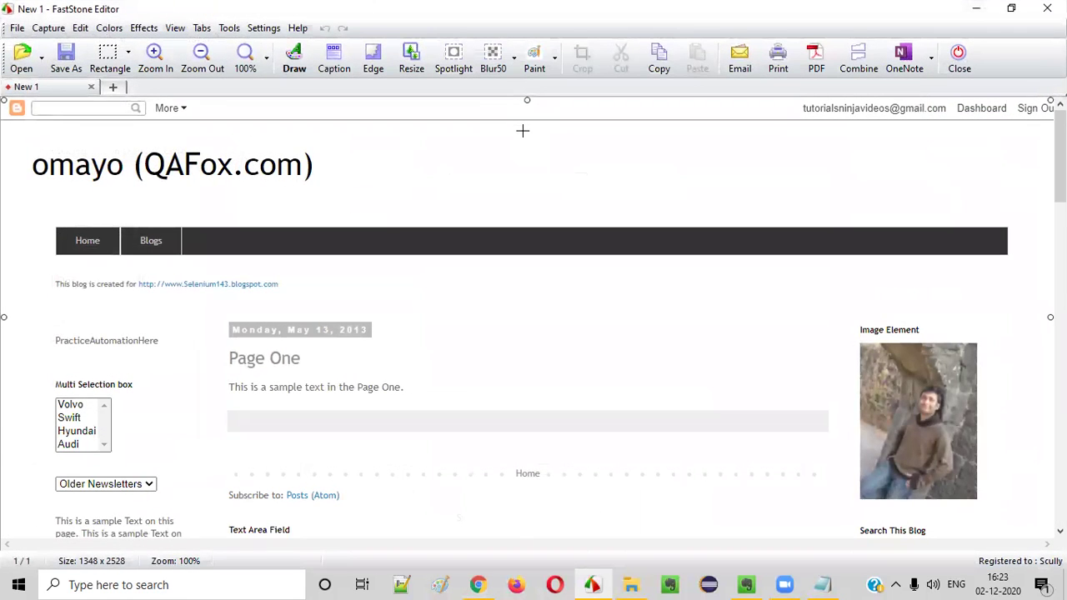
scroll(528, 145, "down", 15)
scroll(559, 255, "up", 15)
Scroll through the long screenshot in the editor, then close it.
scroll(558, 256, "down", 15)
scroll(725, 231, "up", 12)
scroll(717, 236, "up", 5)
scroll(717, 236, "down", 15)
scroll(717, 236, "up", 14)
scroll(715, 234, "up", 3)
scroll(570, 259, "down", 15)
scroll(570, 259, "up", 6)
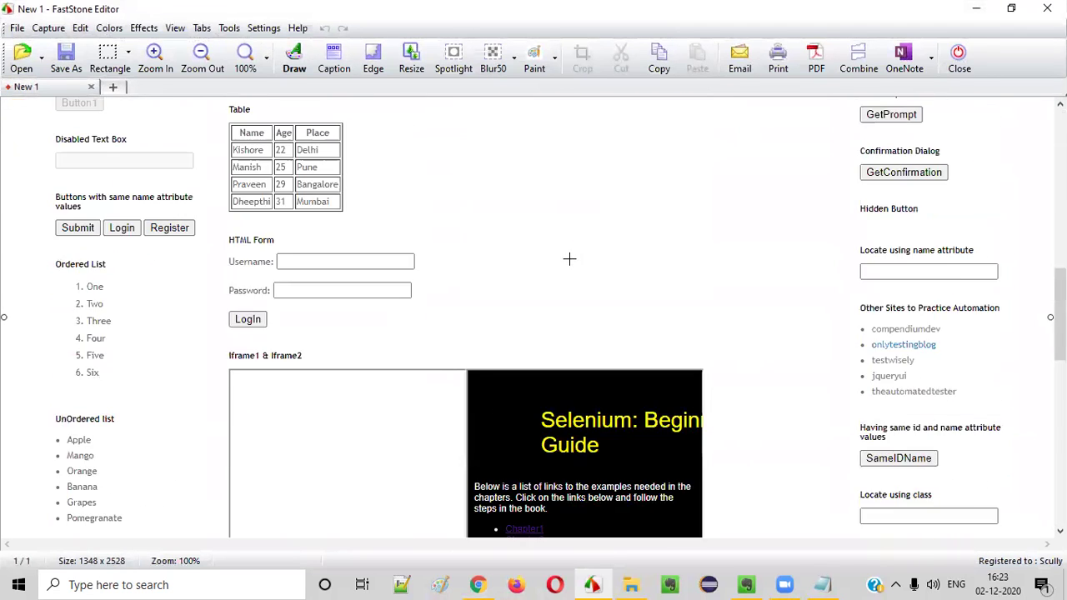
scroll(569, 259, "up", 10)
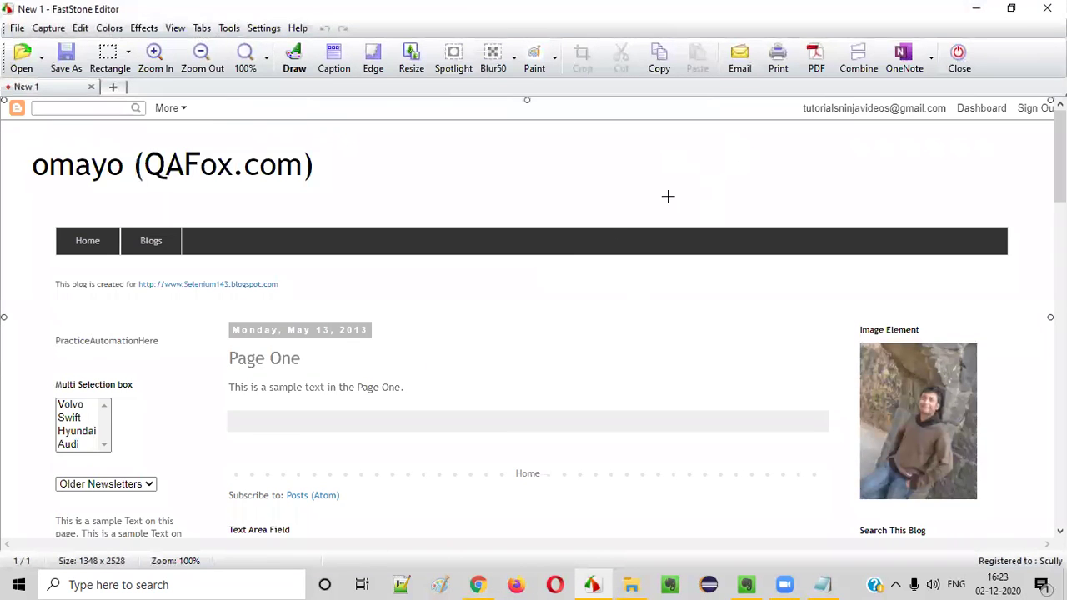
scroll(633, 286, "down", 15)
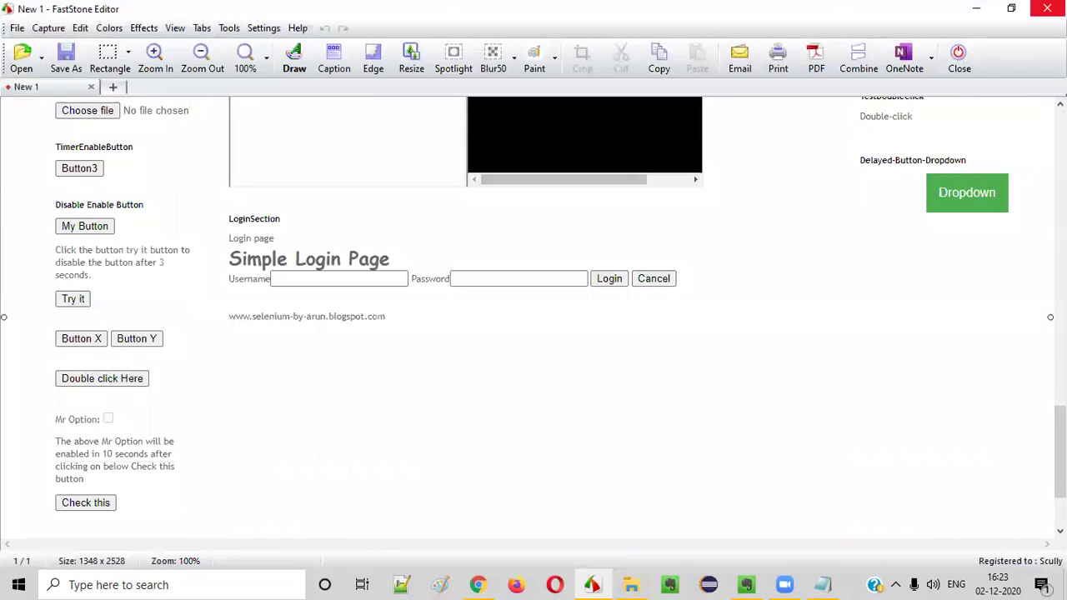
left_click(1047, 8)
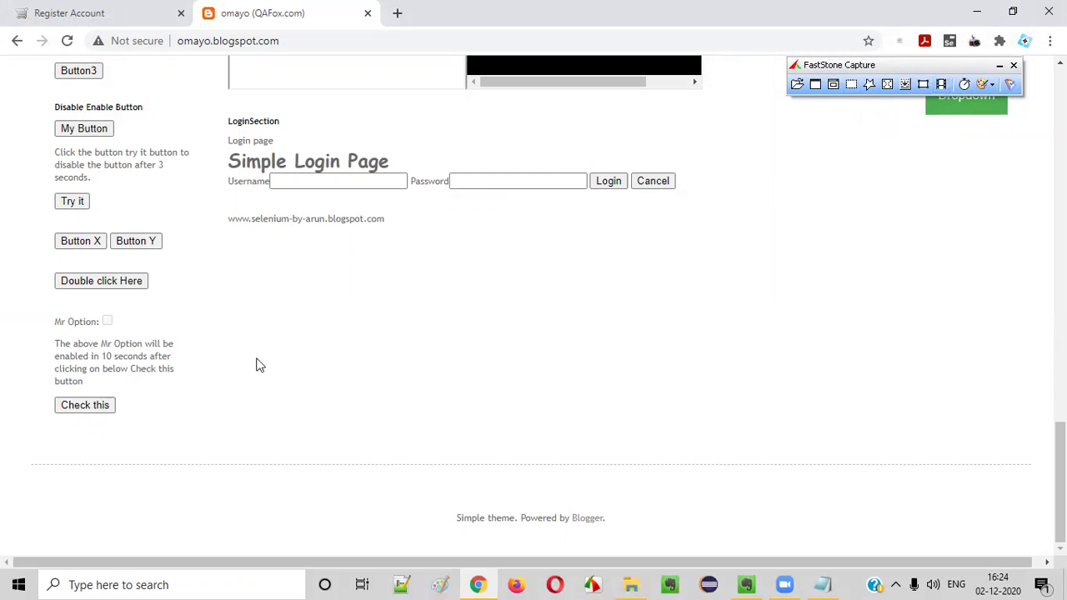
scroll(258, 364, "up", 15)
Close the omayo tab and go to the store's account login page.
left_click(367, 12)
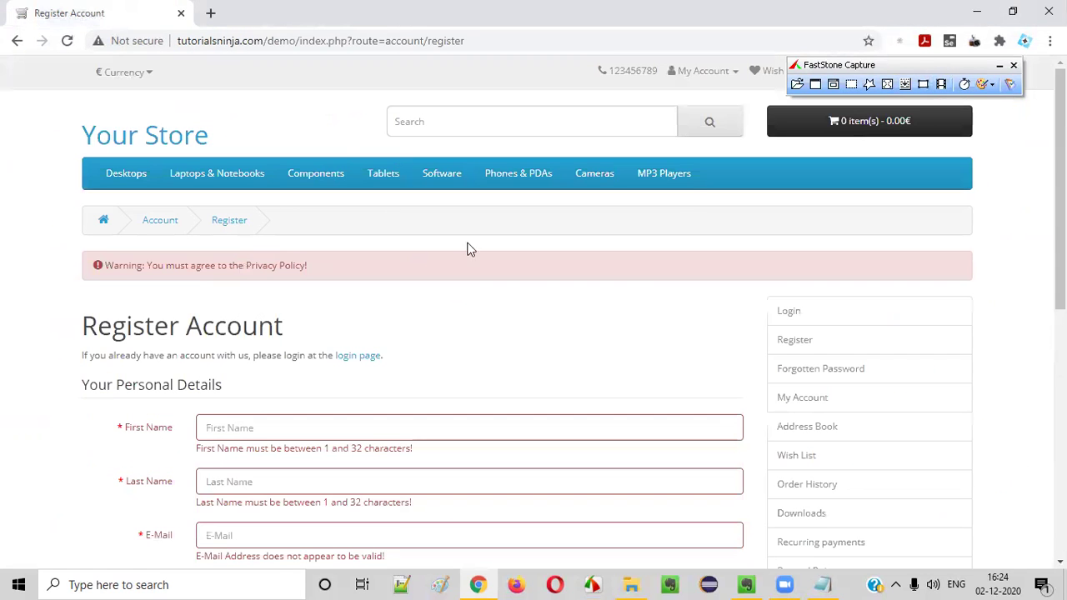
left_click(707, 73)
left_click(698, 117)
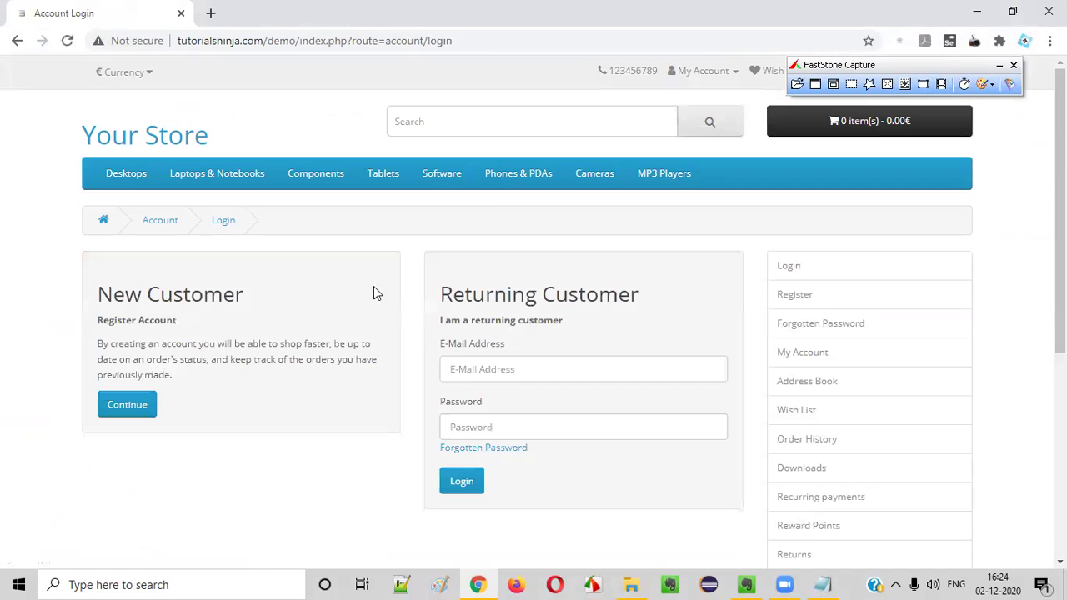
Set the screen recorder's region to the login area and start recording.
left_click(942, 84)
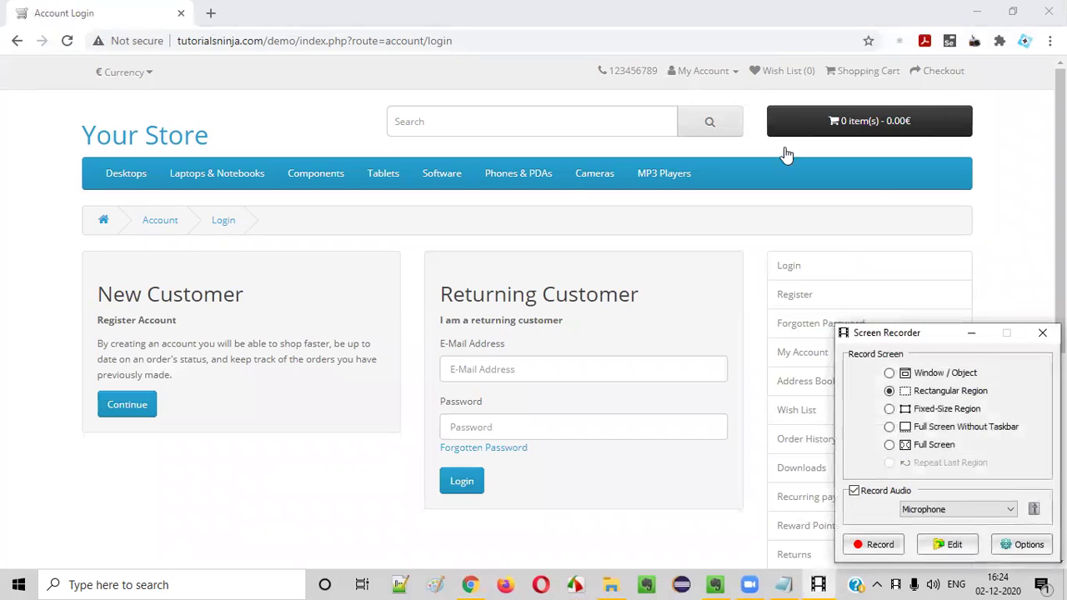
left_click_drag(915, 338, 902, 254)
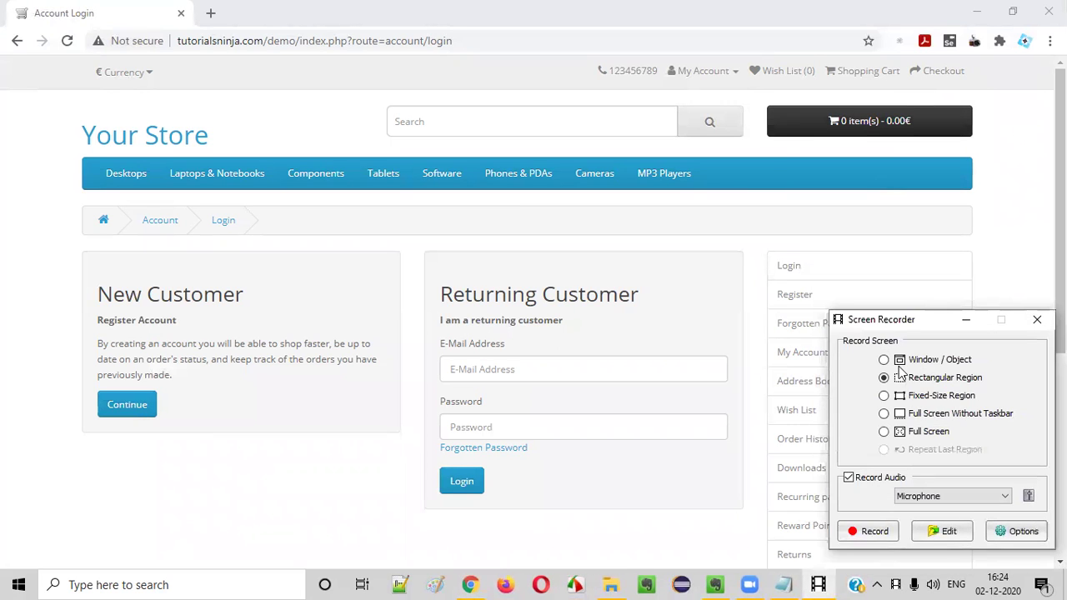
left_click(868, 537)
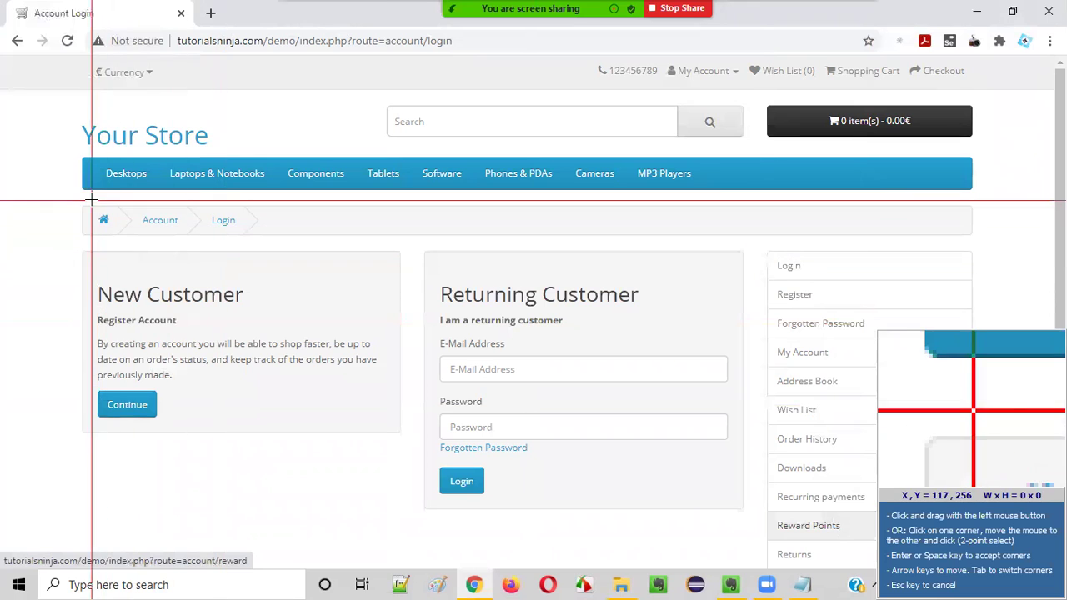
left_click_drag(298, 210, 1025, 557)
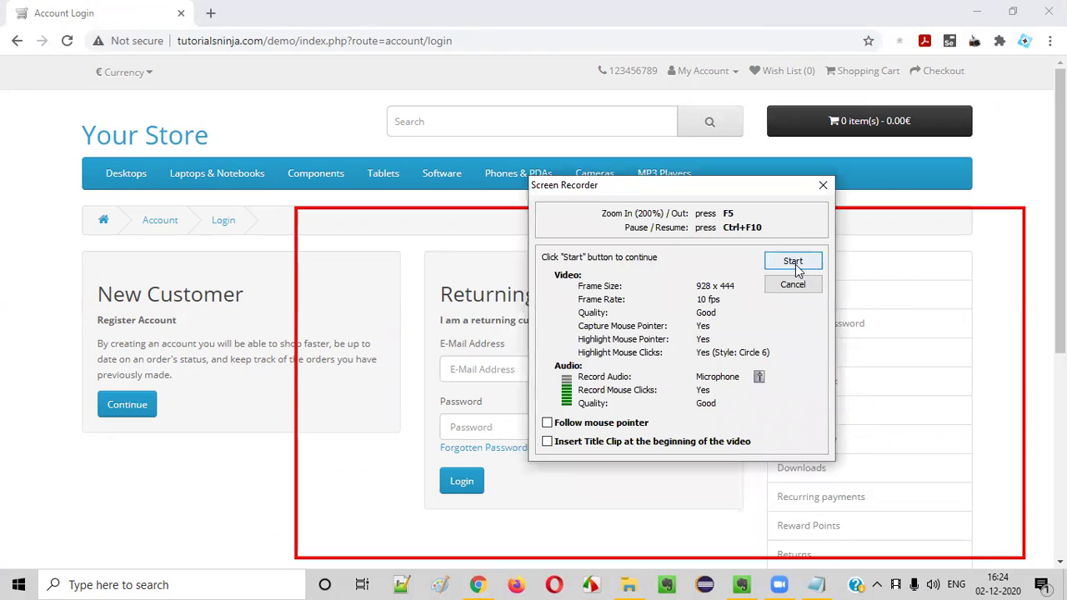
left_click(795, 264)
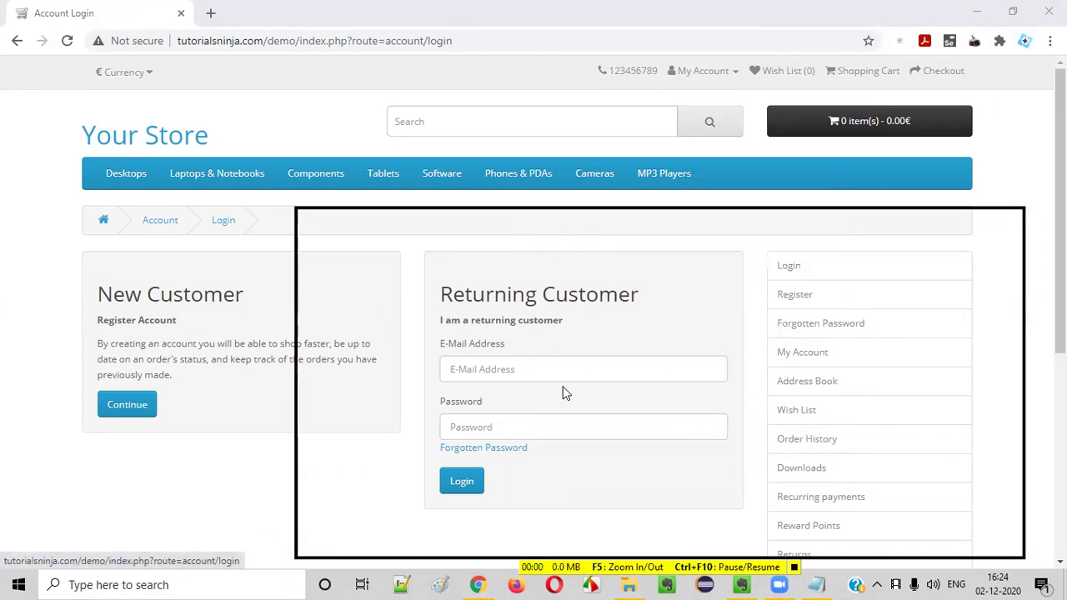
Submit an e-mail address with a wrong password, then pause at the No match warning.
left_click(501, 369)
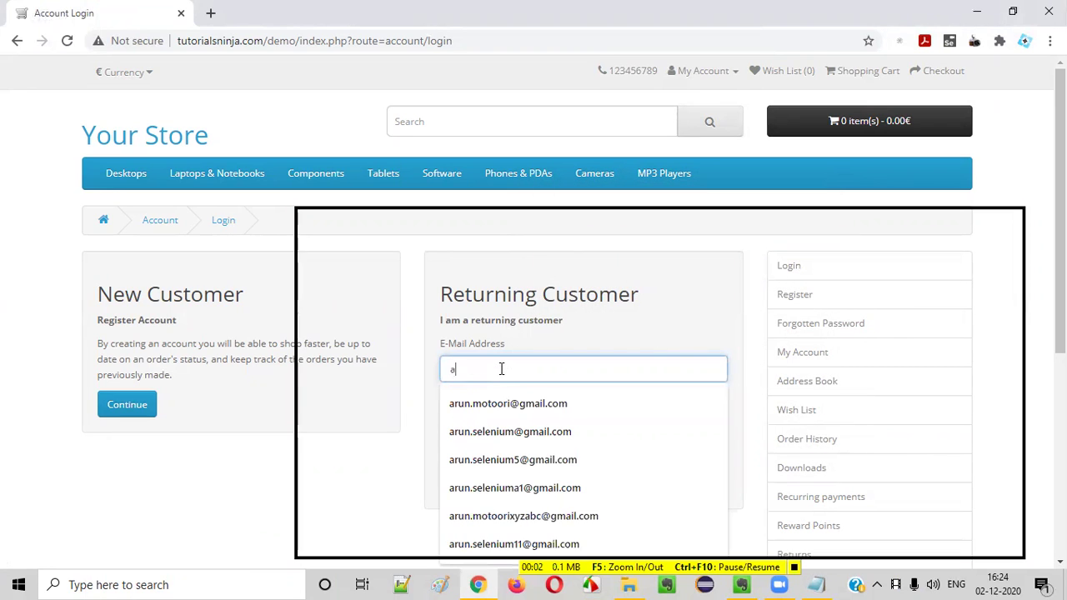
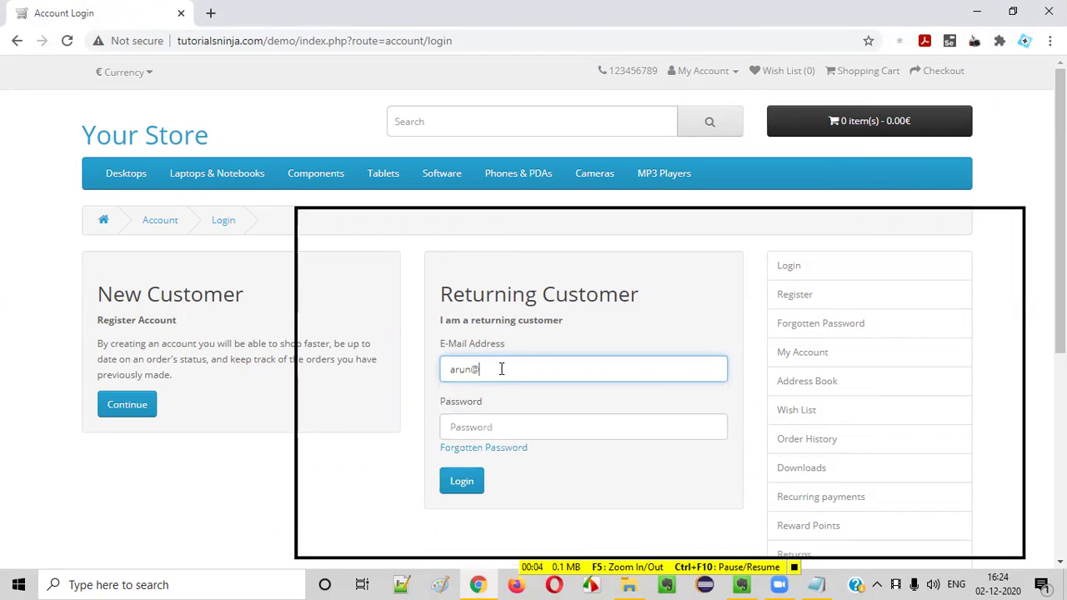
left_click(492, 426)
left_click(465, 485)
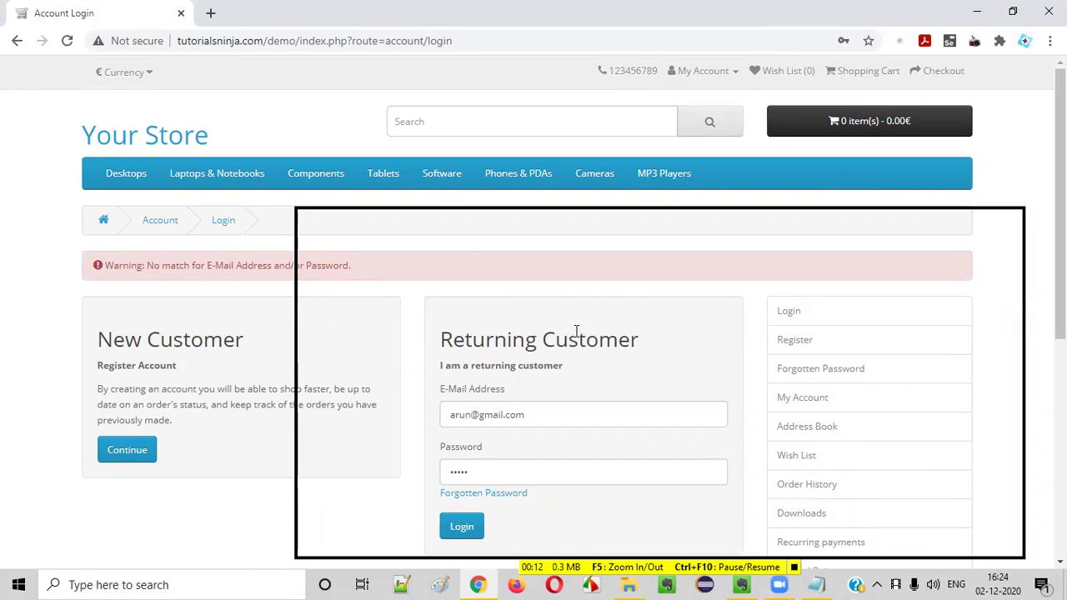
scroll(676, 393, "down", 2)
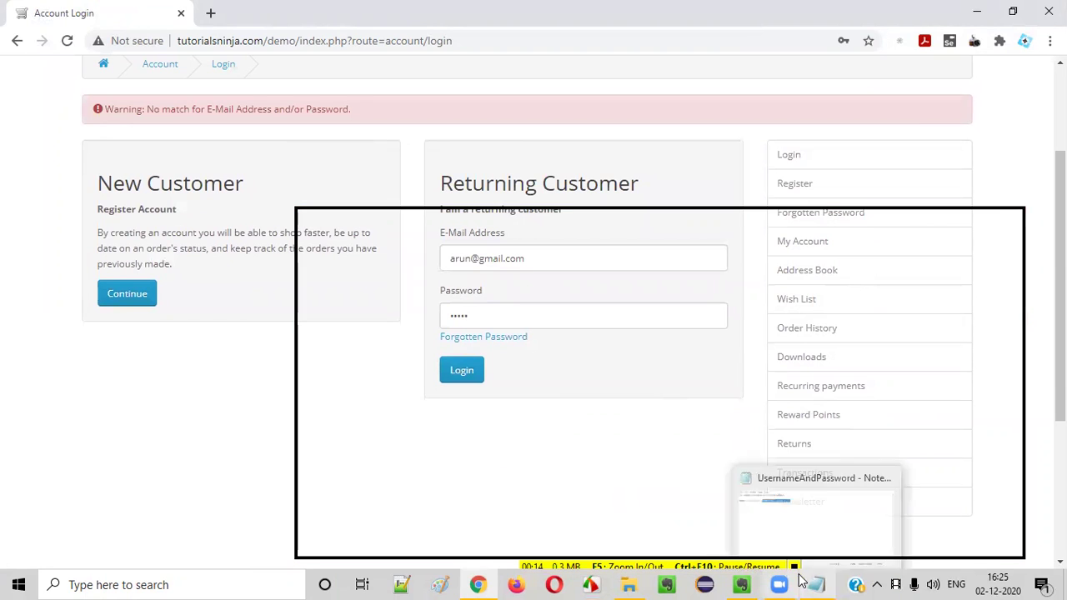
left_click(794, 567)
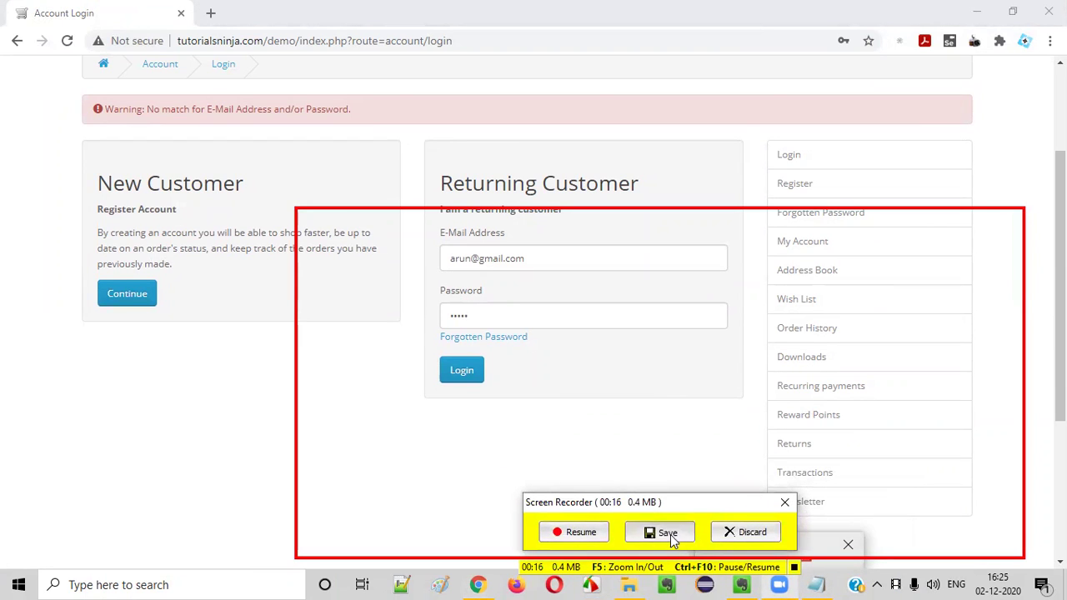
Start saving the paused recording and choose This PC > Downloads as the save folder.
left_click(670, 534)
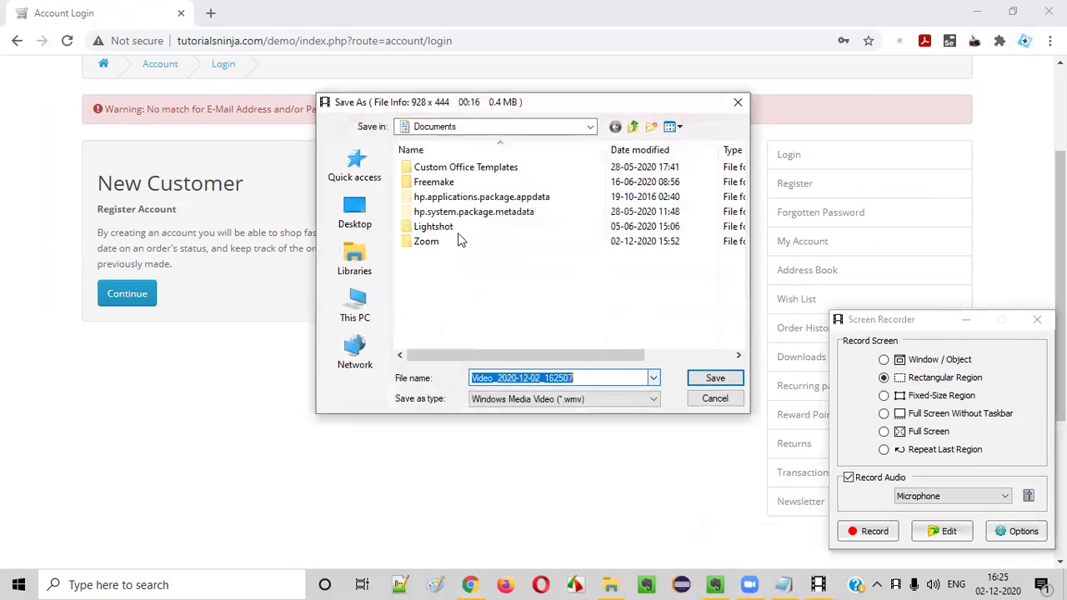
left_click(359, 218)
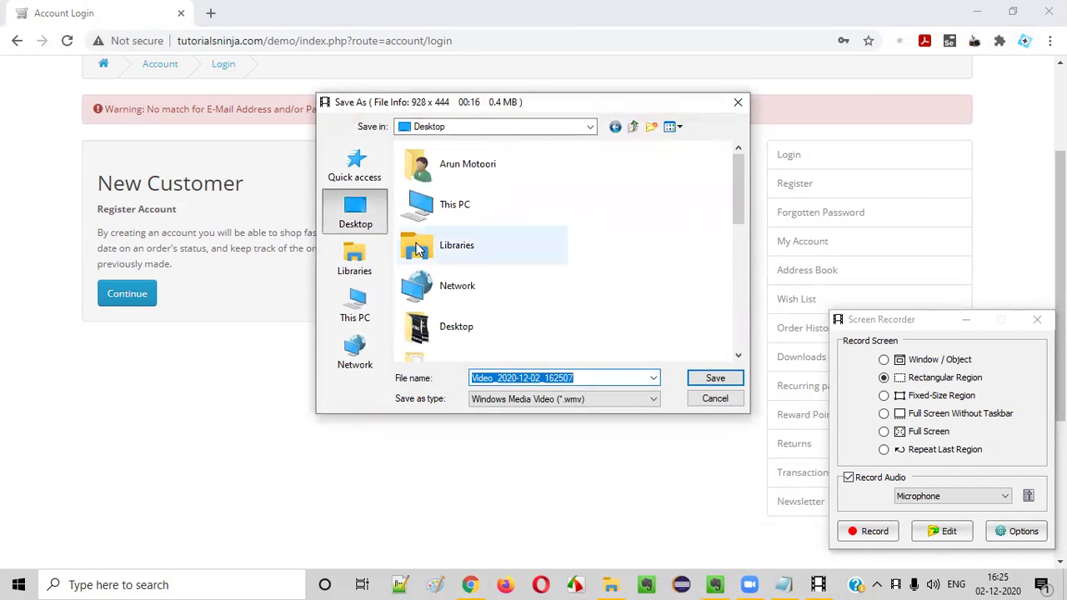
double_click(456, 218)
scroll(527, 258, "down", 2)
scroll(501, 271, "up", 2)
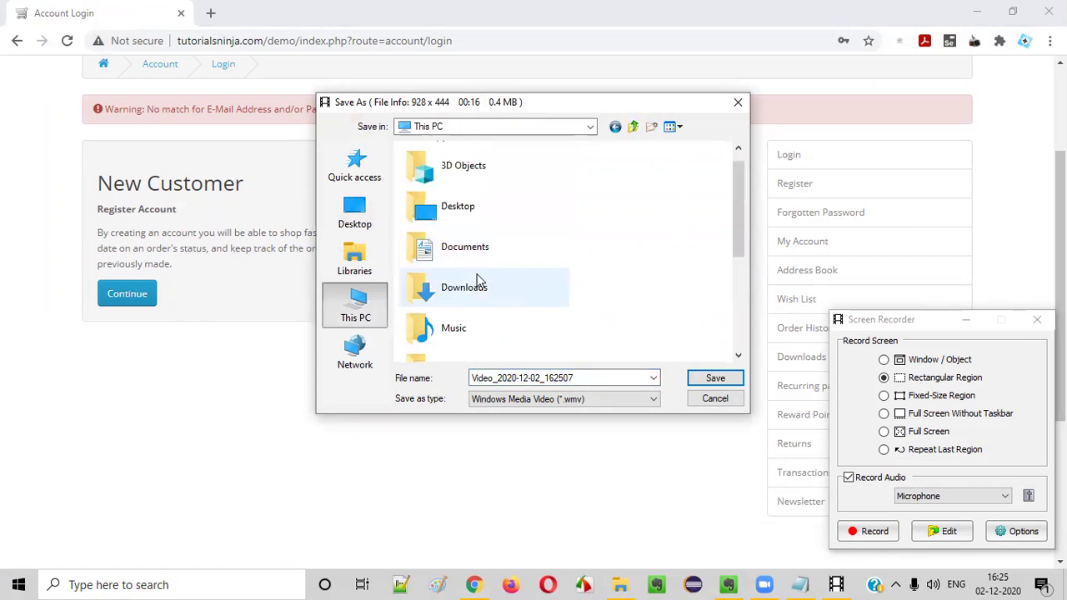
double_click(477, 281)
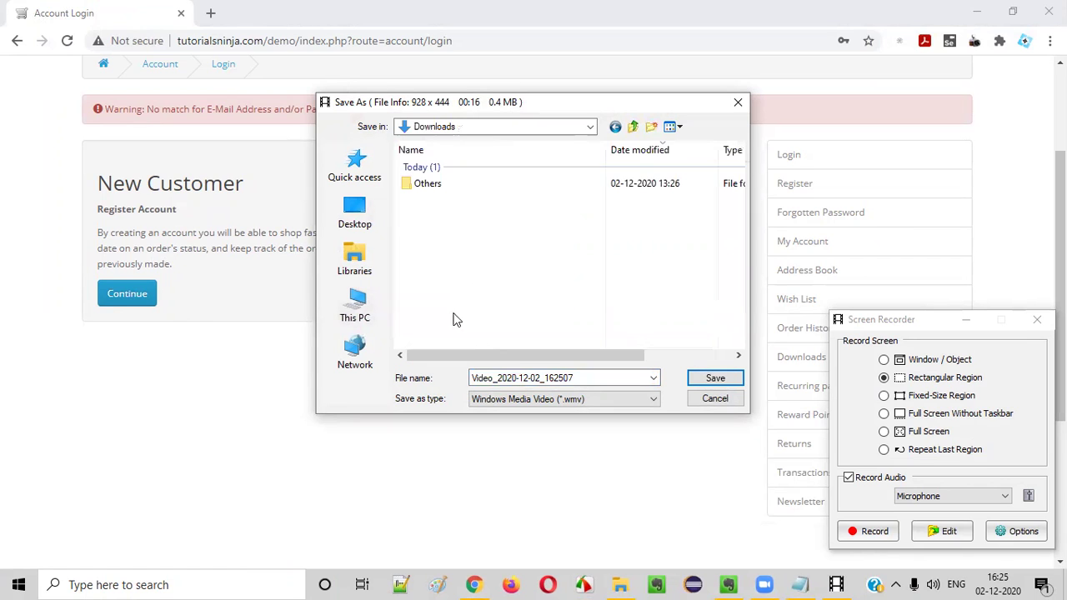
Name the video DefectOneScreenRecordedVideo, save it, close the Screen Recorder, and bring up Downloads.
double_click(575, 377)
type("DE")
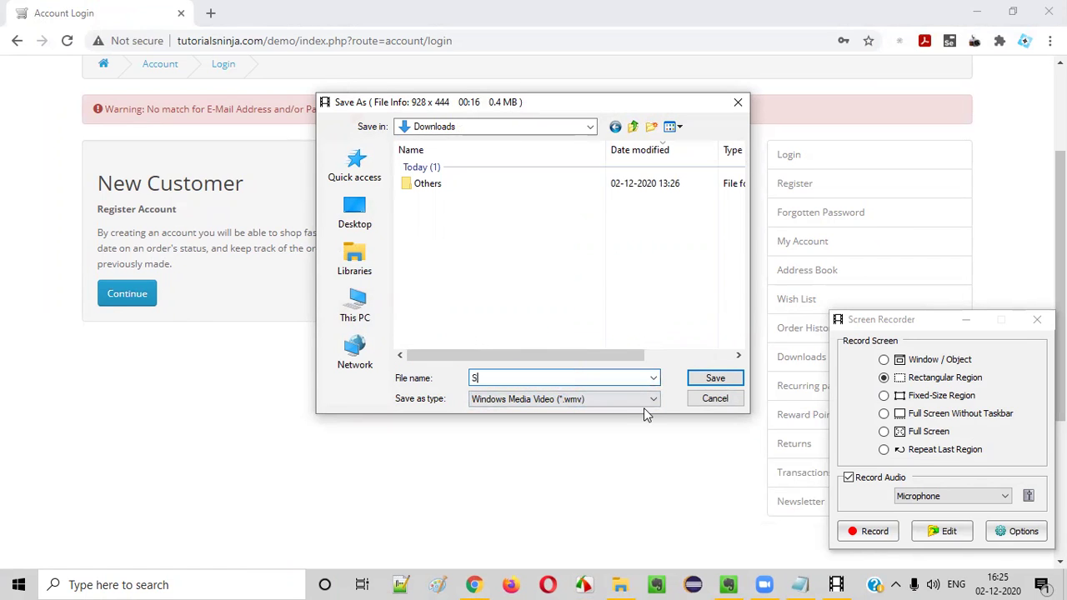
key("BackSpace")
key("BackSpace")
type("DE")
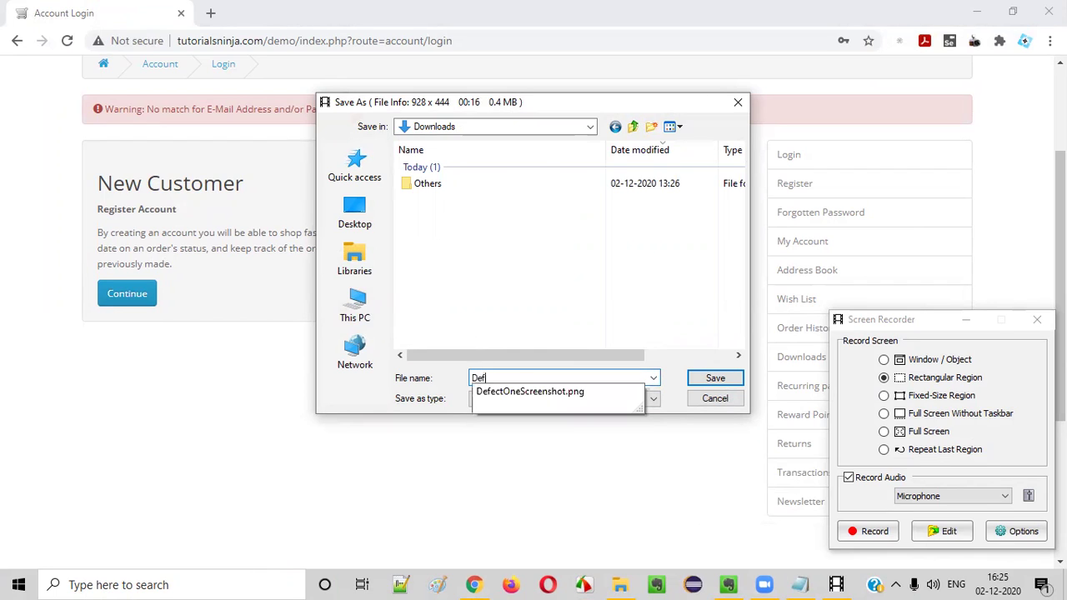
type("fectOneScreenRecordedVideo")
key("Return")
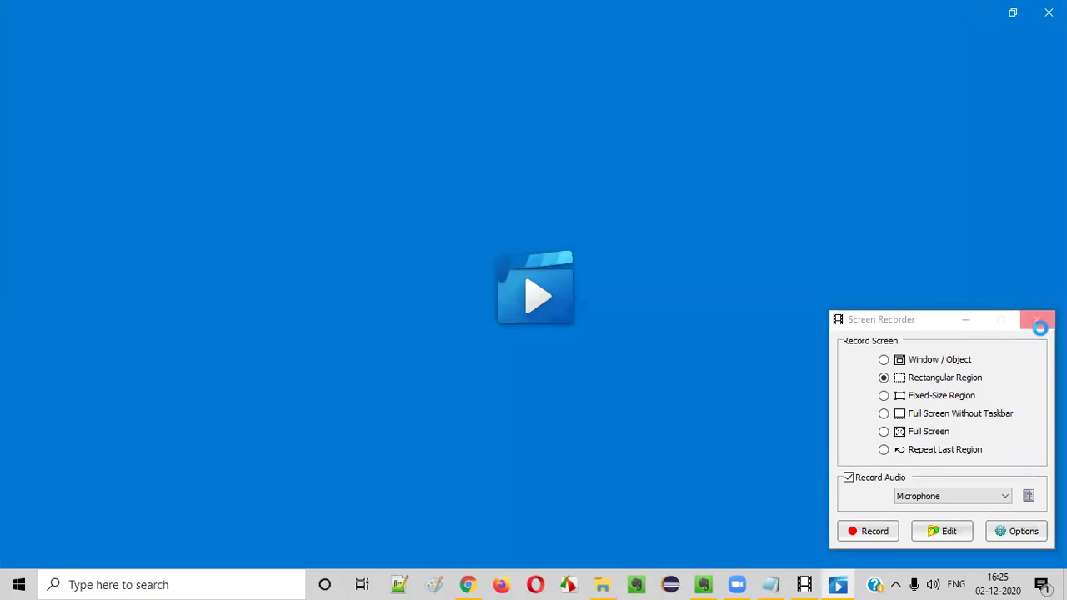
left_click(1038, 322)
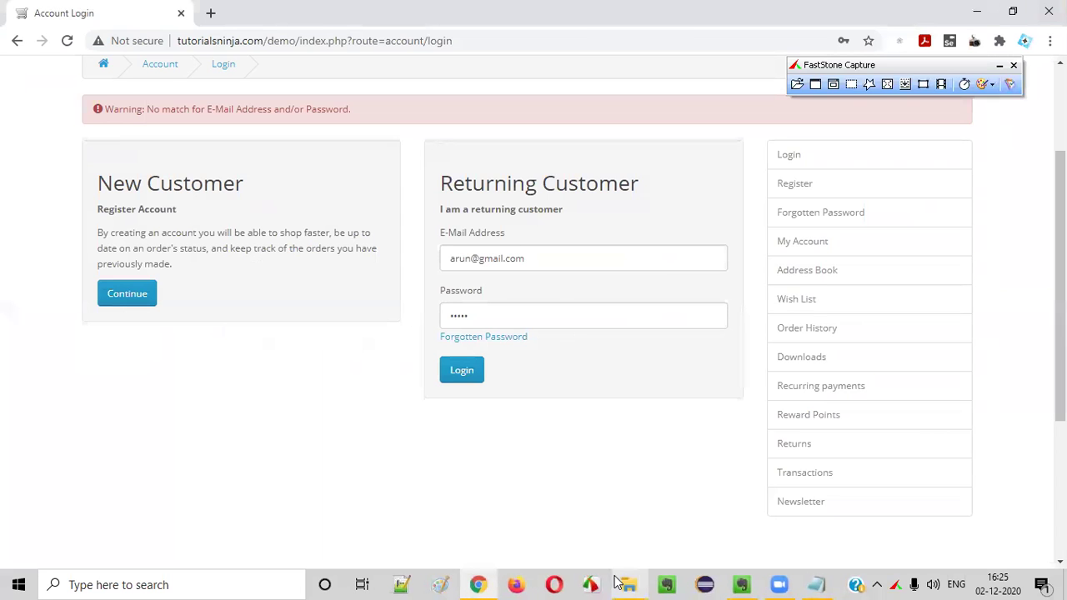
left_click(617, 584)
Check the DefectOneScreenshot and DefectOneScreenRecordedVideo files in Downloads, then move the capture toolbar left.
left_click(939, 344)
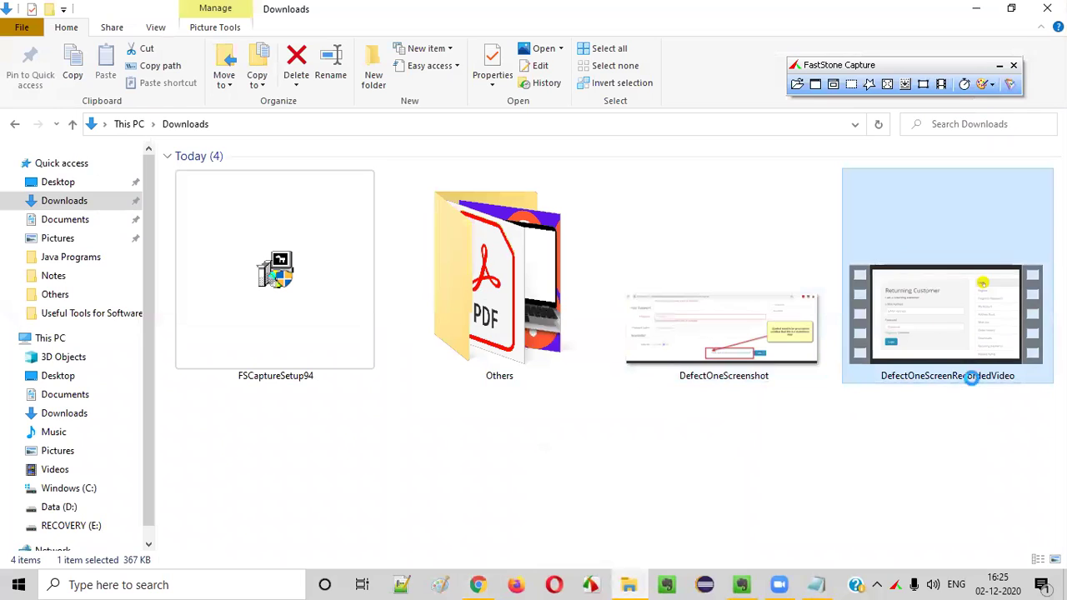
key("Left")
key("Right")
key("Left")
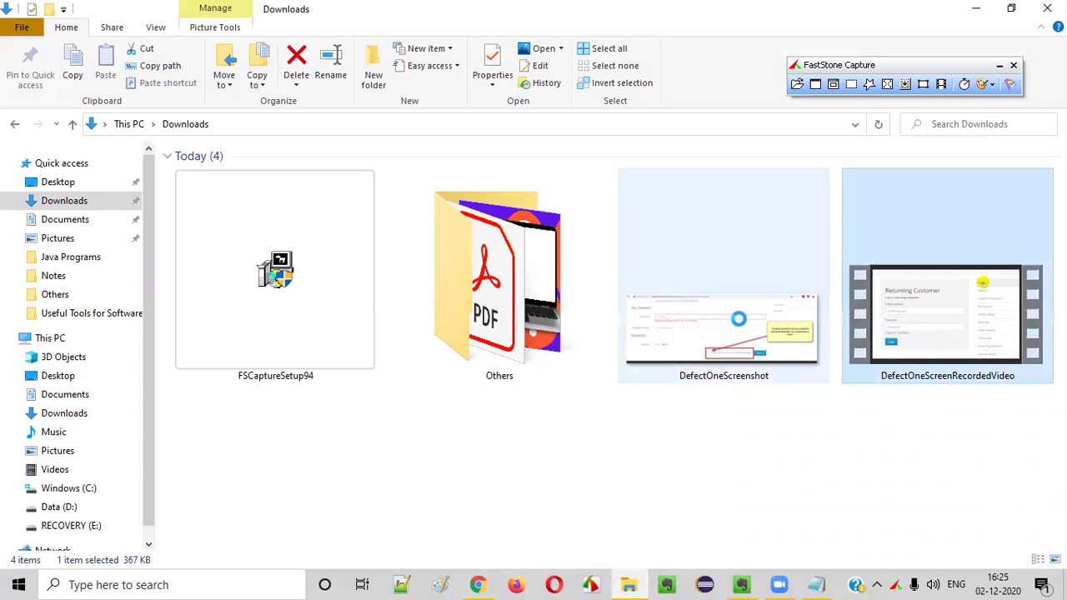
key("Right")
left_click(848, 399)
left_click(803, 381)
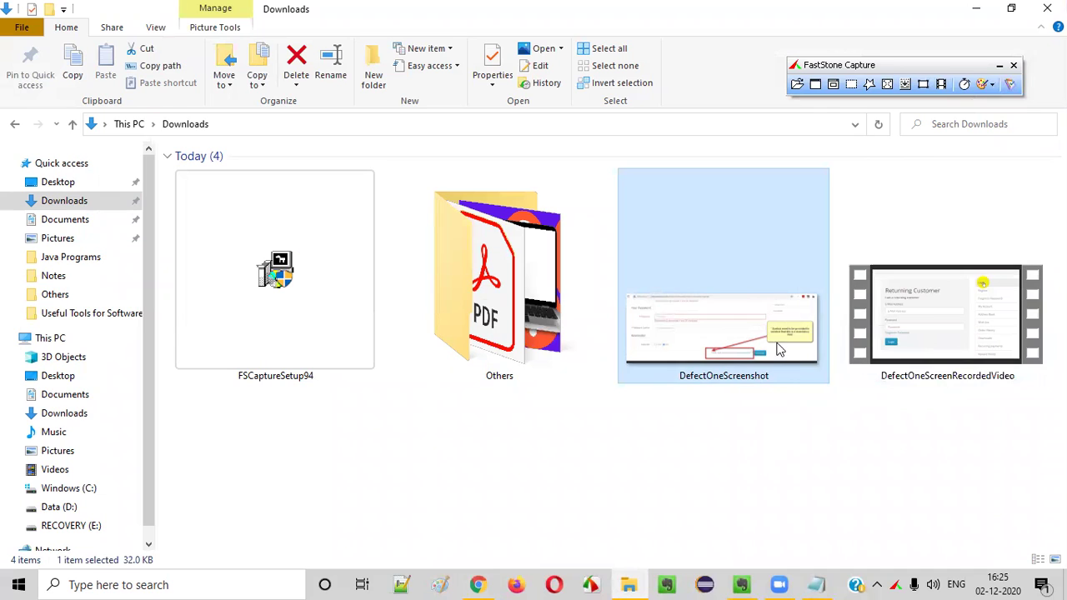
left_click(929, 350)
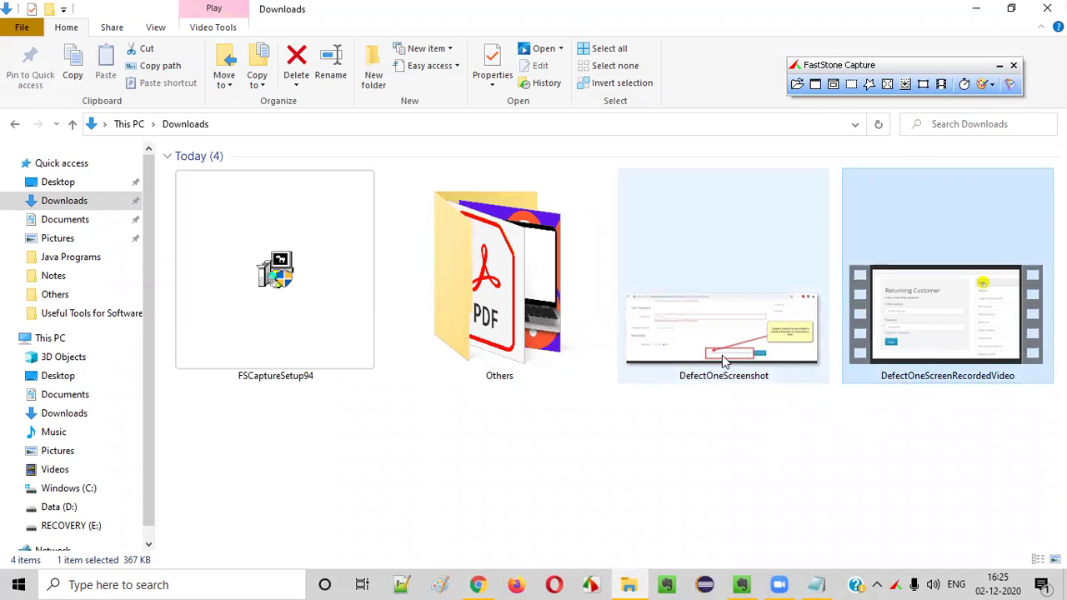
left_click(928, 476)
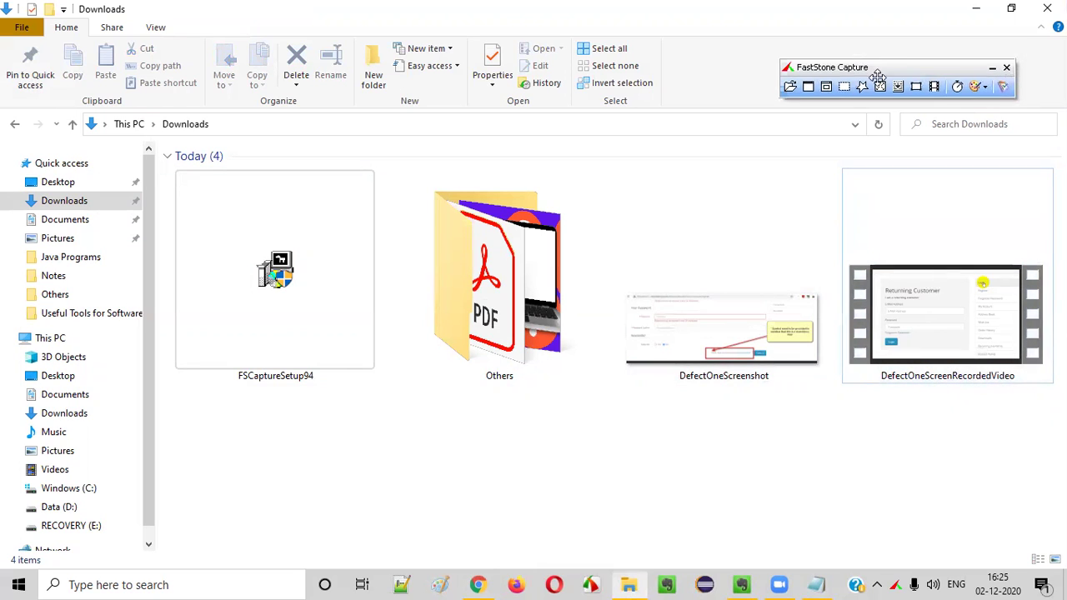
left_click_drag(900, 65, 768, 78)
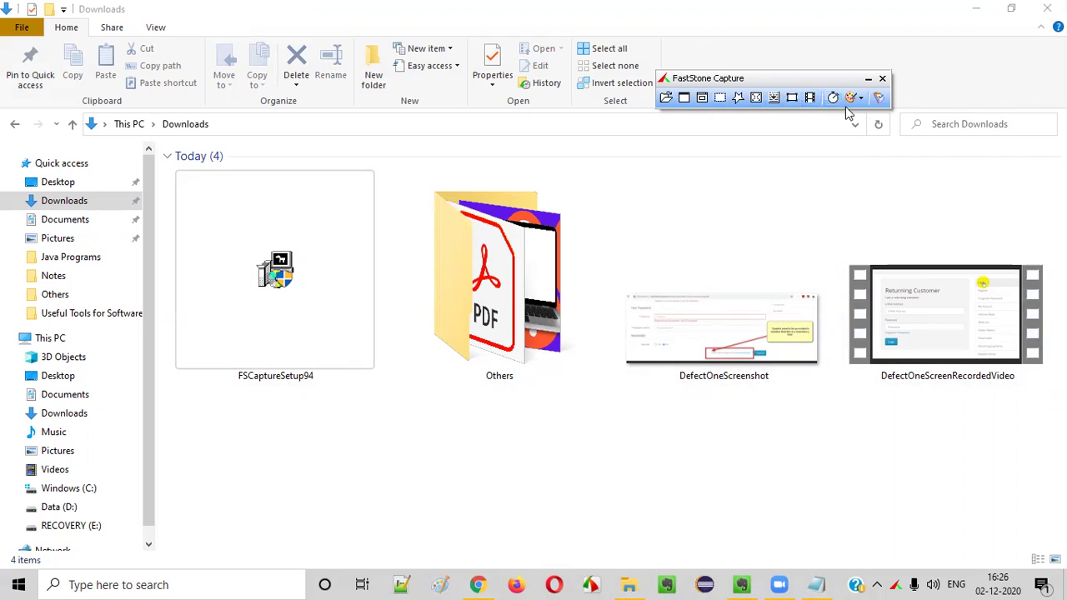
Look through the Settings, Destination and Delay menus, bring Chrome's login page forward, and reopen Delay.
left_click(879, 98)
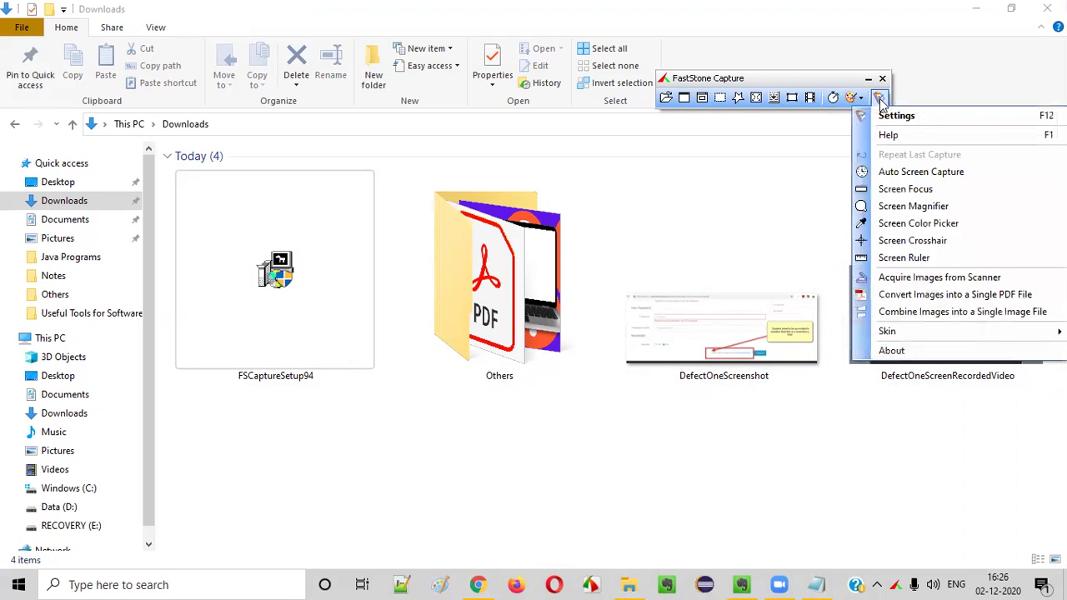
left_click(859, 99)
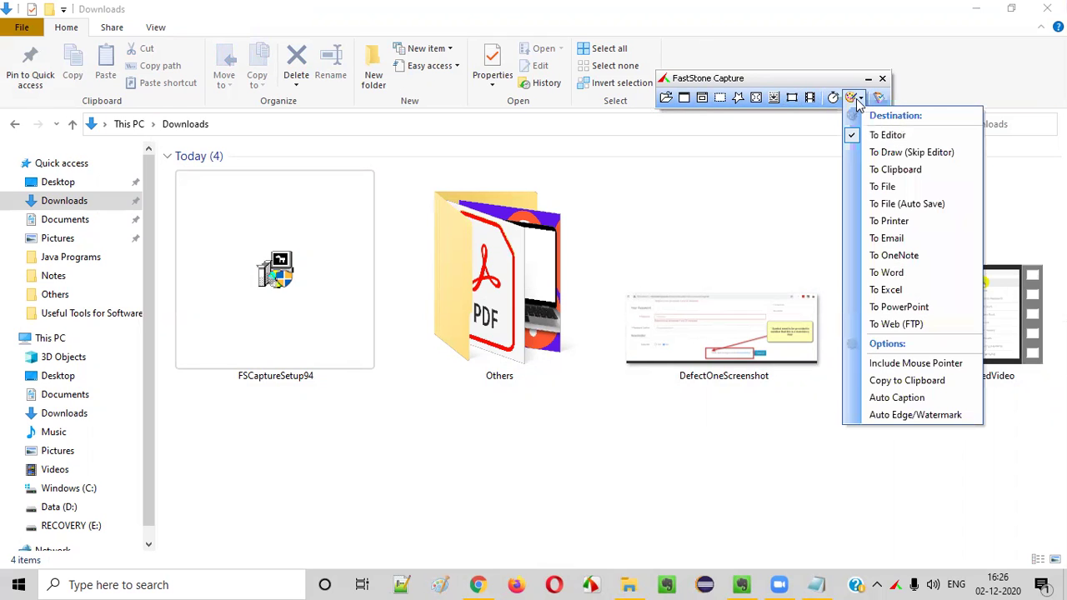
left_click(834, 99)
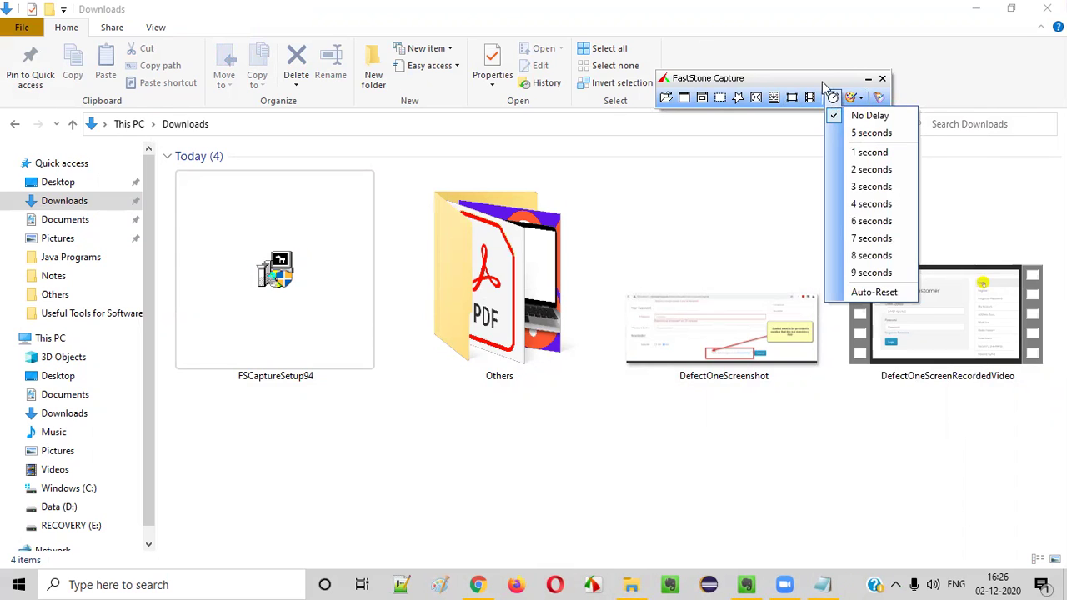
left_click(872, 169)
left_click(478, 585)
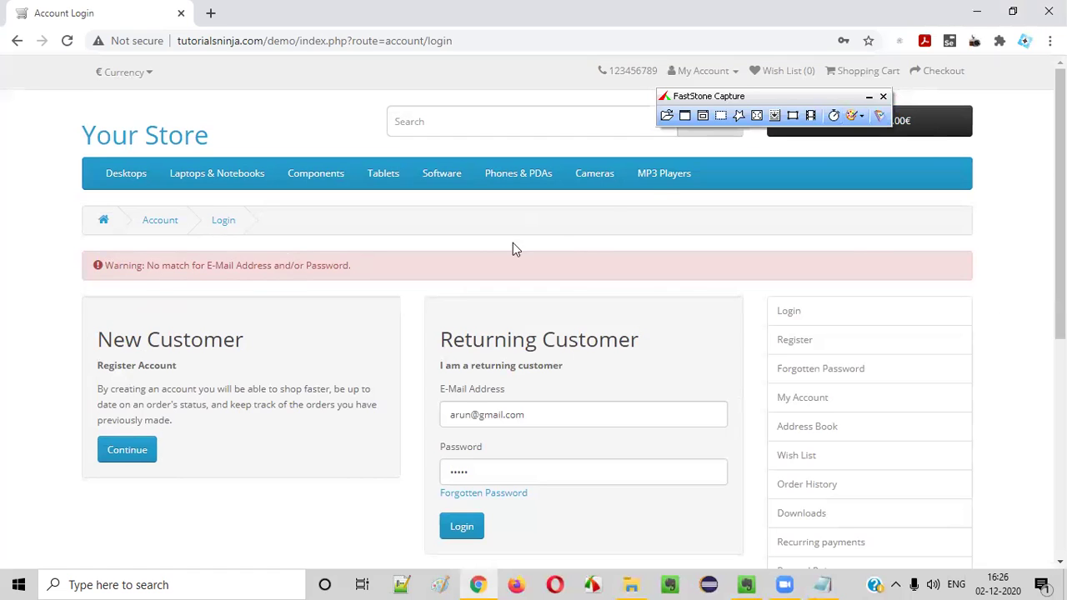
left_click(835, 120)
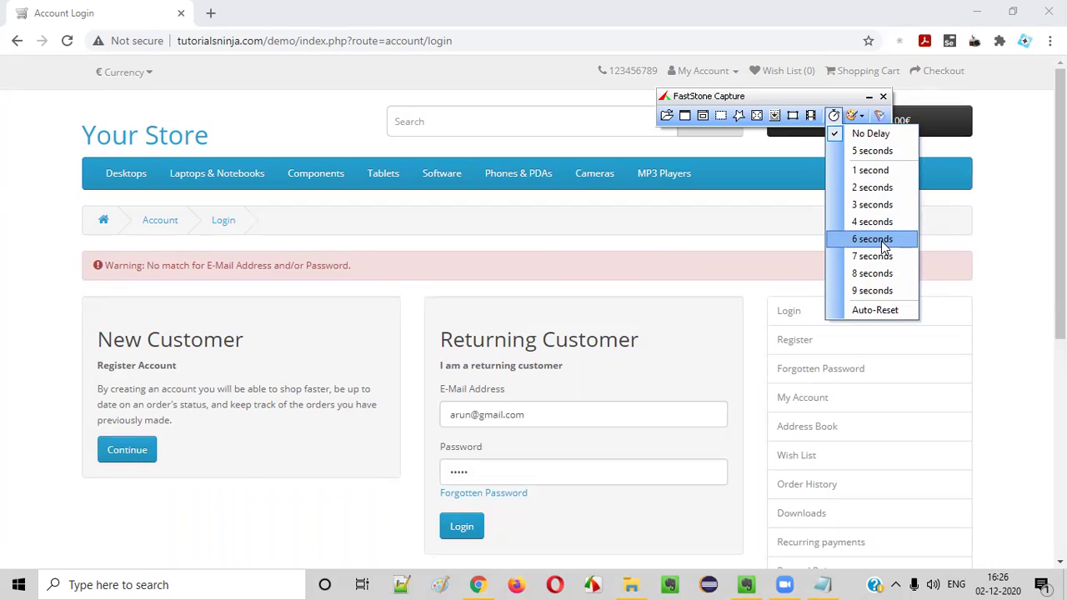
Set a 6-second delay and capture a rectangular region of the store page from the logo down.
left_click(882, 241)
left_click(834, 115)
left_click(878, 238)
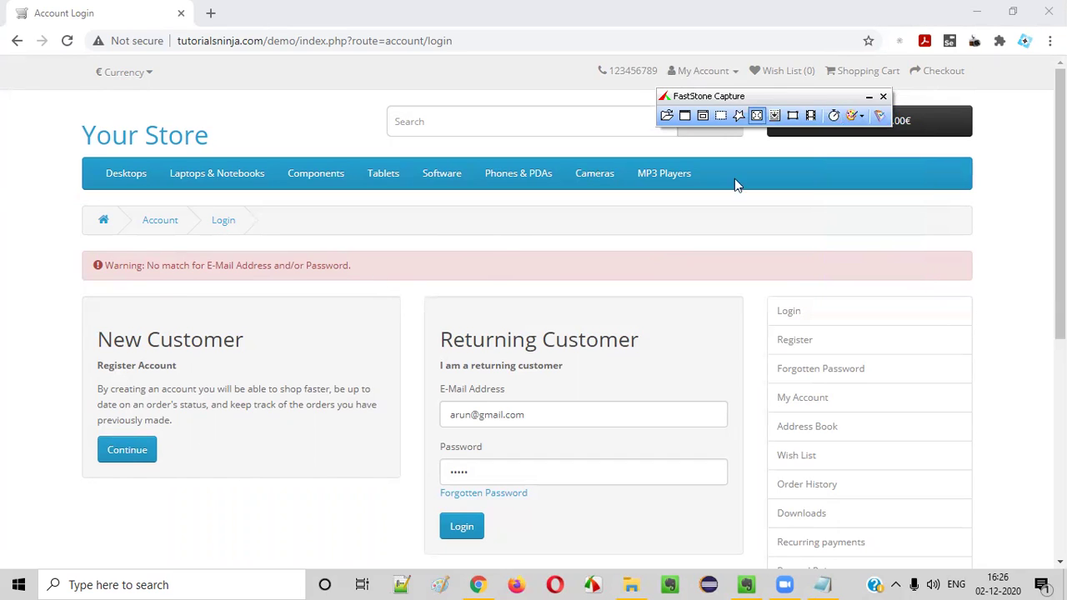
left_click(833, 116)
left_click(831, 118)
left_click(832, 118)
left_click(855, 117)
left_click(834, 116)
left_click(874, 240)
left_click_drag(776, 95, 870, 42)
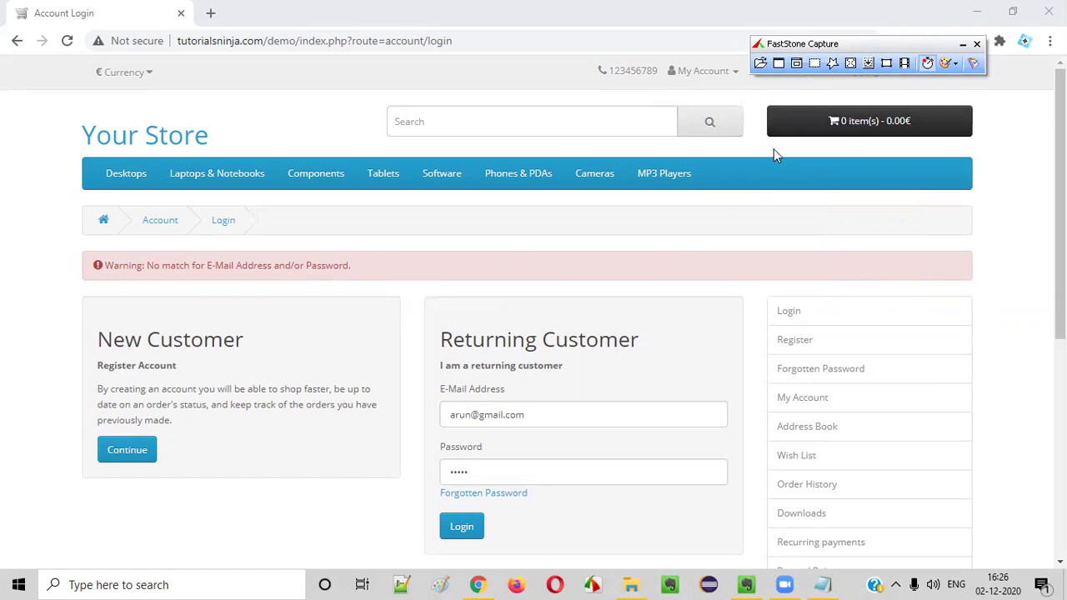
left_click(815, 65)
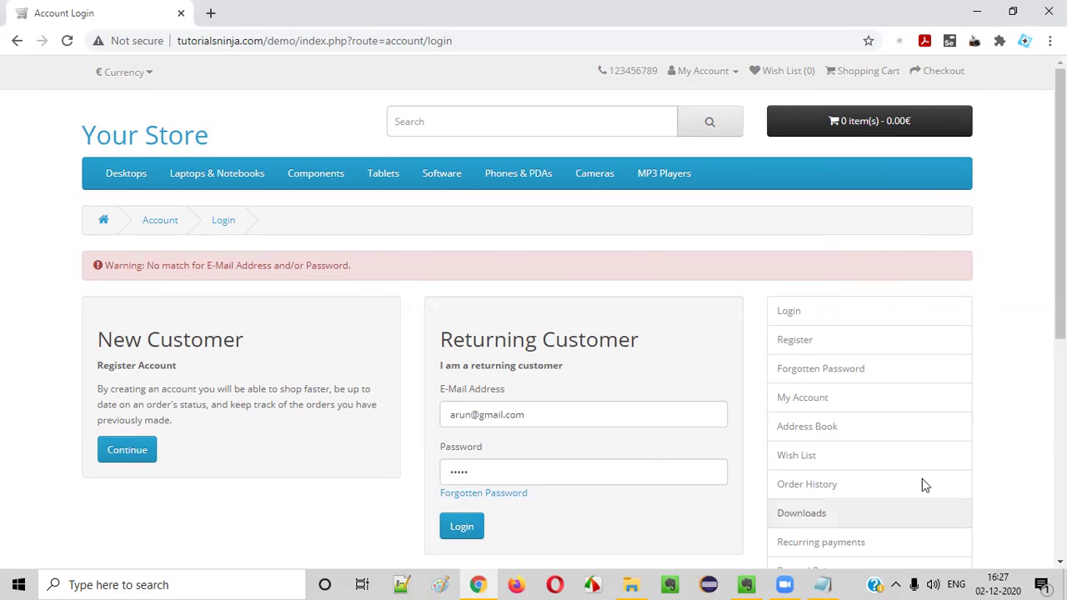
left_click_drag(80, 117, 1007, 556)
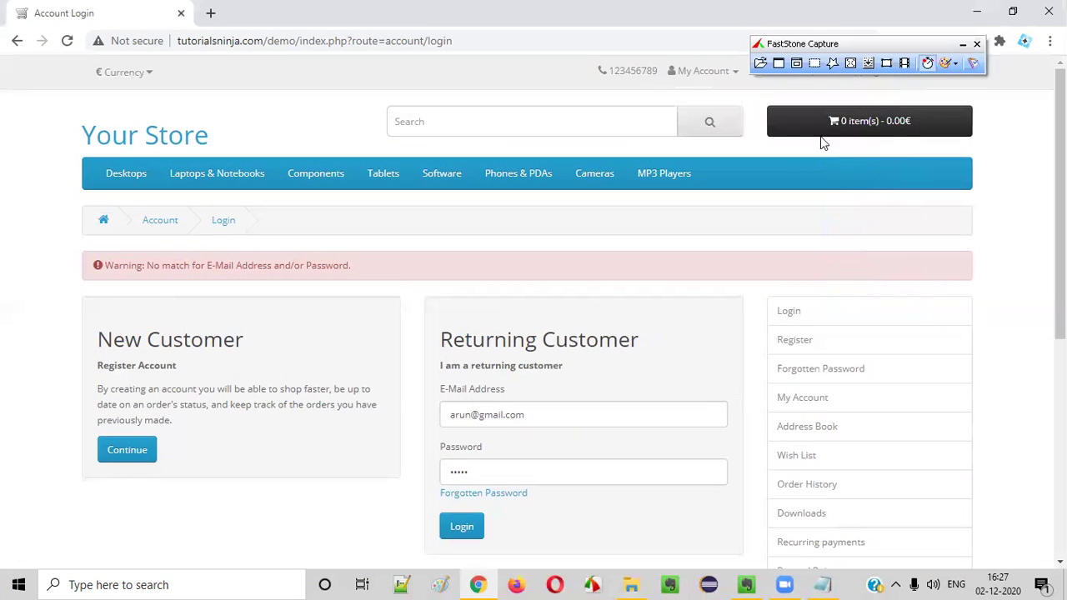
Set a 5-second delay, take a full-screen capture, and close the editor holding it.
left_click(929, 67)
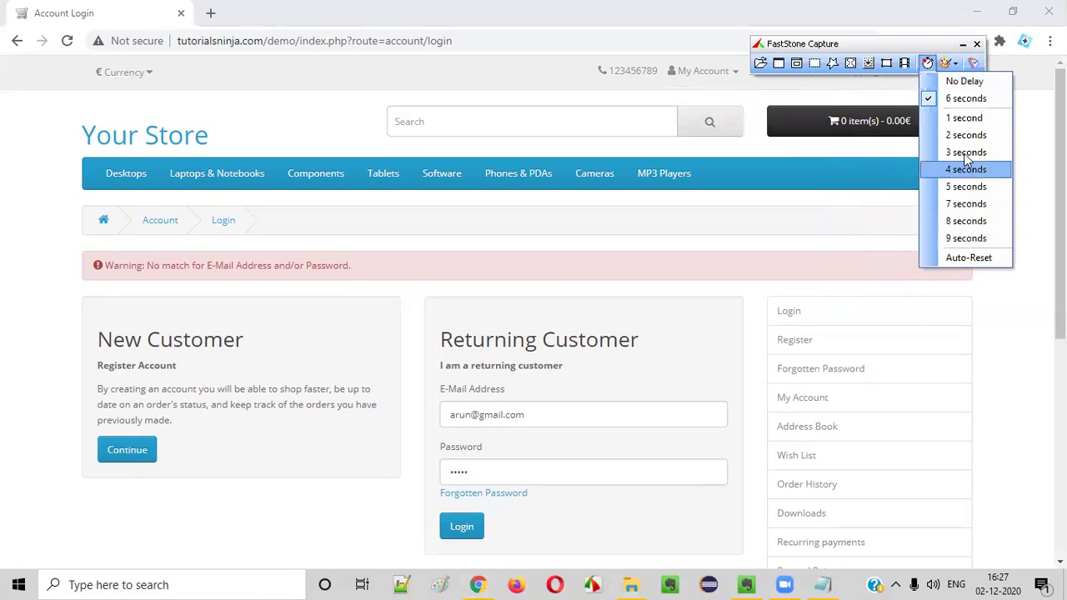
left_click(971, 187)
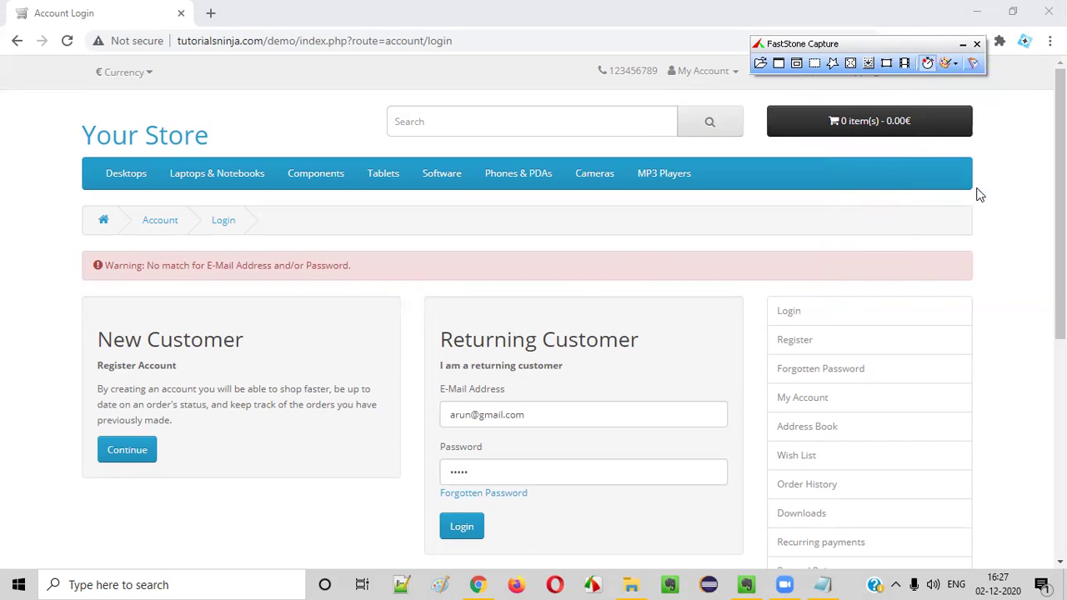
left_click(850, 64)
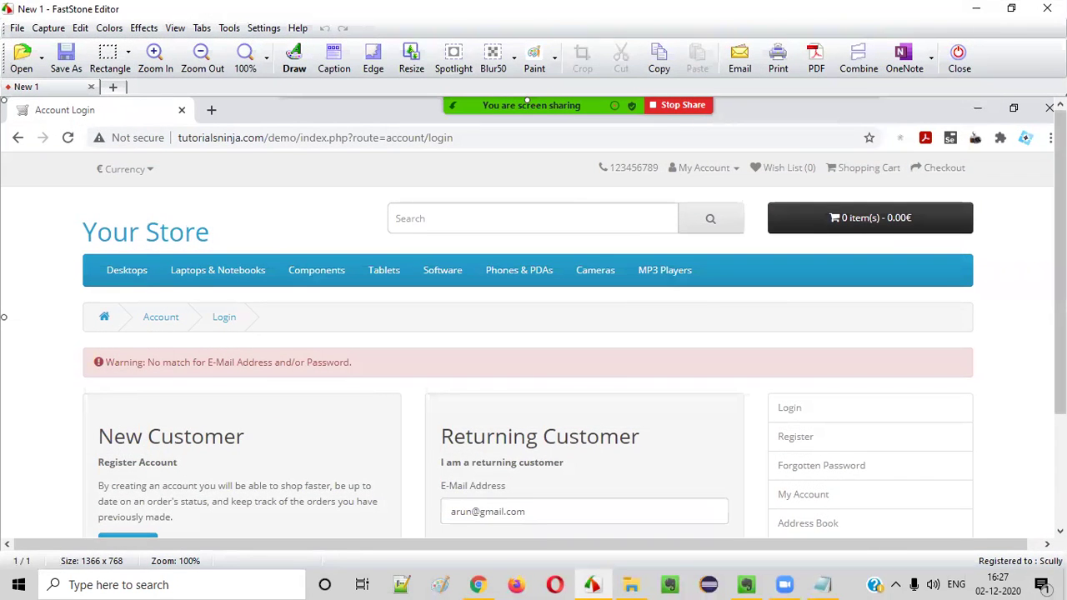
left_click(976, 9)
Turn the capture delay off and switch on Screen Focus, confirming its notice.
left_click(928, 65)
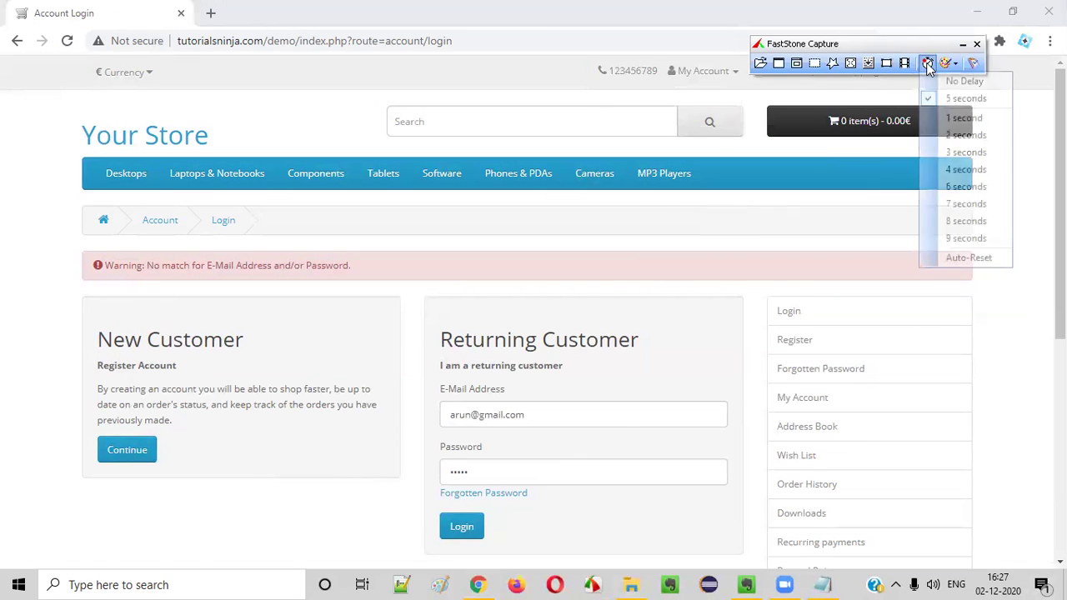
left_click(957, 83)
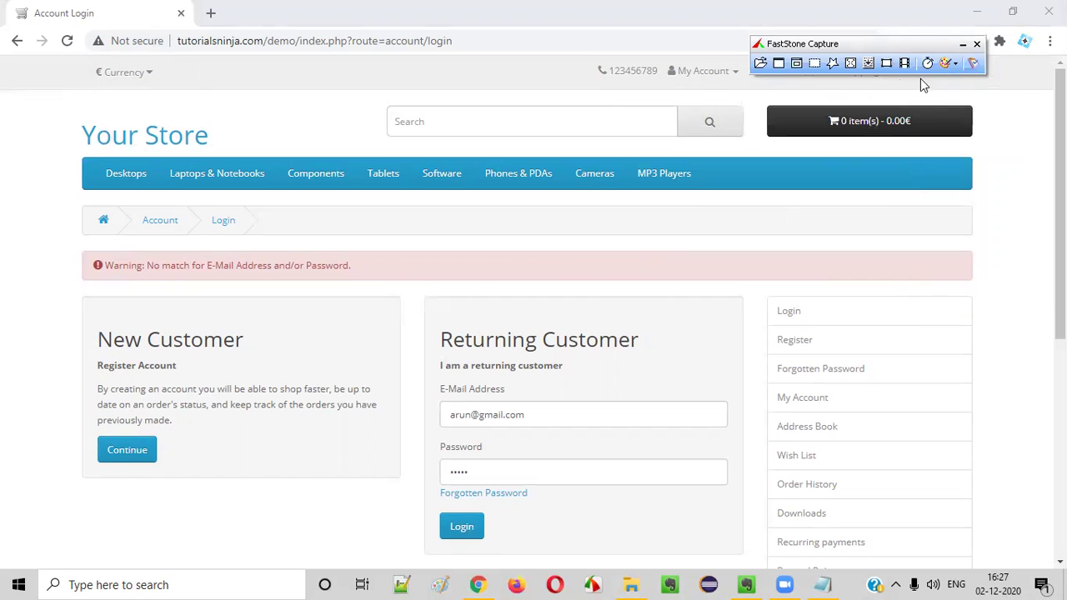
left_click(973, 63)
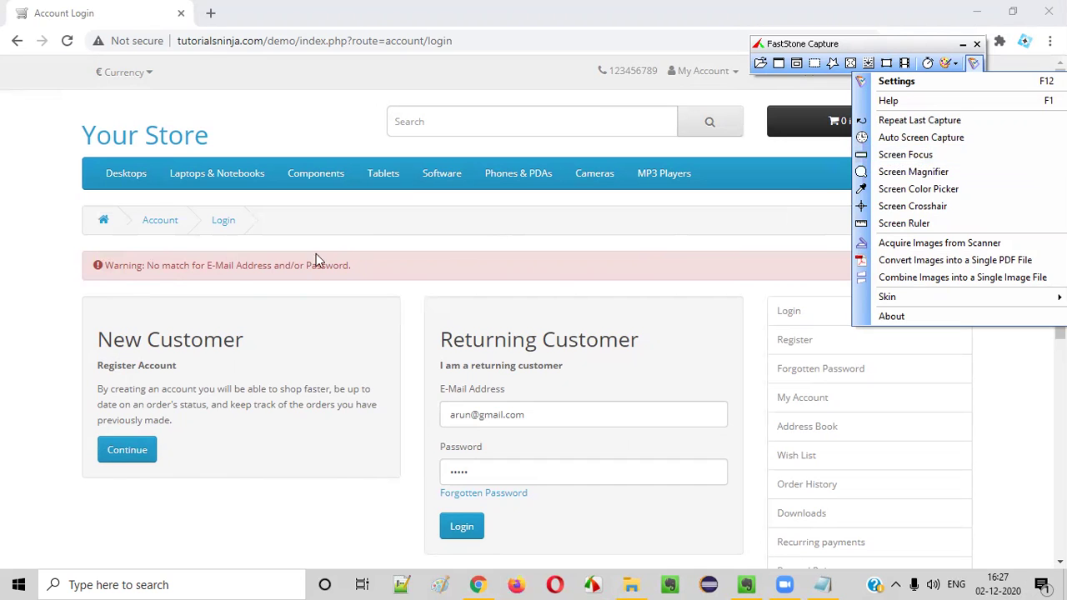
left_click(917, 156)
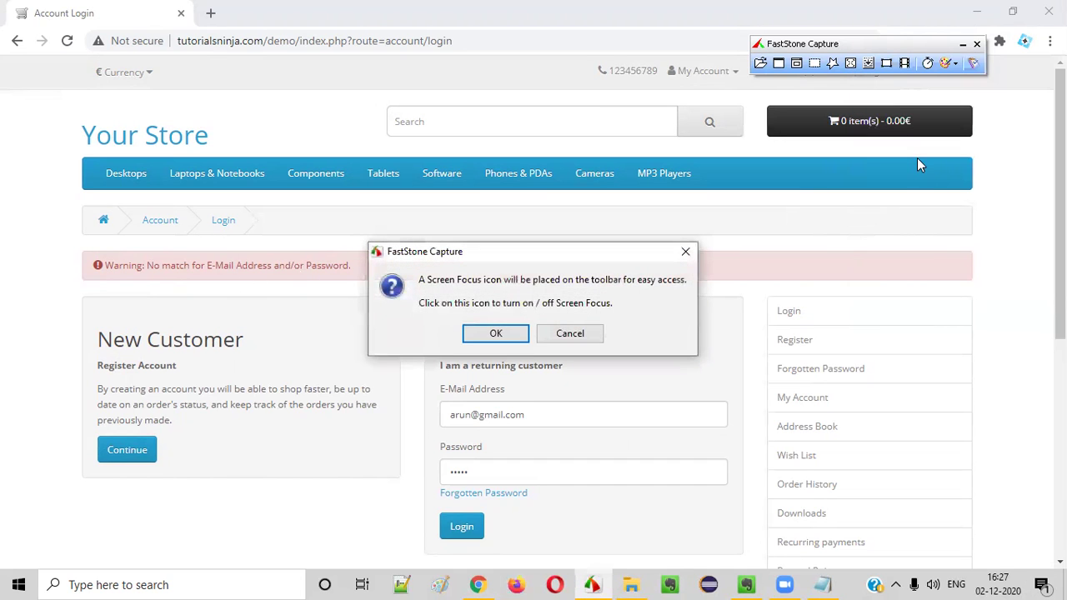
left_click(496, 333)
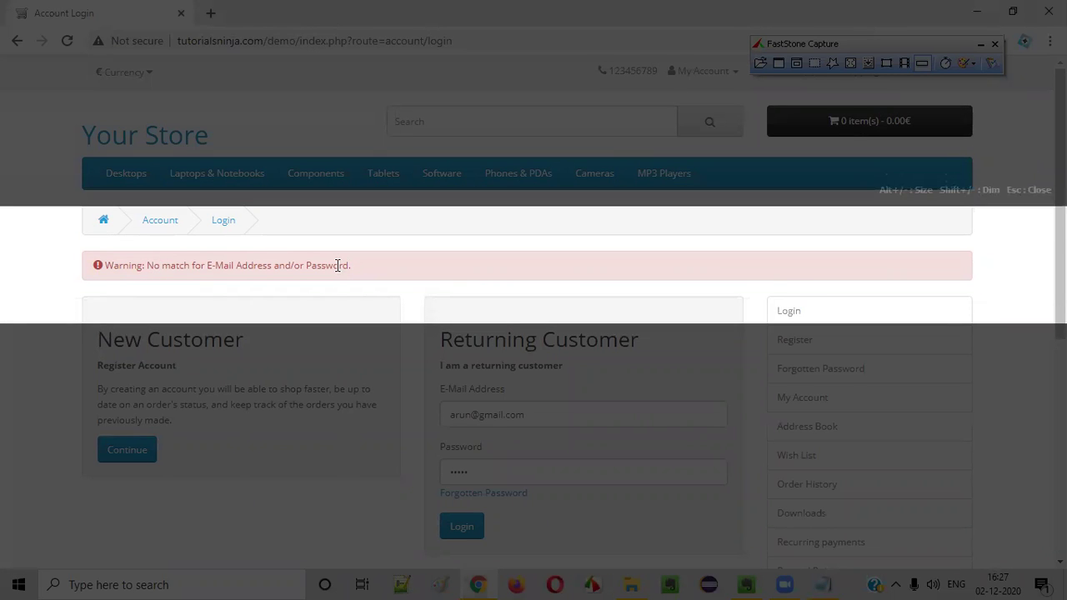
Capture the focused full screen into the editor with the Print key.
key("Print")
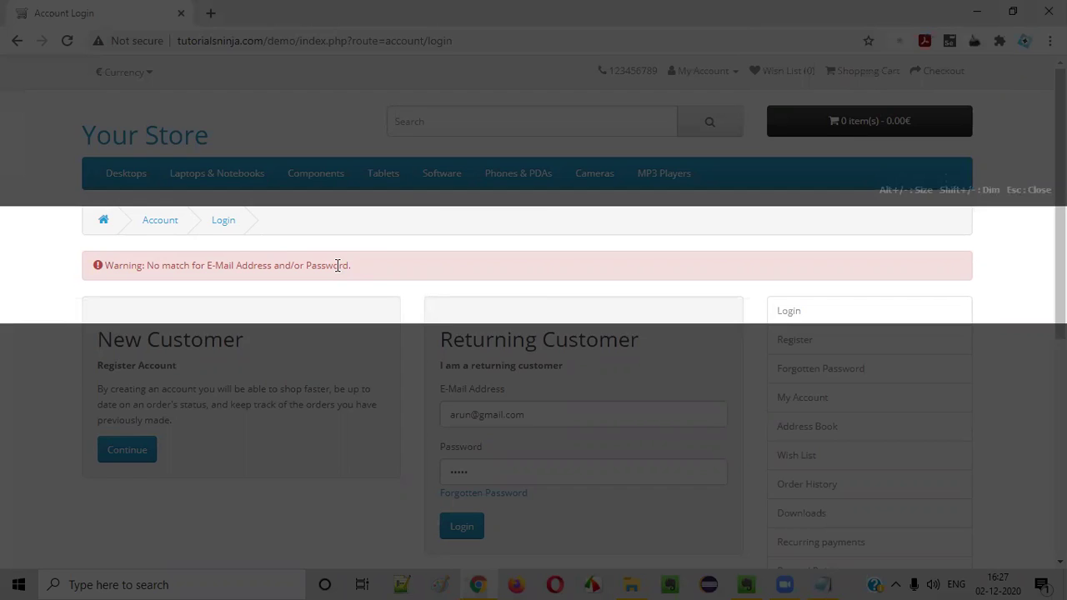
scroll(117, 206, "down", 3)
scroll(295, 205, "up", 3)
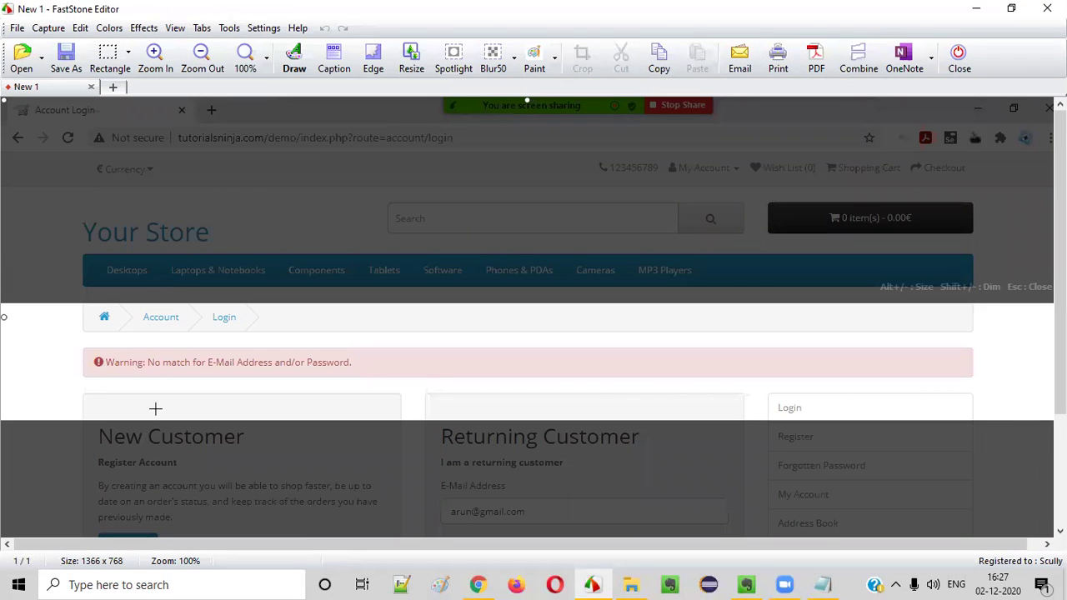
scroll(628, 324, "down", 3)
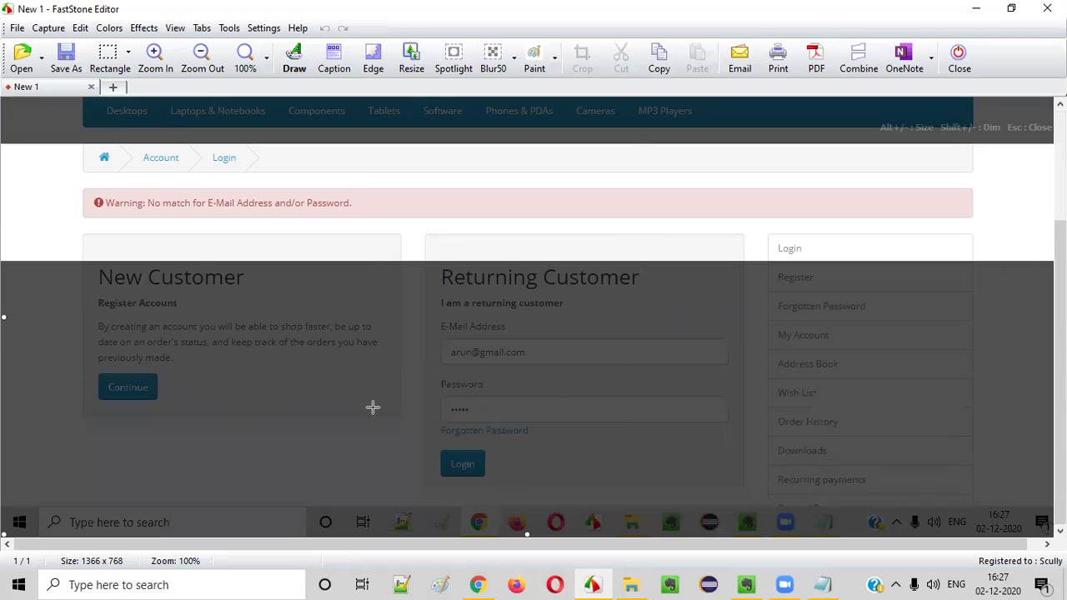
scroll(226, 399, "up", 3)
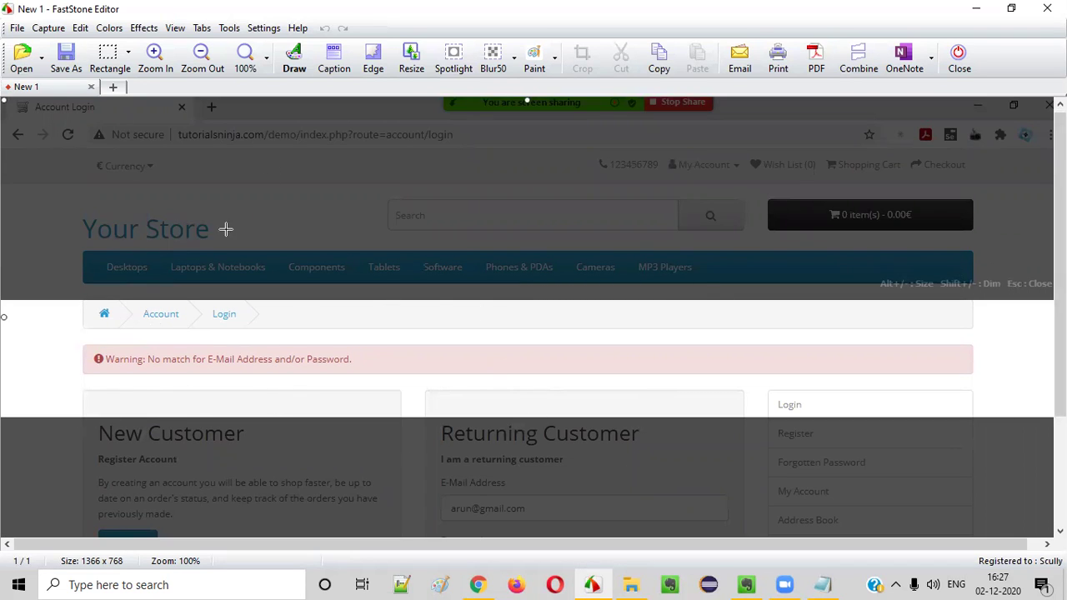
scroll(677, 364, "down", 1)
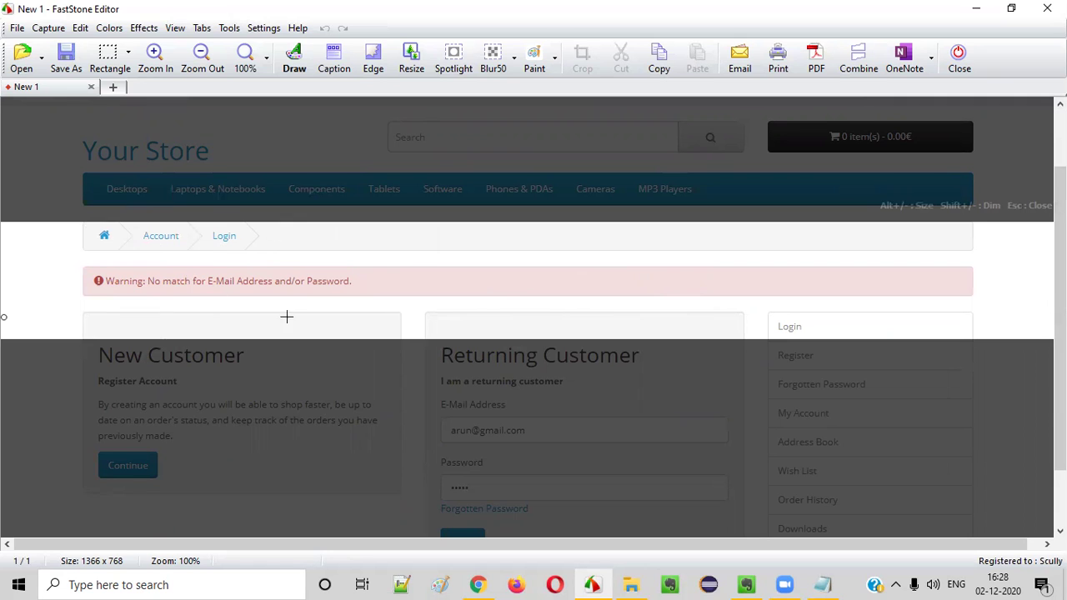
Close the capture editor and bring up the Screen Ruler from the extra tools list.
left_click(1047, 8)
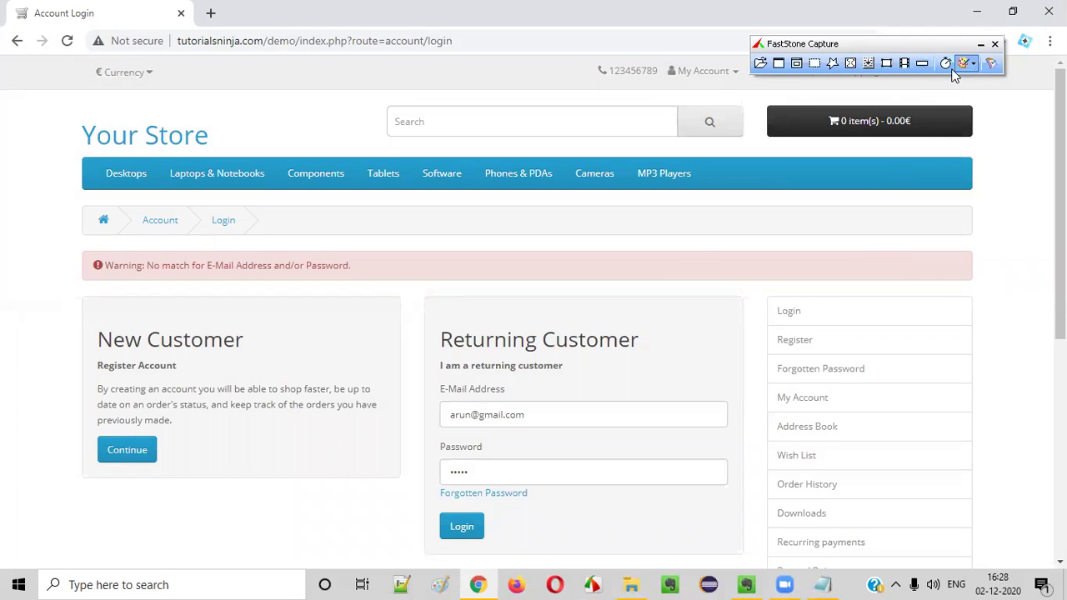
left_click(990, 63)
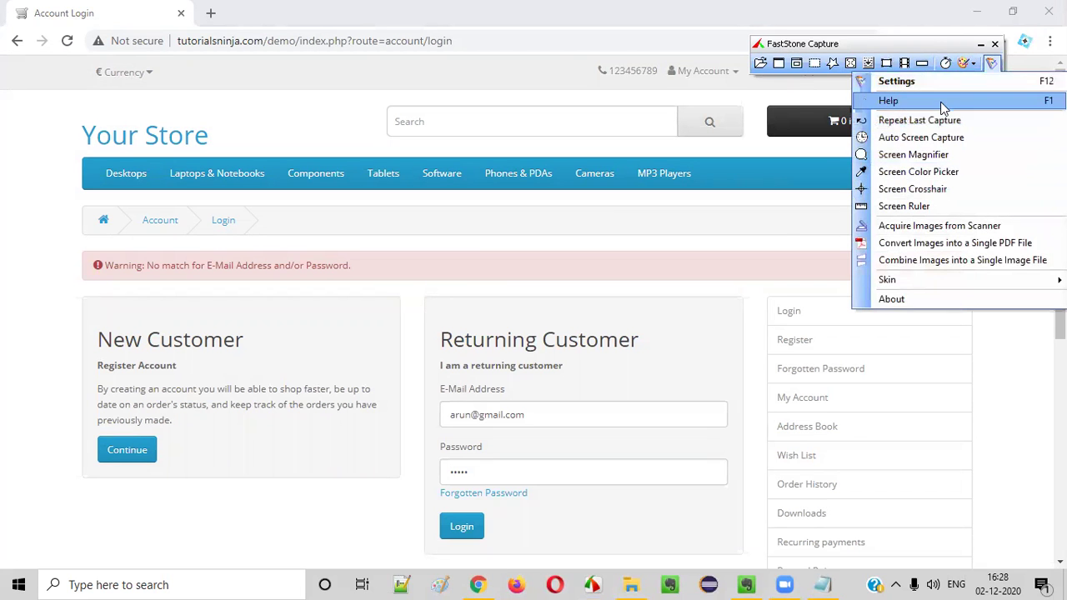
left_click(762, 64)
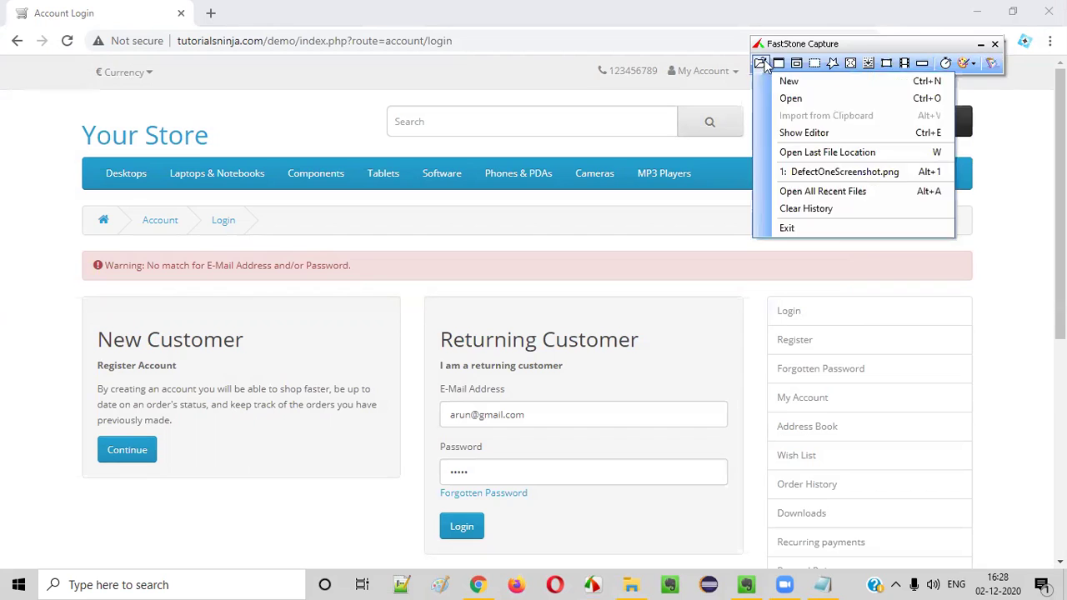
left_click(764, 66)
left_click(991, 63)
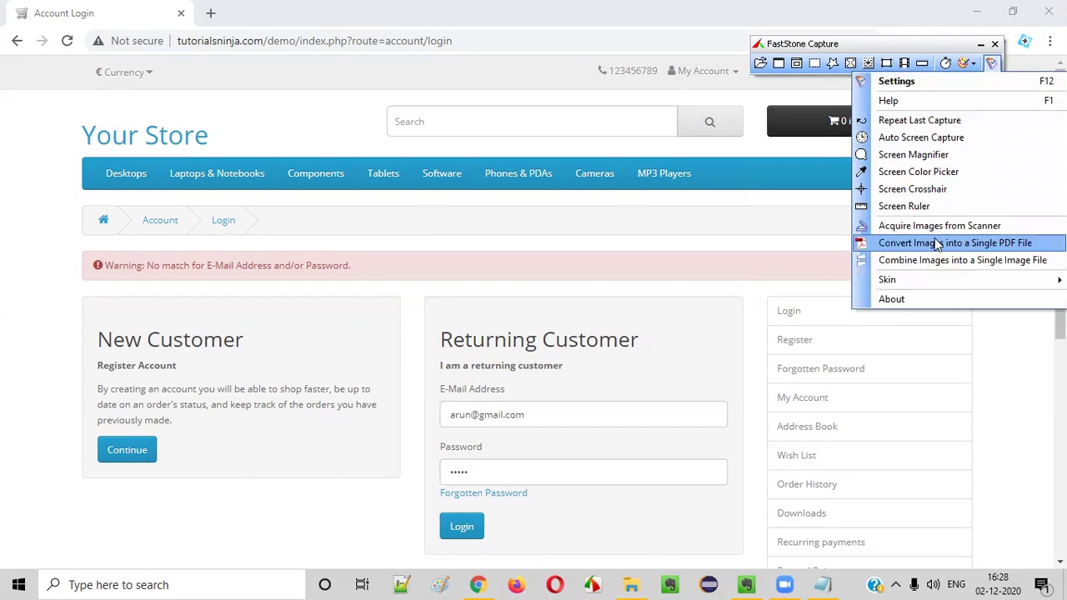
left_click(915, 210)
Position the ruler under the store's menu bar, measure an 85 px span, then close the ruler.
left_click_drag(499, 298, 833, 167)
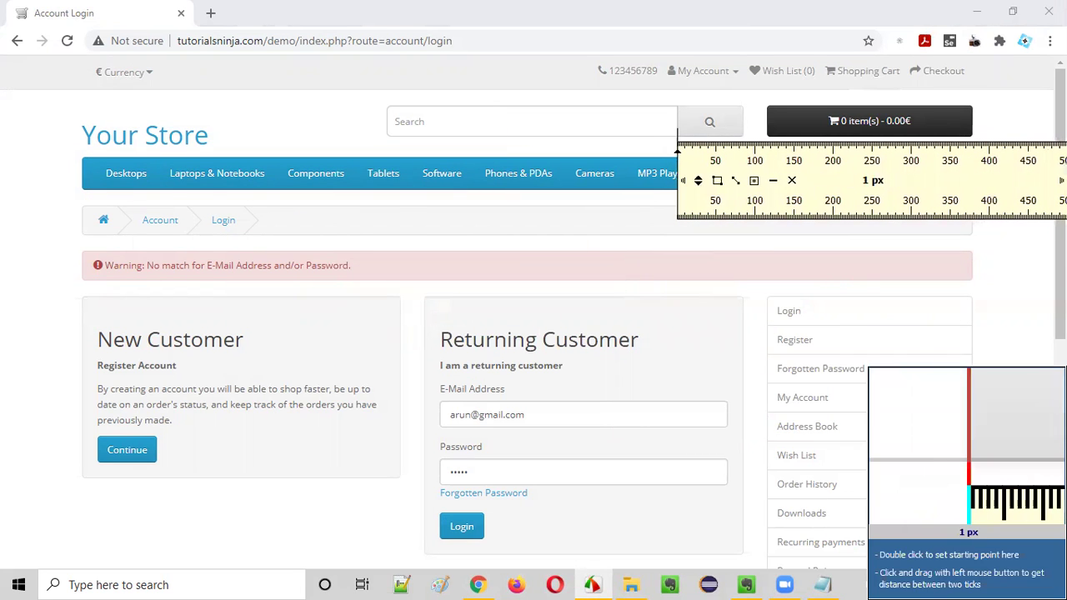
left_click_drag(678, 151, 742, 155)
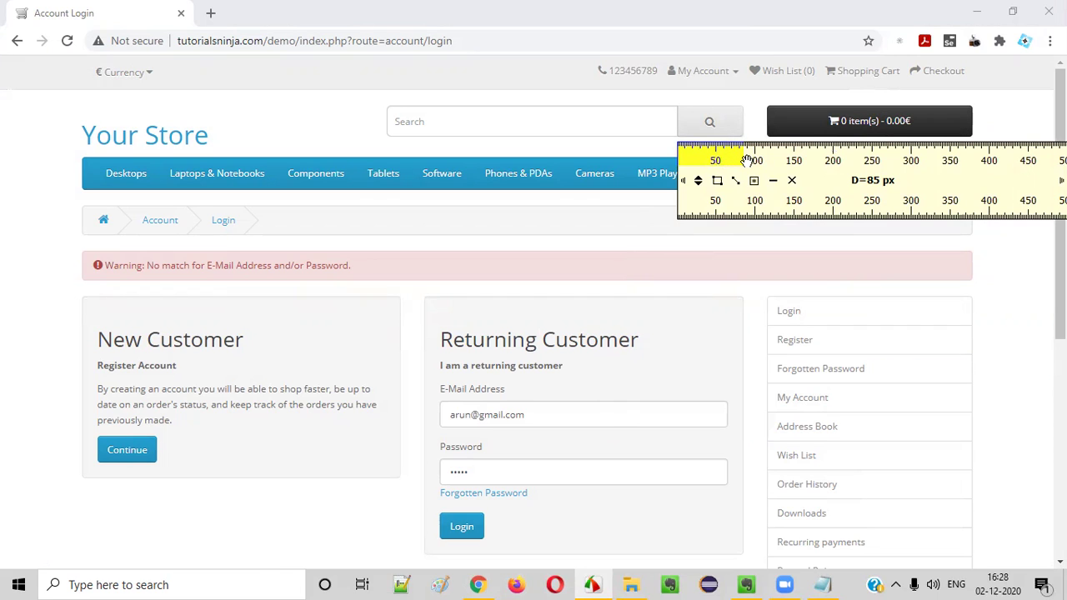
left_click_drag(806, 182, 595, 183)
right_click(654, 187)
left_click(727, 435)
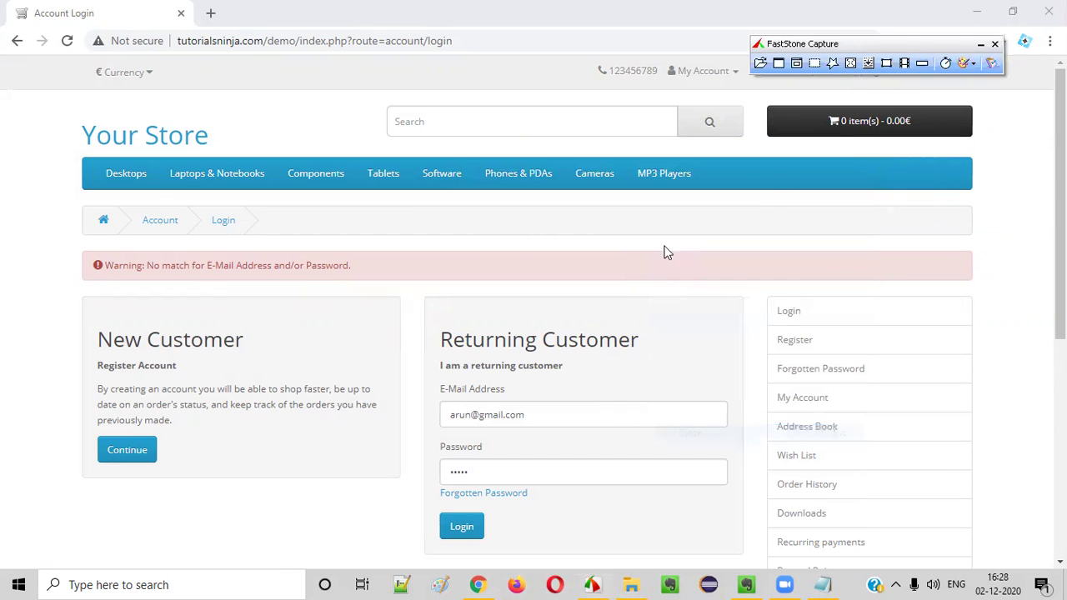
Magnify the page around the search bar with Screen Magnifier, then close the FastStone Capture toolbar.
left_click(991, 63)
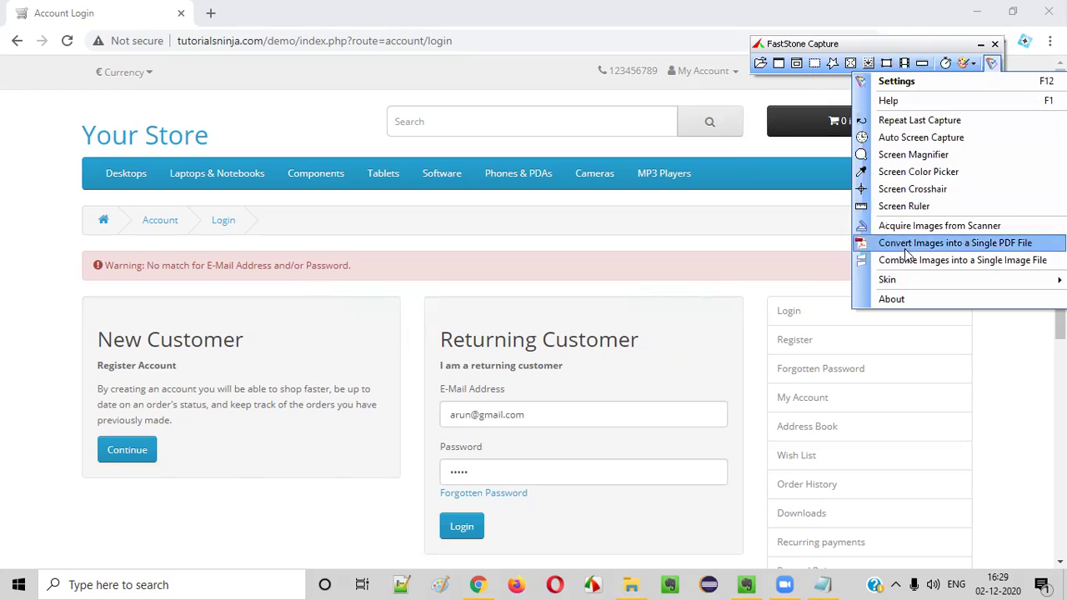
left_click(913, 154)
left_click_drag(708, 120, 738, 77)
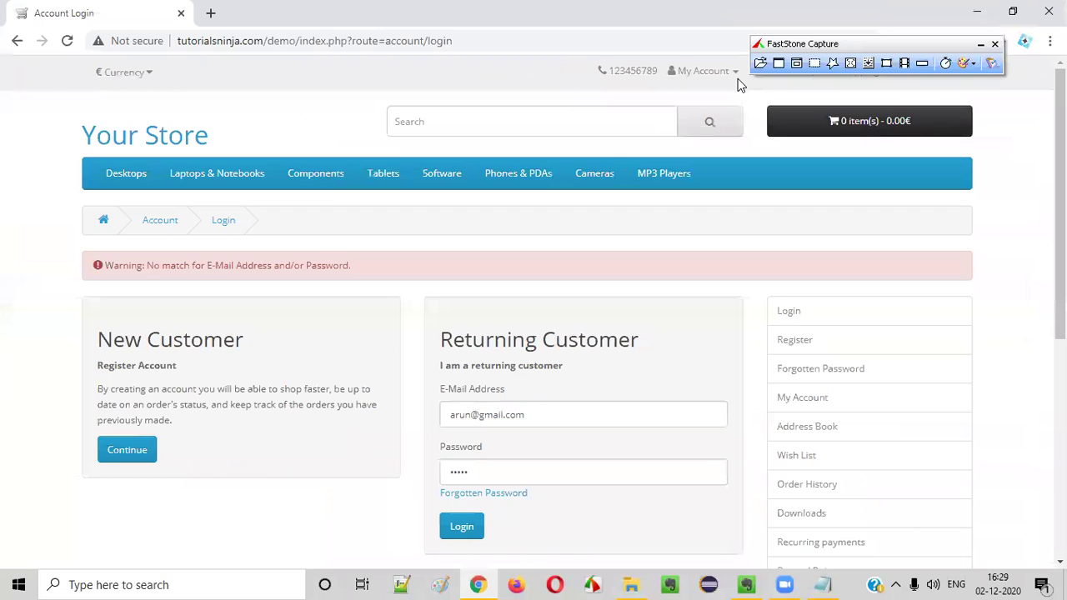
left_click(992, 65)
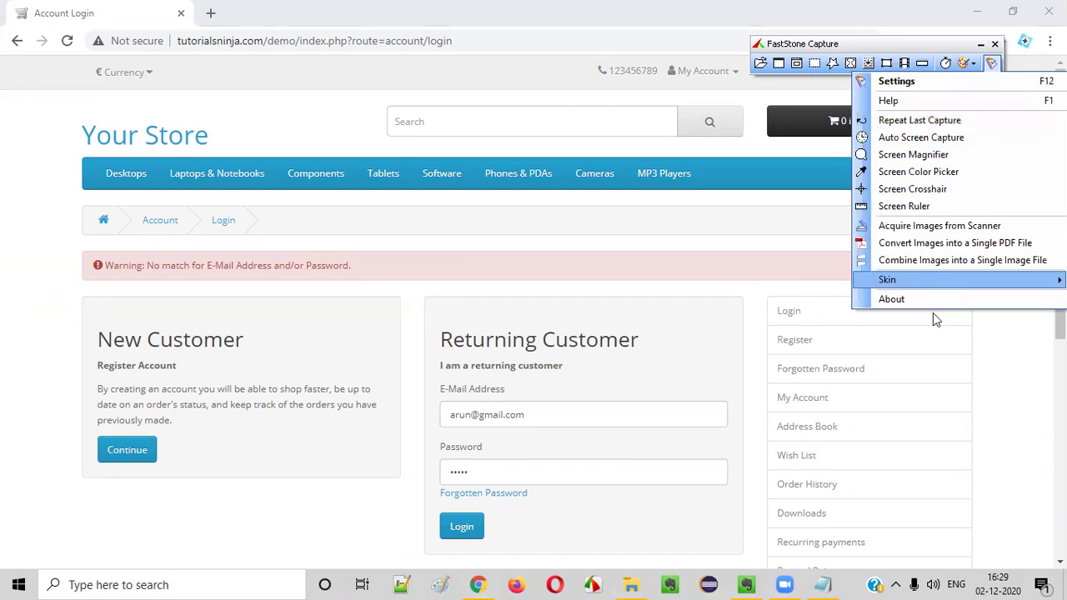
left_click(730, 252)
left_click(995, 43)
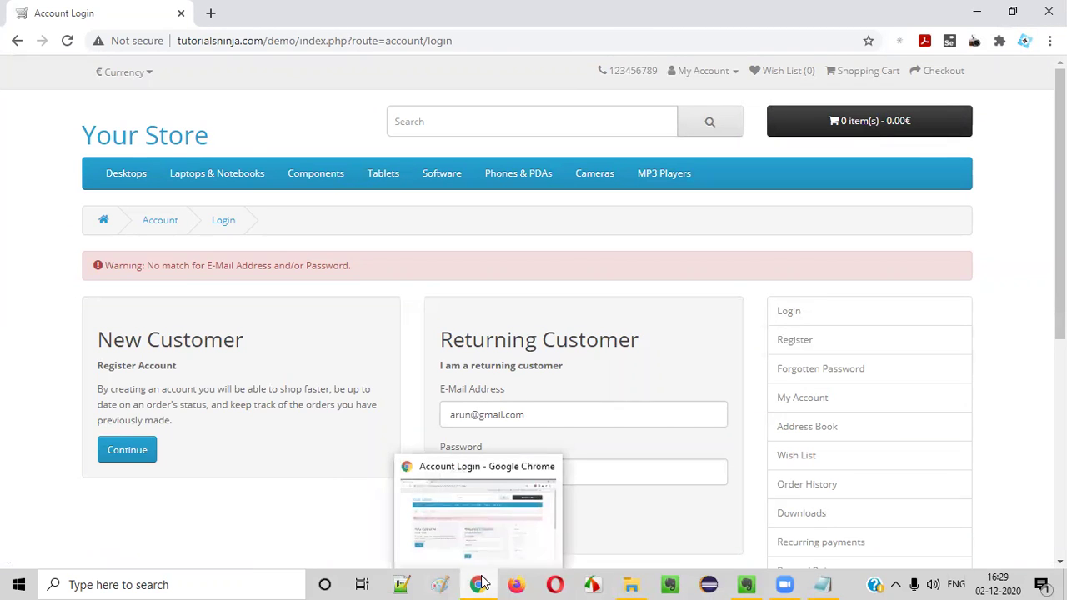
left_click(214, 19)
type("Fast")
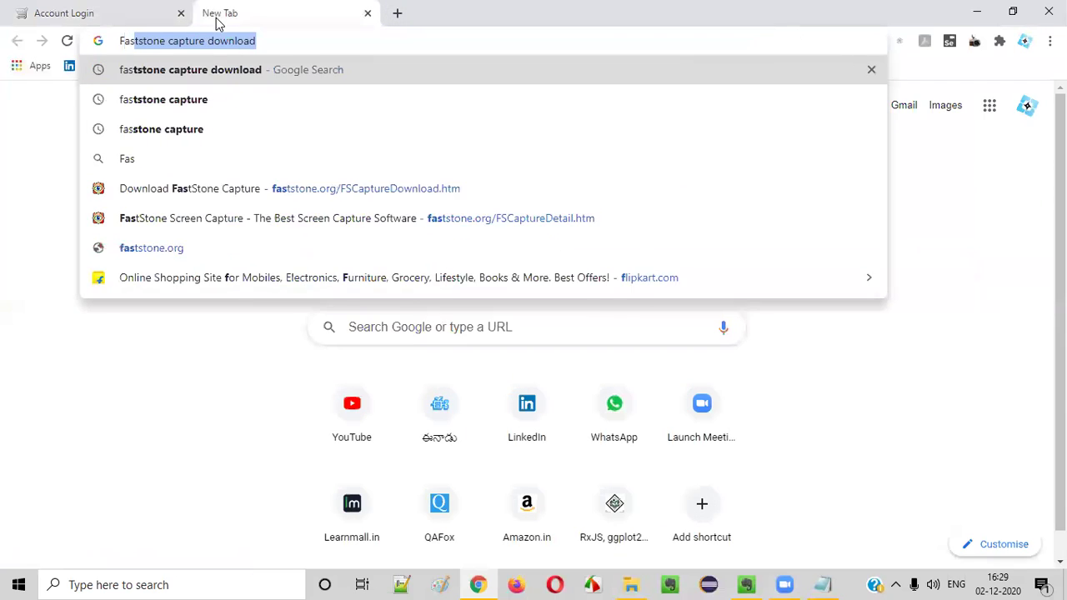
key("Right")
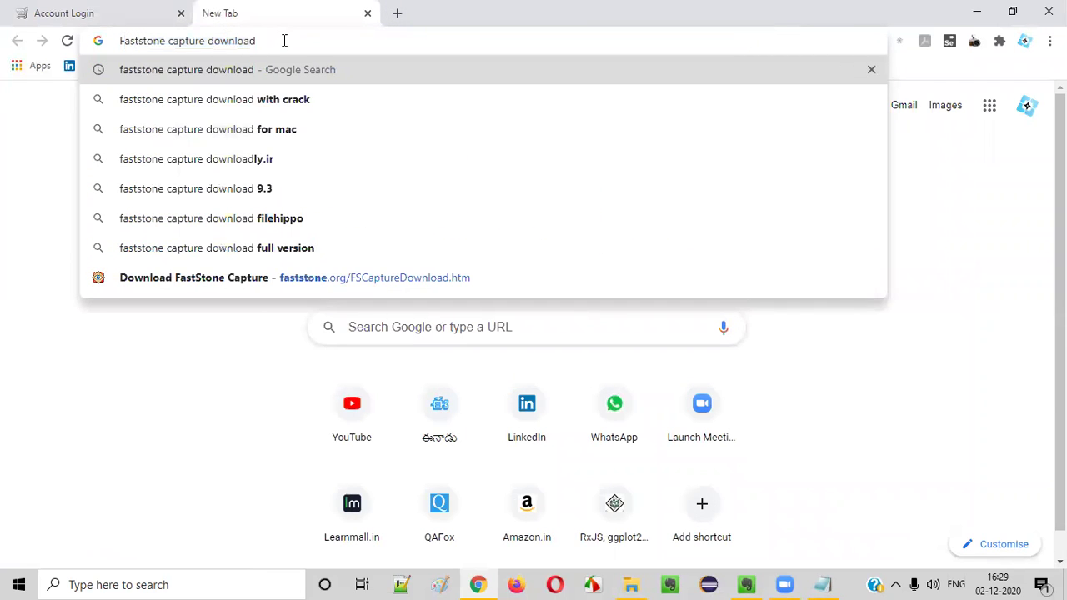
key("Return")
left_click(296, 219)
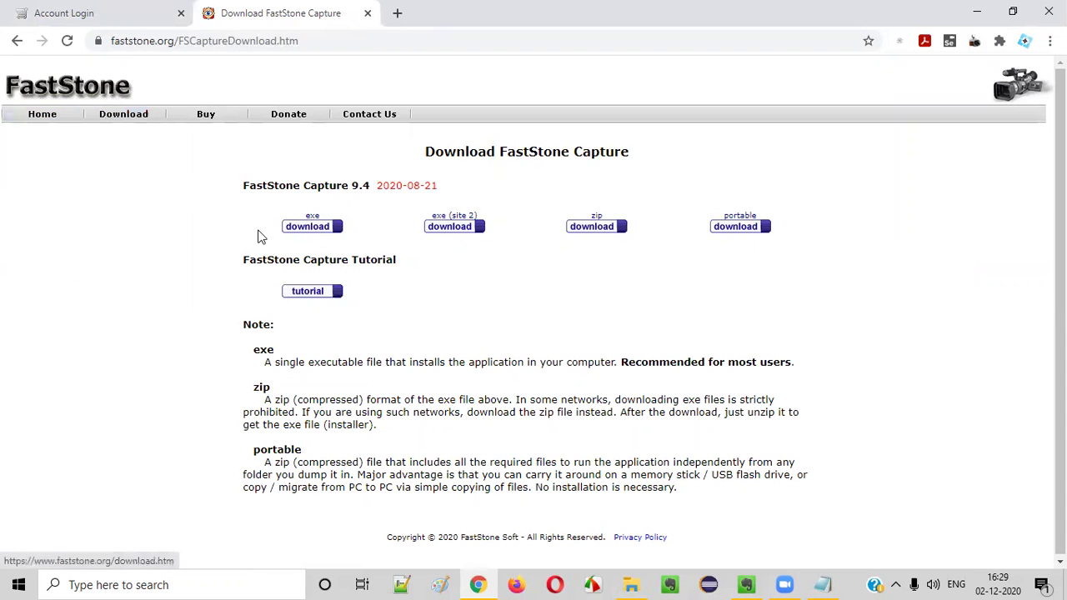
left_click(38, 113)
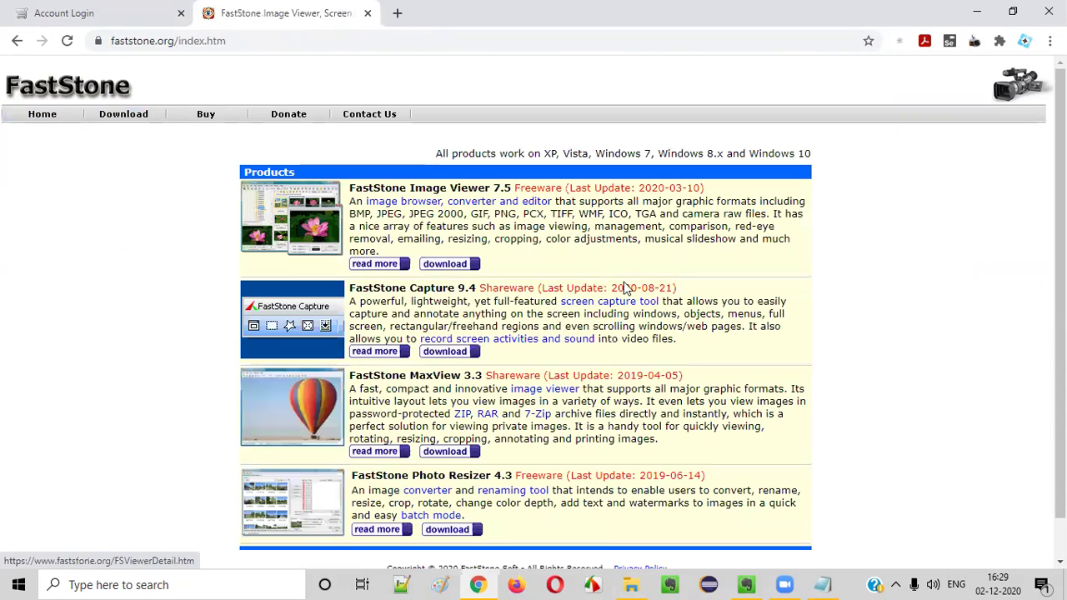
left_click(372, 352)
scroll(591, 267, "down", 15)
scroll(590, 267, "down", 20)
scroll(586, 263, "up", 15)
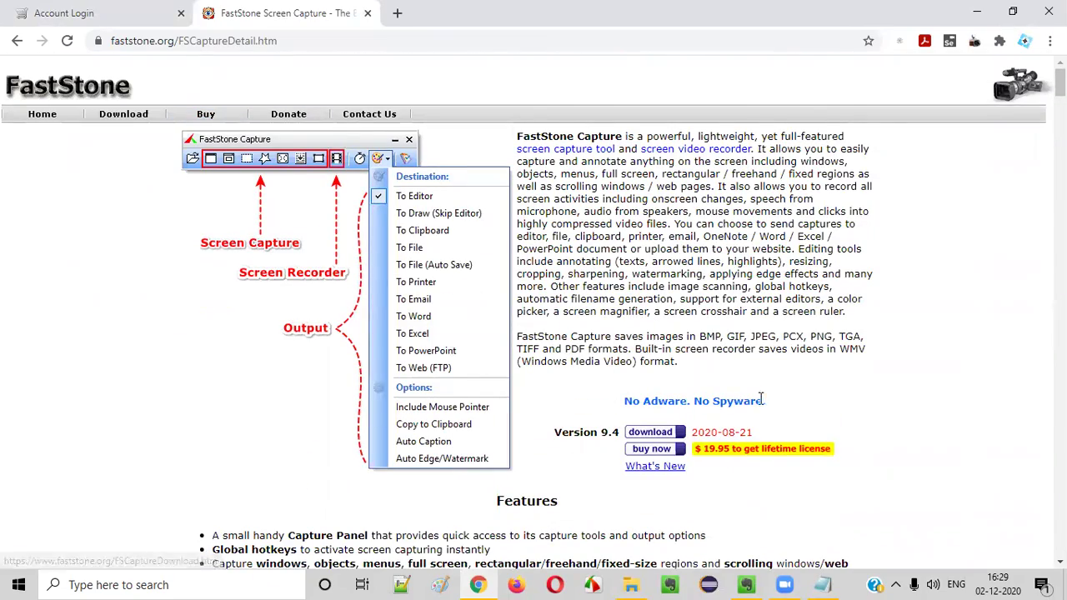
scroll(455, 305, "down", 3)
scroll(455, 304, "down", 3)
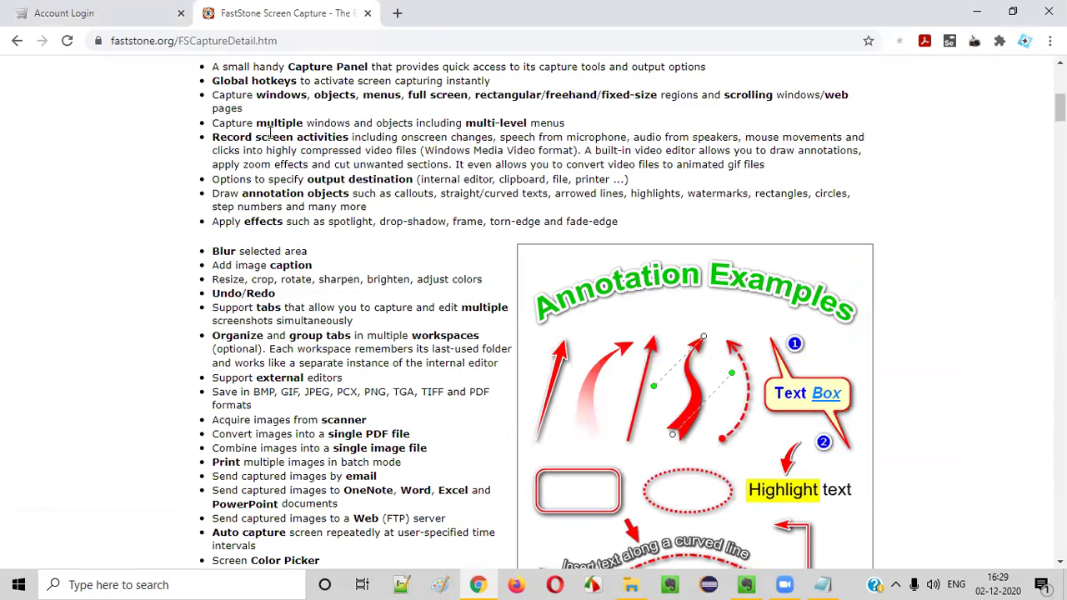
scroll(306, 180, "down", 4)
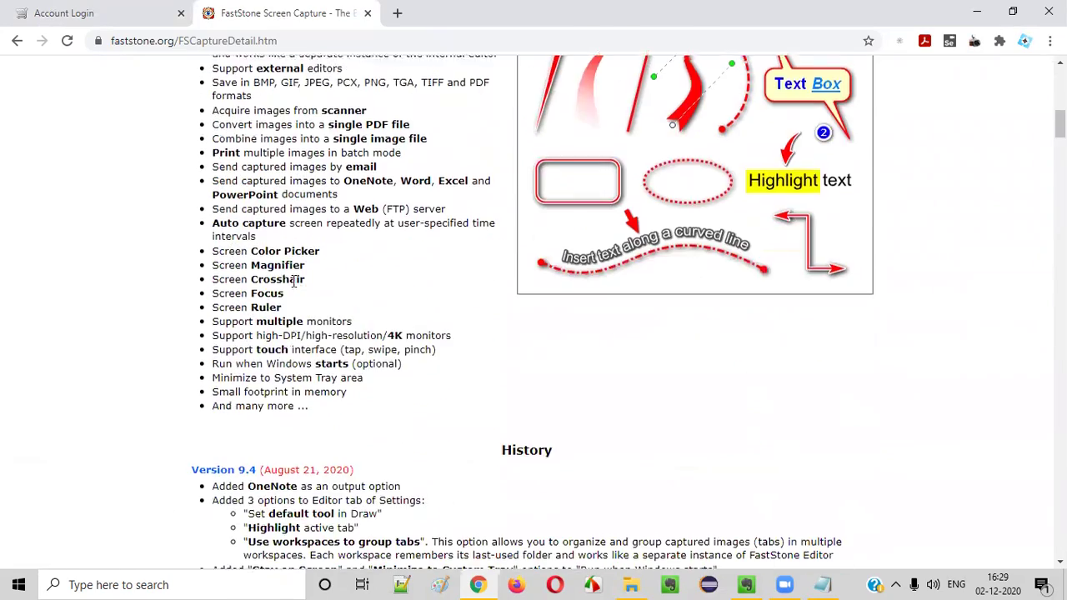
scroll(336, 267, "up", 10)
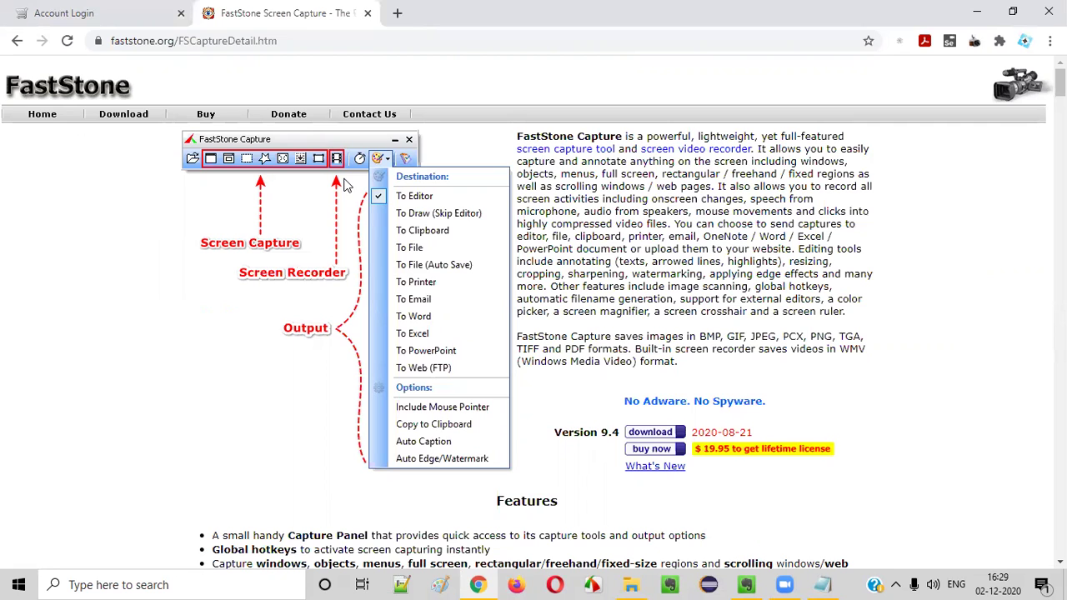
left_click(366, 13)
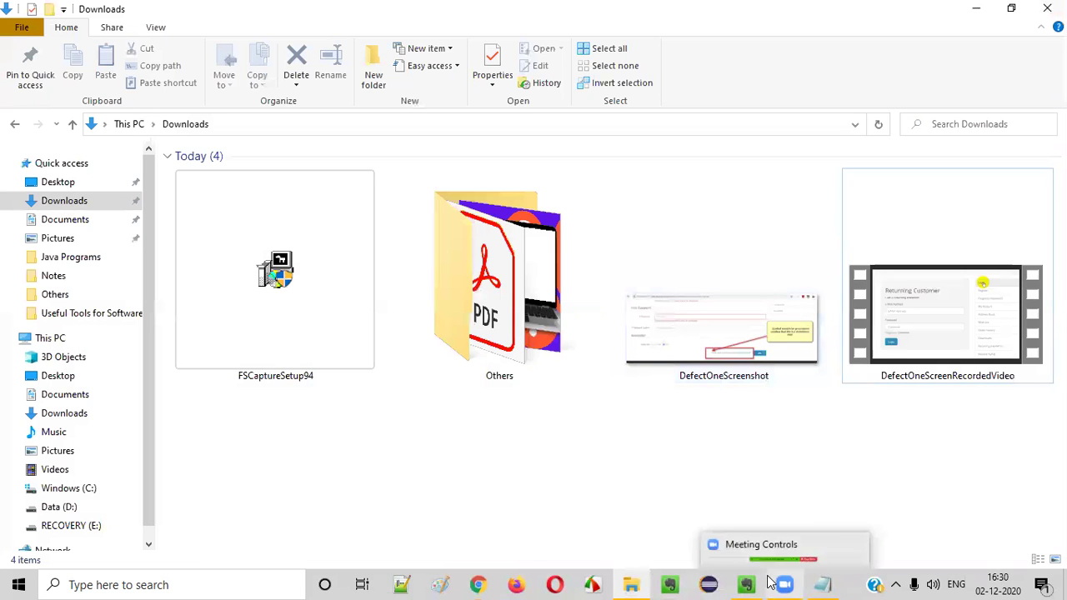
Bring forward the Evernote note 'FastStone Capture - Advanced...' and click through its title and feature list.
mouse_move(748, 584)
left_click(739, 534)
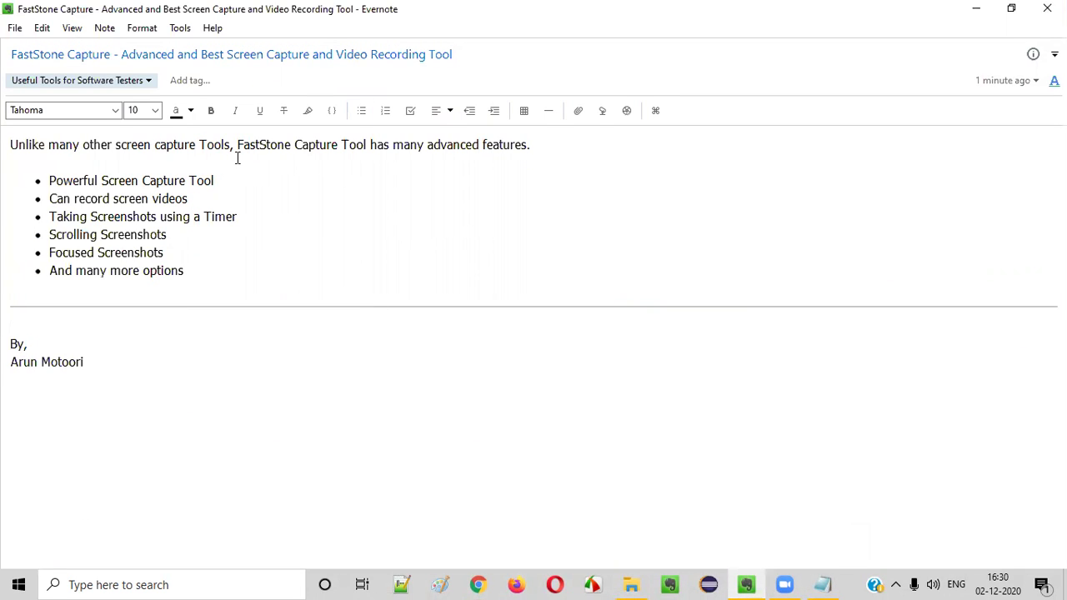
left_click(106, 55)
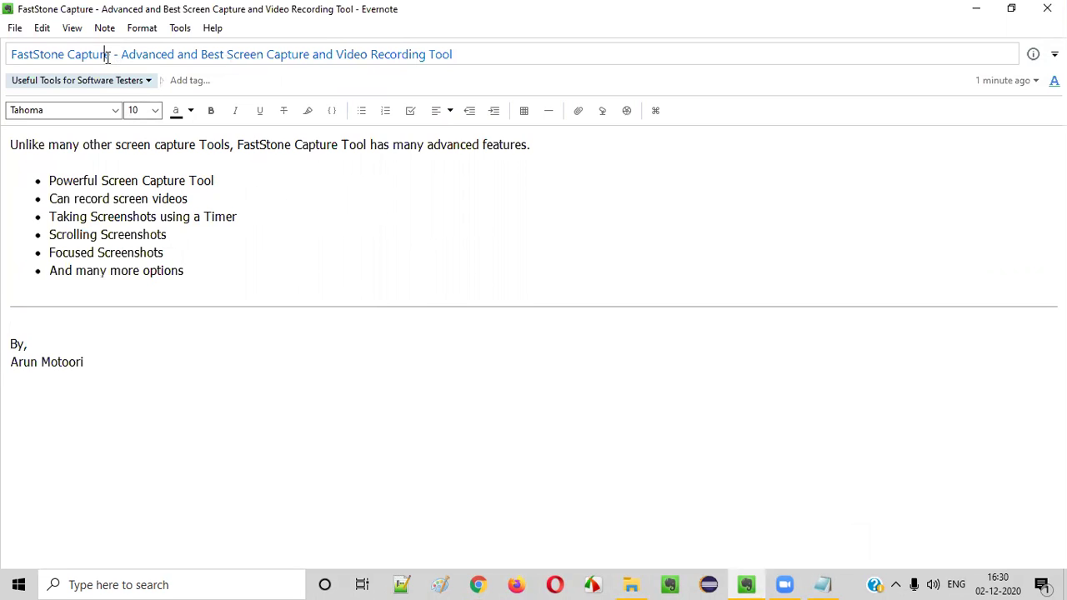
left_click_drag(111, 56, 8, 55)
left_click(314, 320)
left_click(440, 257)
left_click(452, 372)
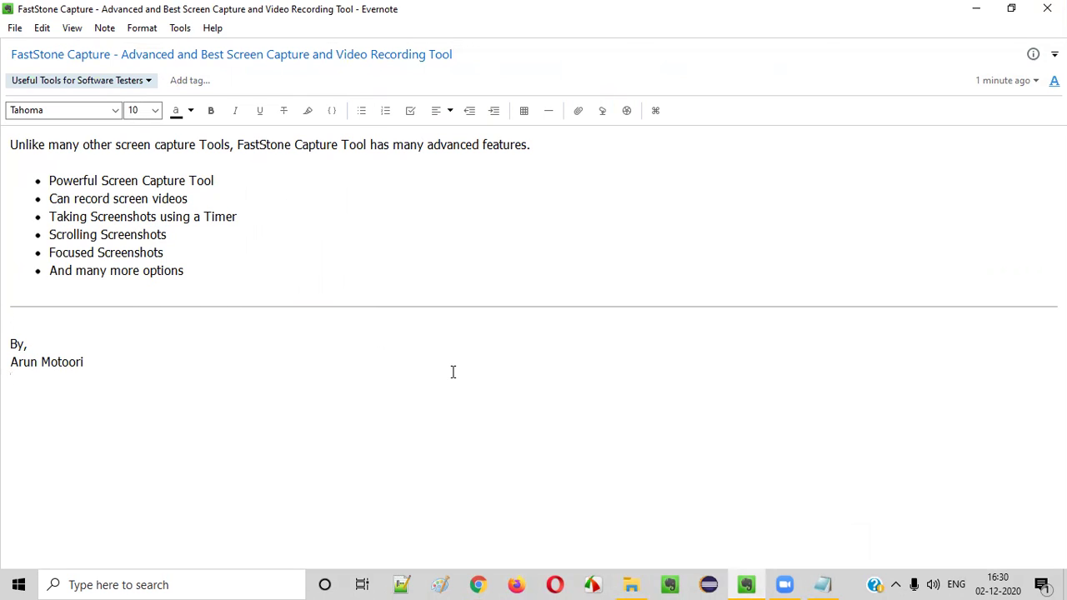